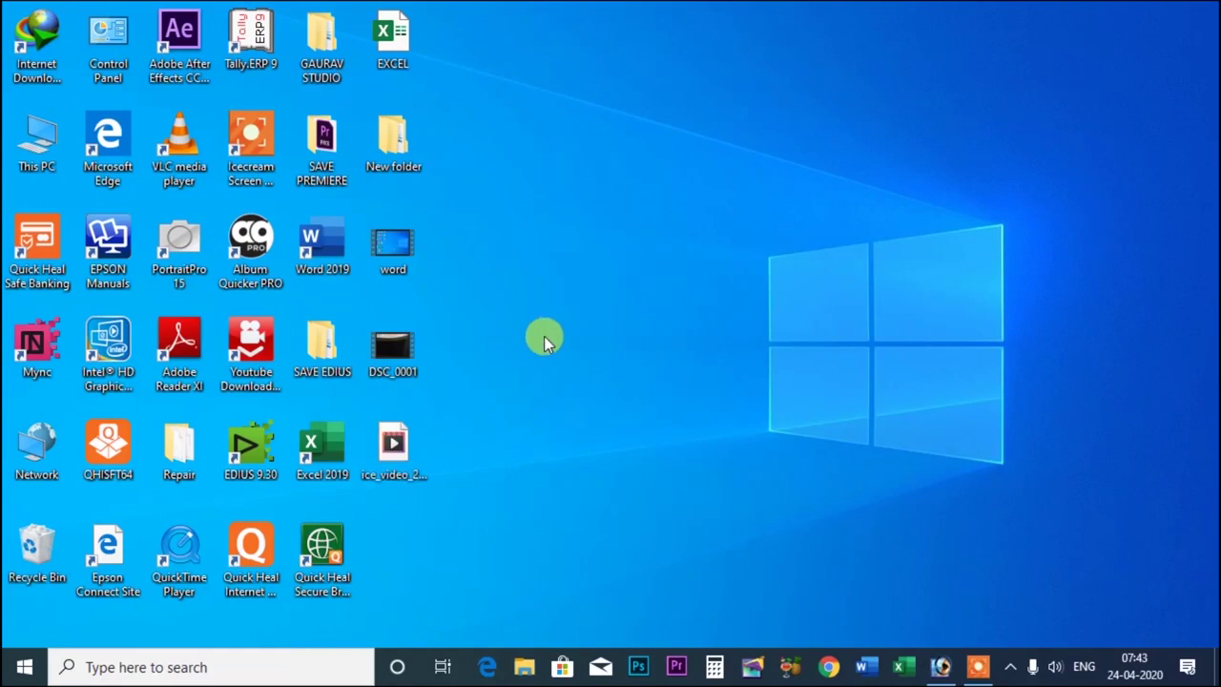
Start a blank Word document and insert pexels-photo-2681751 from Desktop > GAURAV STUDIO > NO COPY RIDE
click(866, 668)
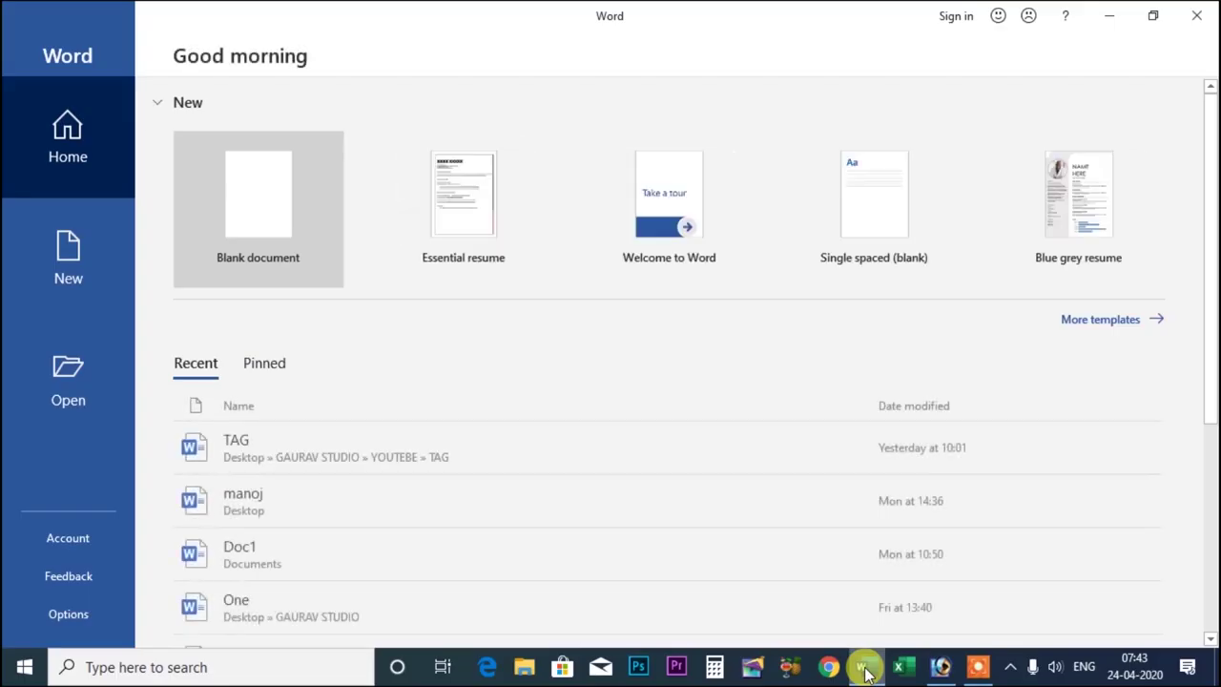
click(263, 196)
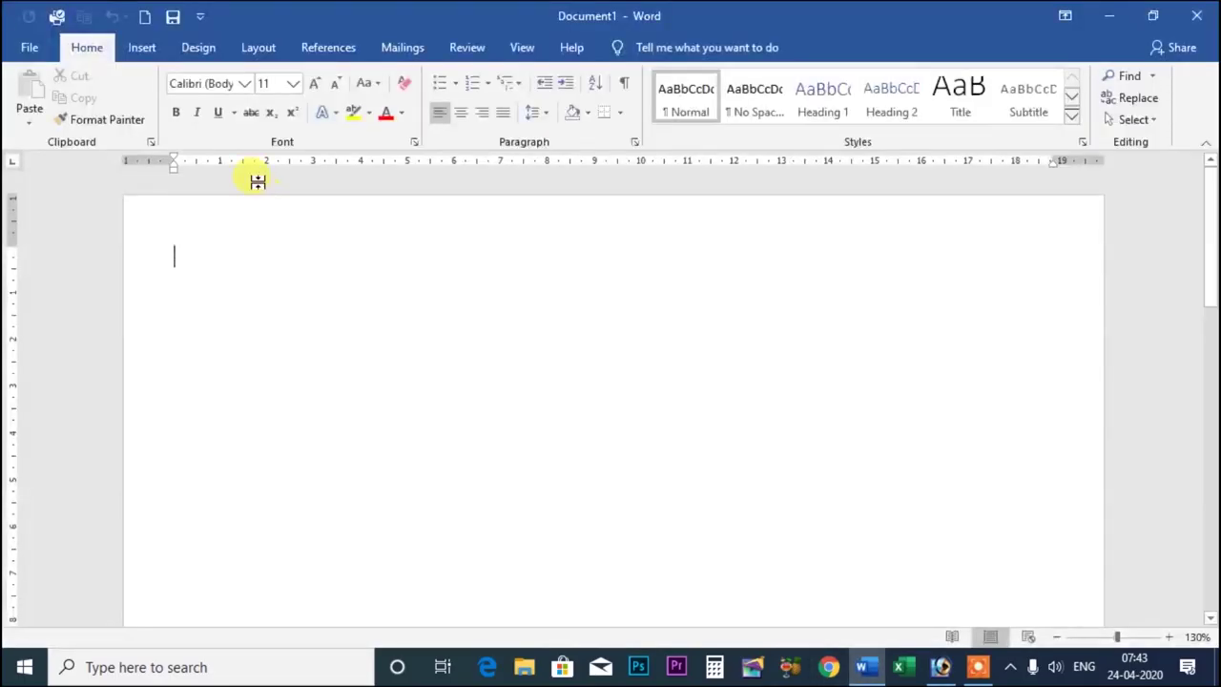
click(142, 47)
click(194, 108)
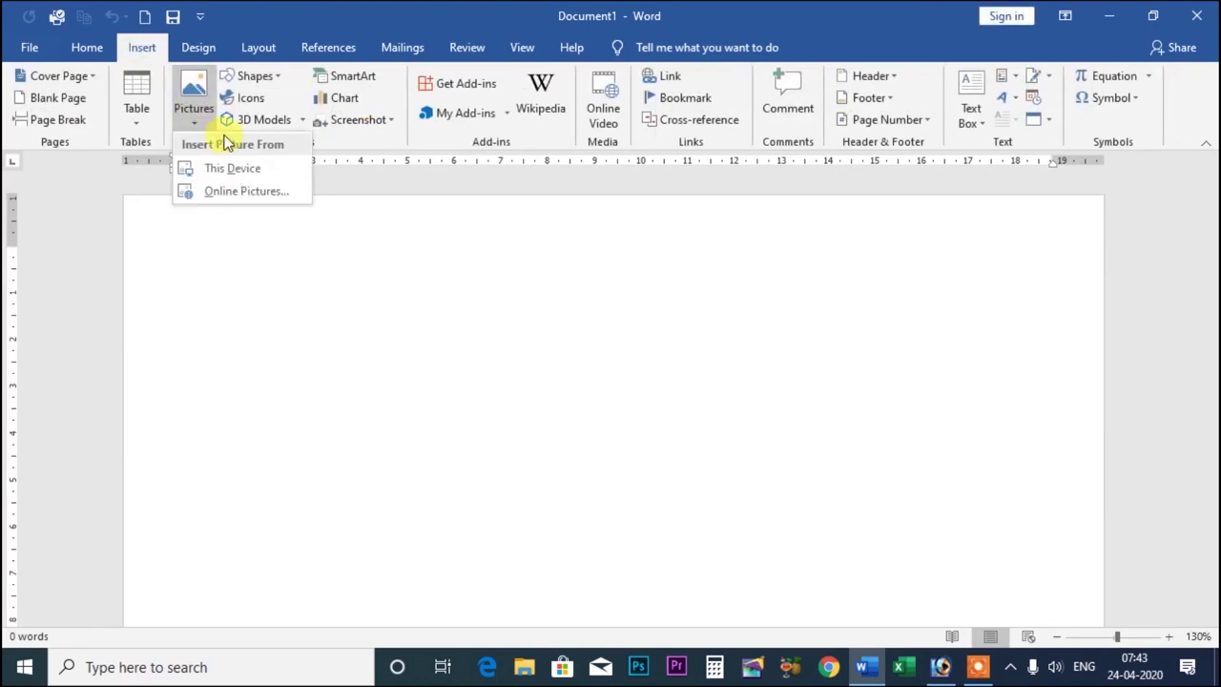
click(234, 168)
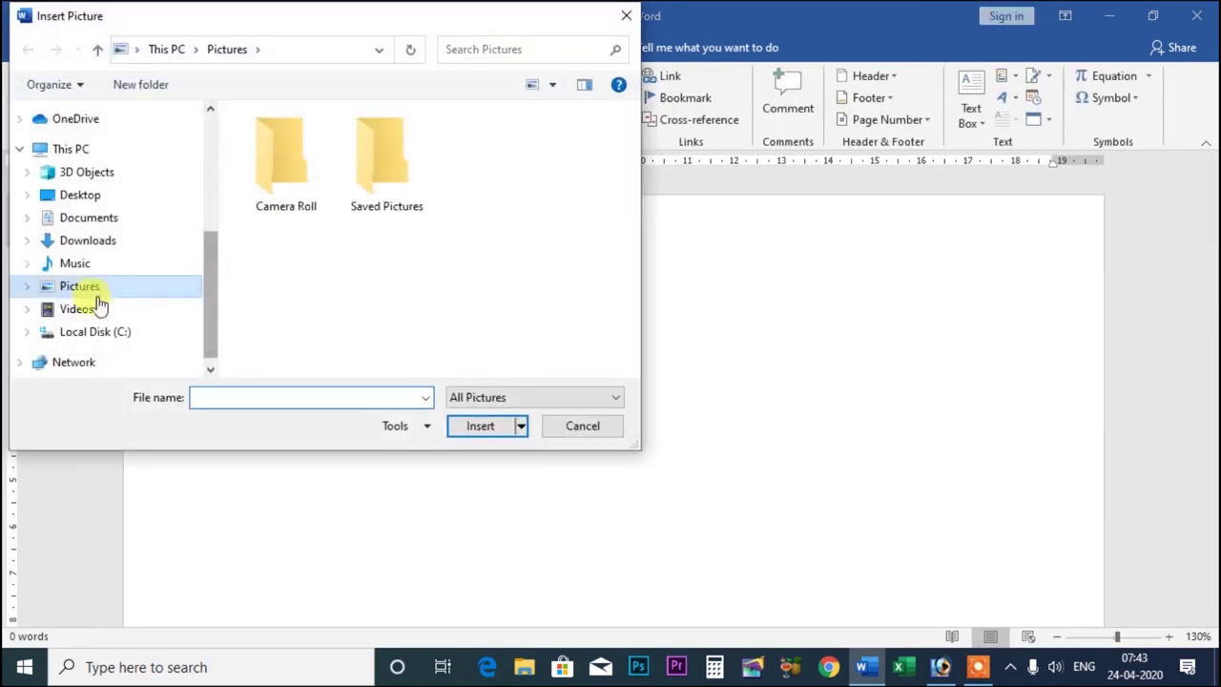
click(96, 194)
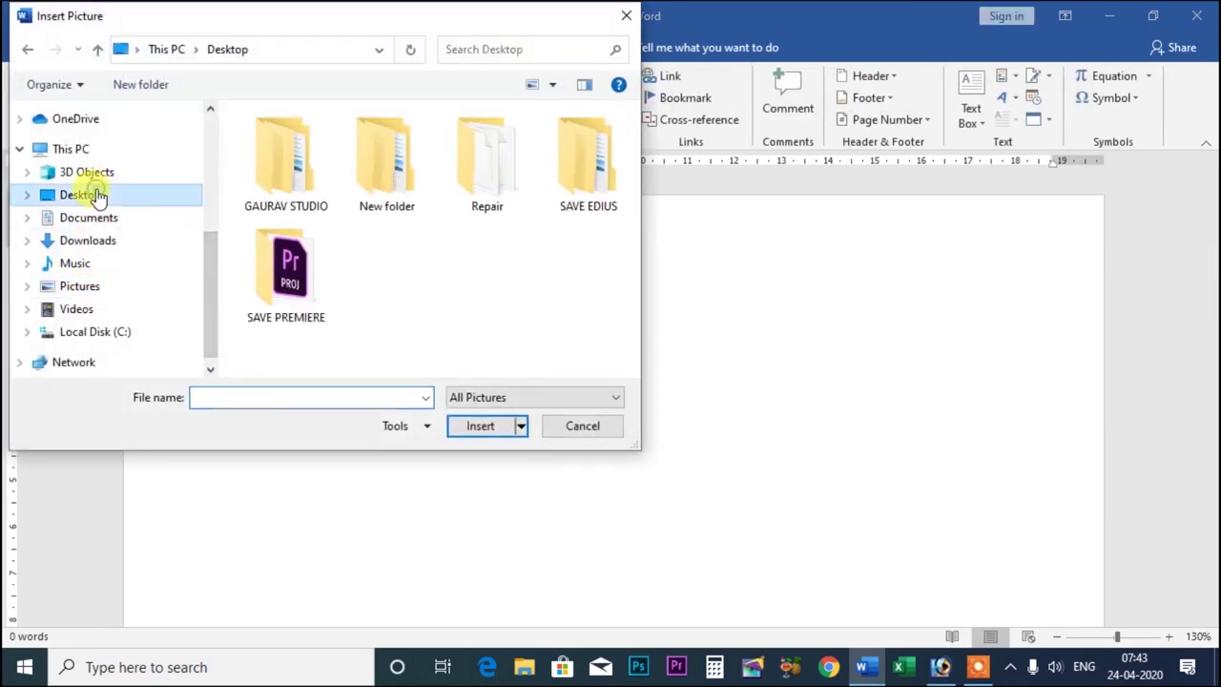
double_click(297, 177)
double_click(308, 319)
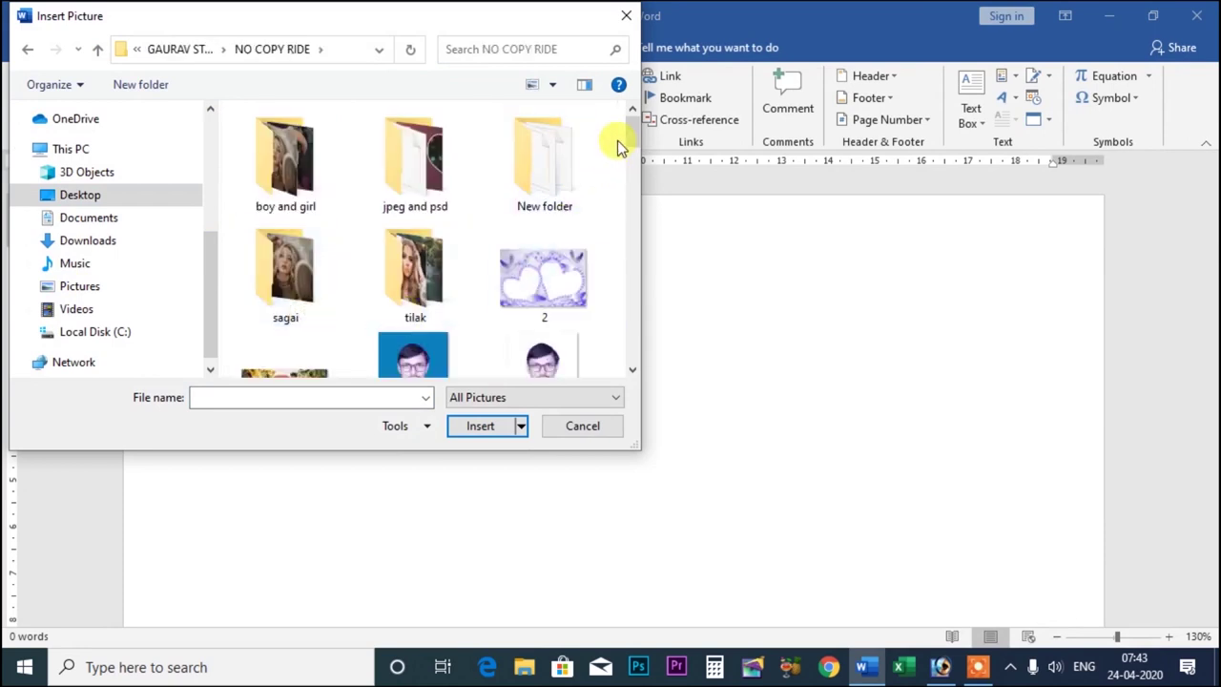
drag(633, 129, 636, 268)
click(539, 277)
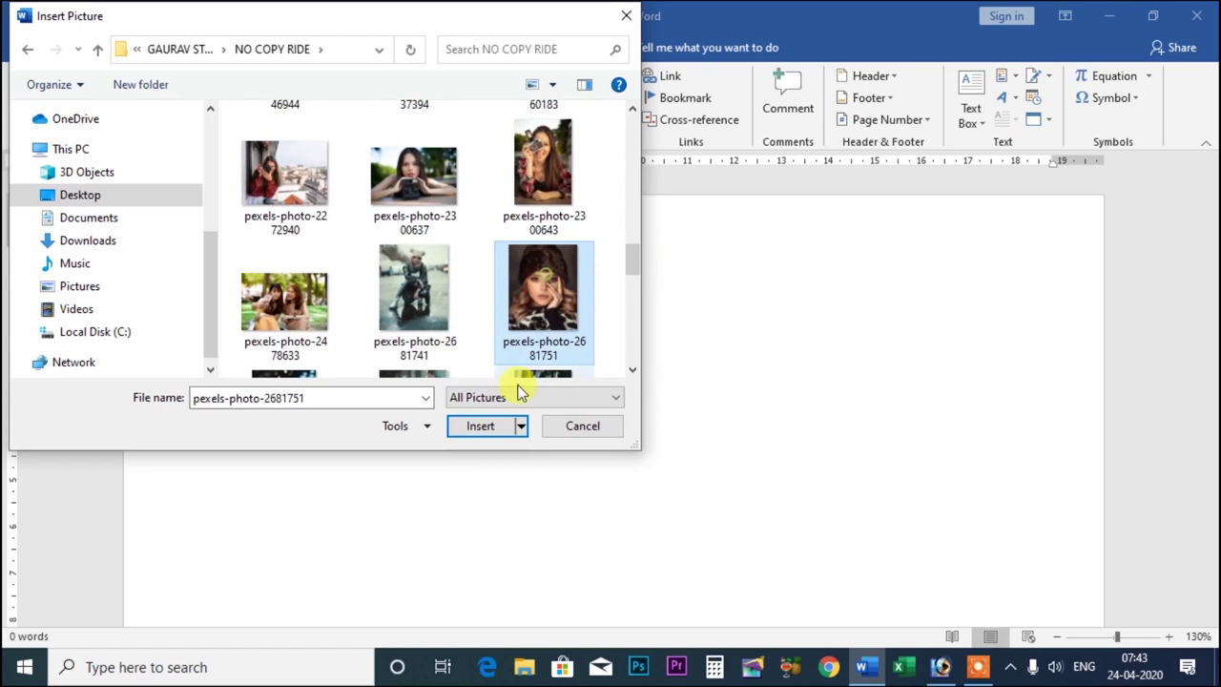
click(481, 427)
Shrink the photo to 5.59 × 4.47 cm by dragging its corner handle
drag(175, 246, 671, 599)
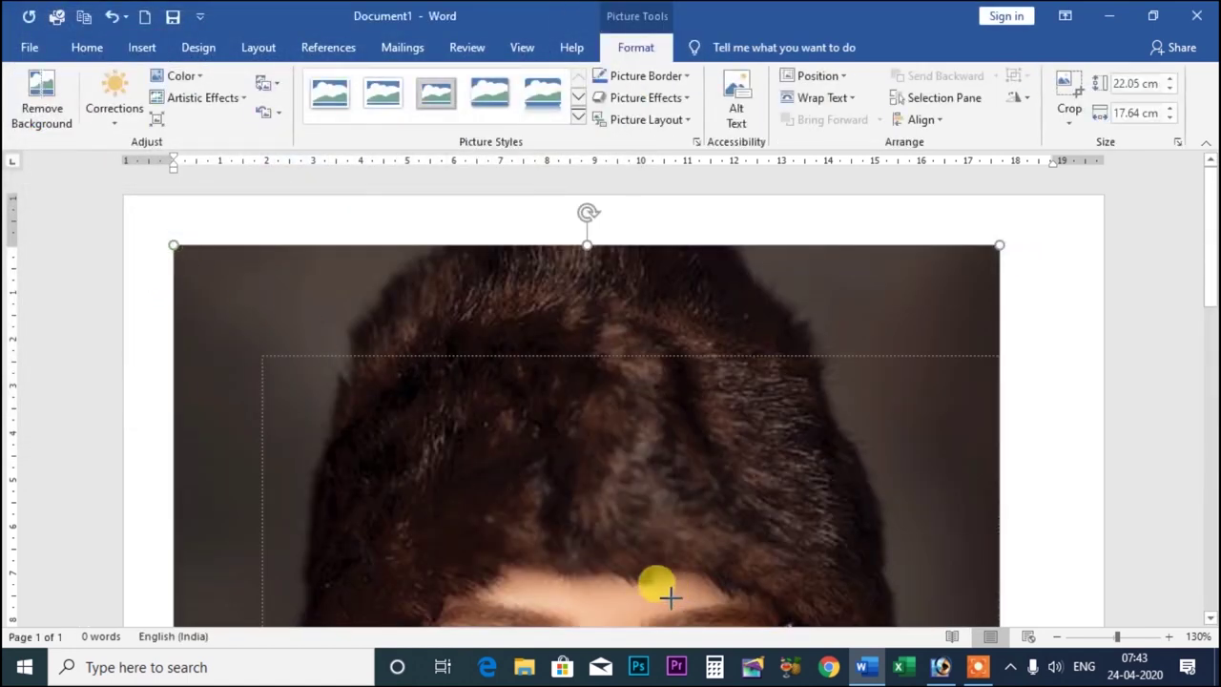
drag(172, 244, 479, 551)
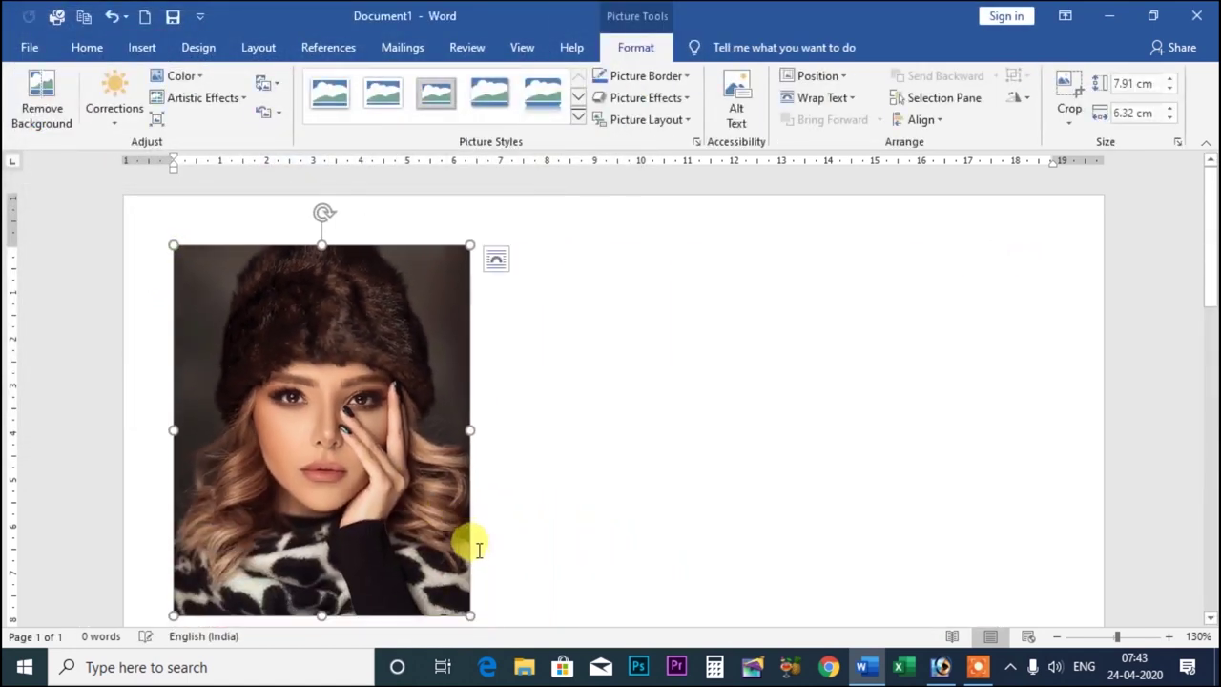
drag(470, 615, 467, 414)
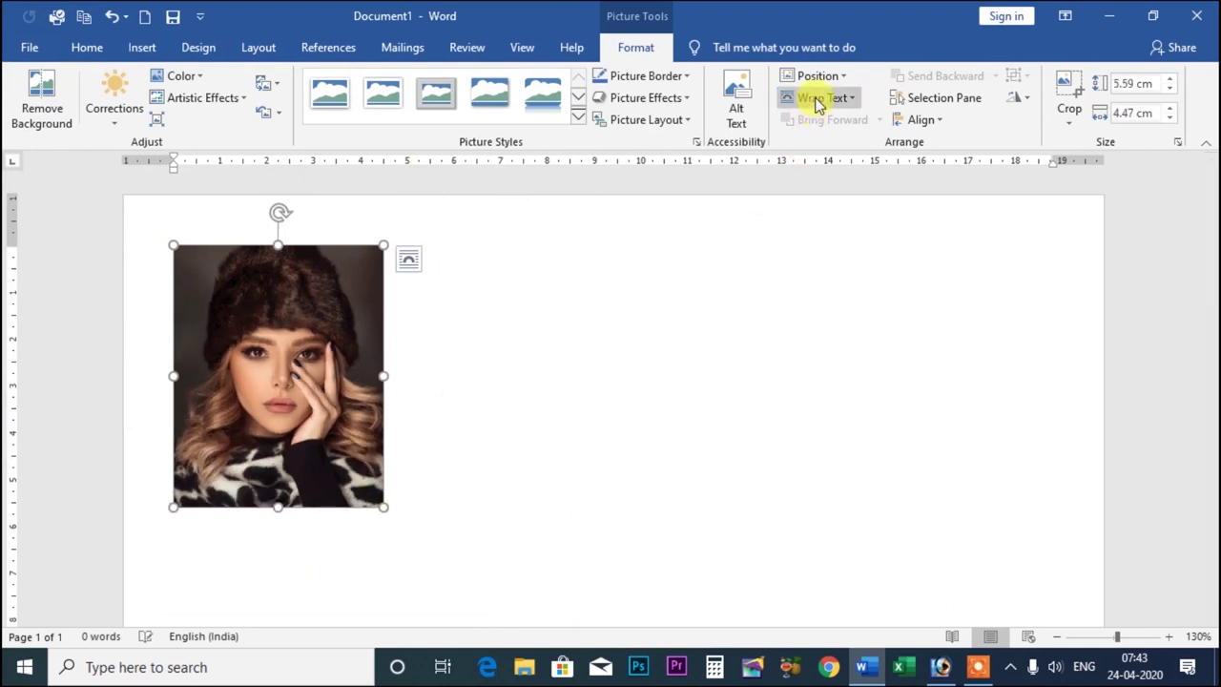
Make the photo float with a free-floating wrap option and nudge it slightly right and down
click(816, 99)
click(818, 150)
drag(306, 334, 336, 351)
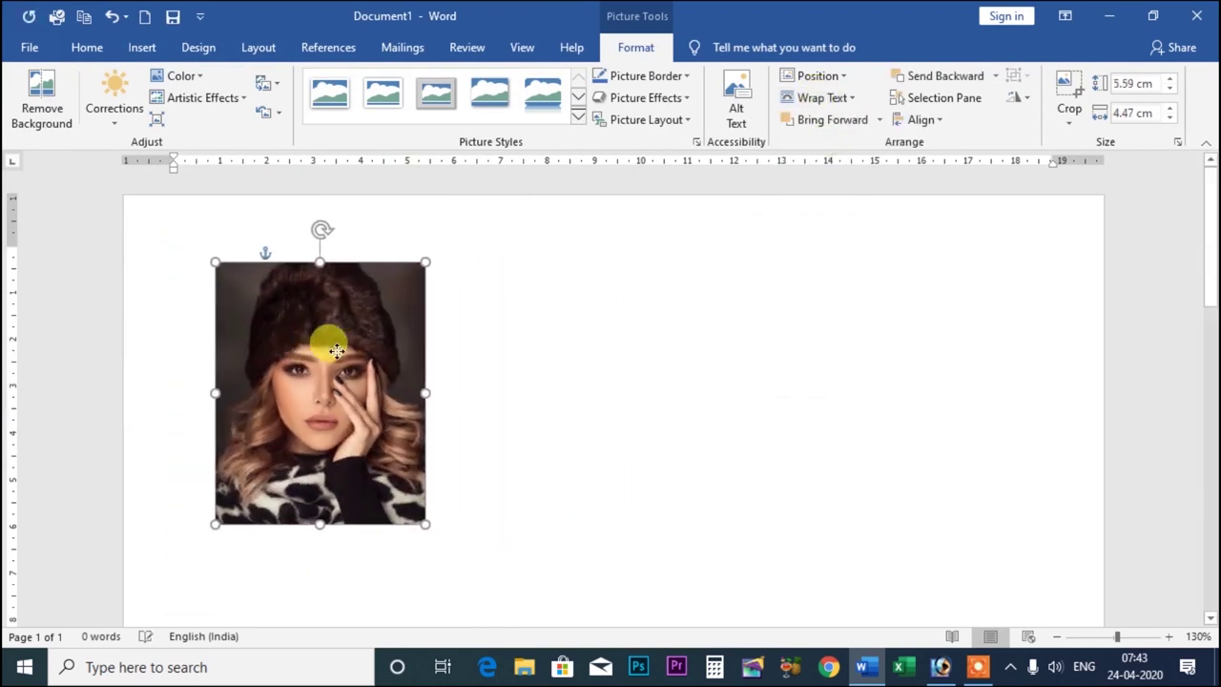
Browse the Picture Border outline colours, leaving the outline unchanged
click(658, 77)
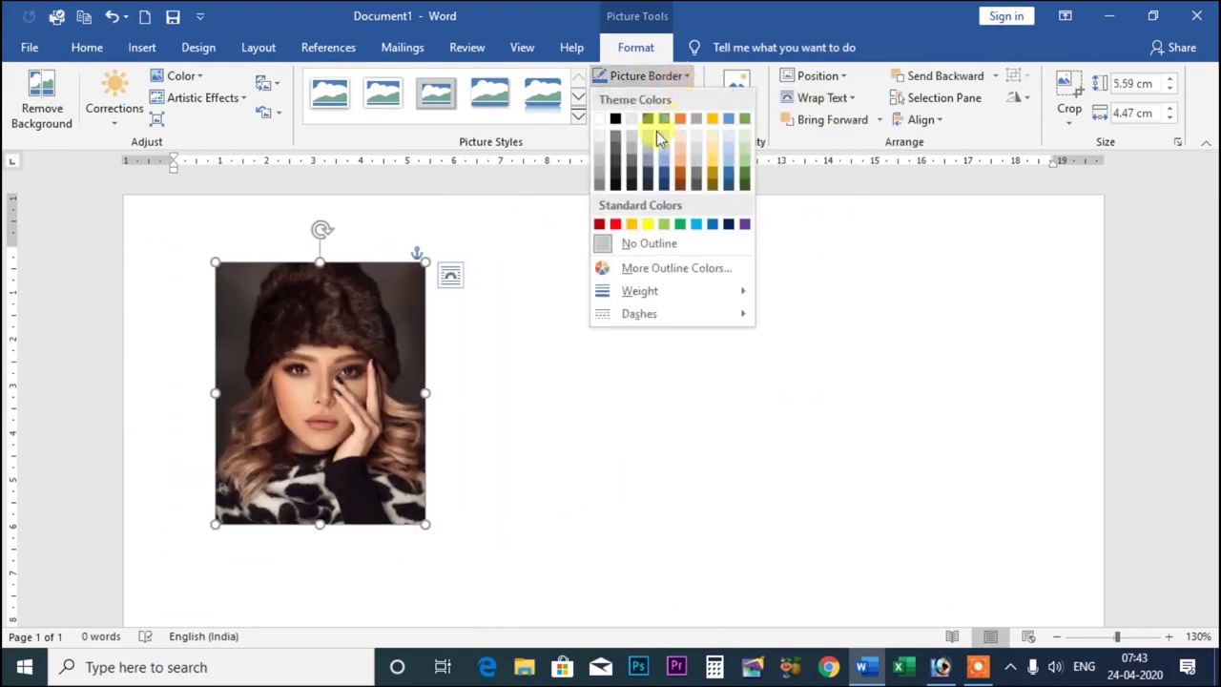
click(713, 225)
click(673, 77)
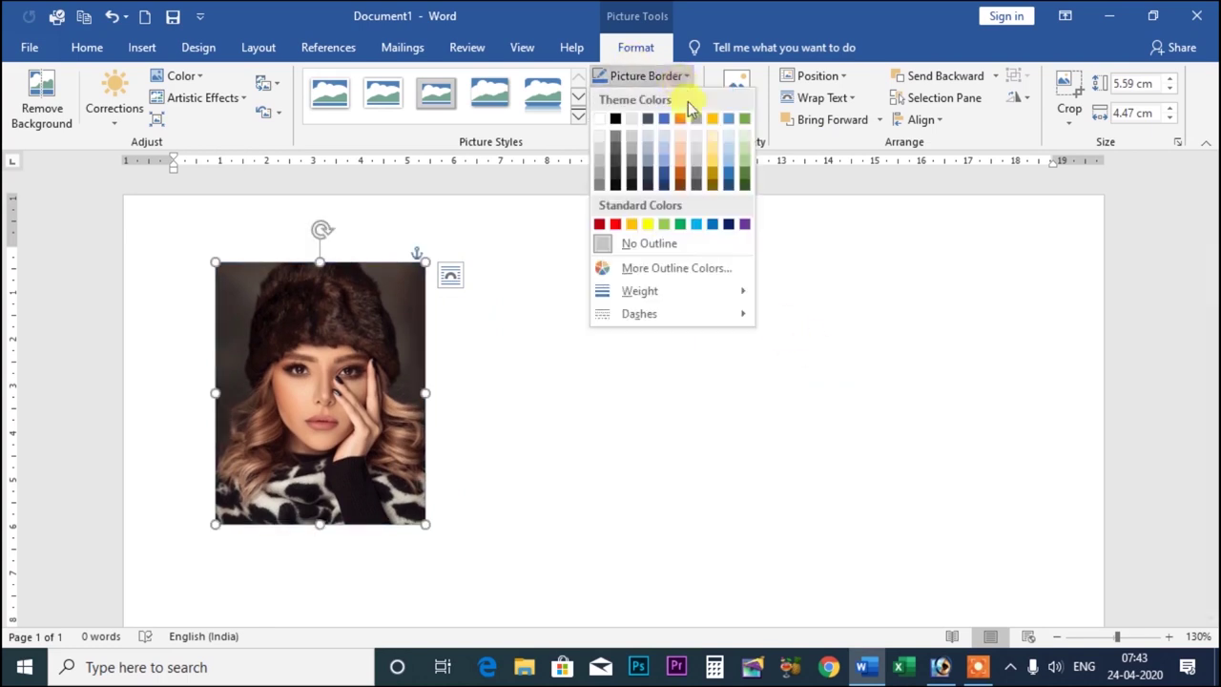
click(738, 442)
click(679, 100)
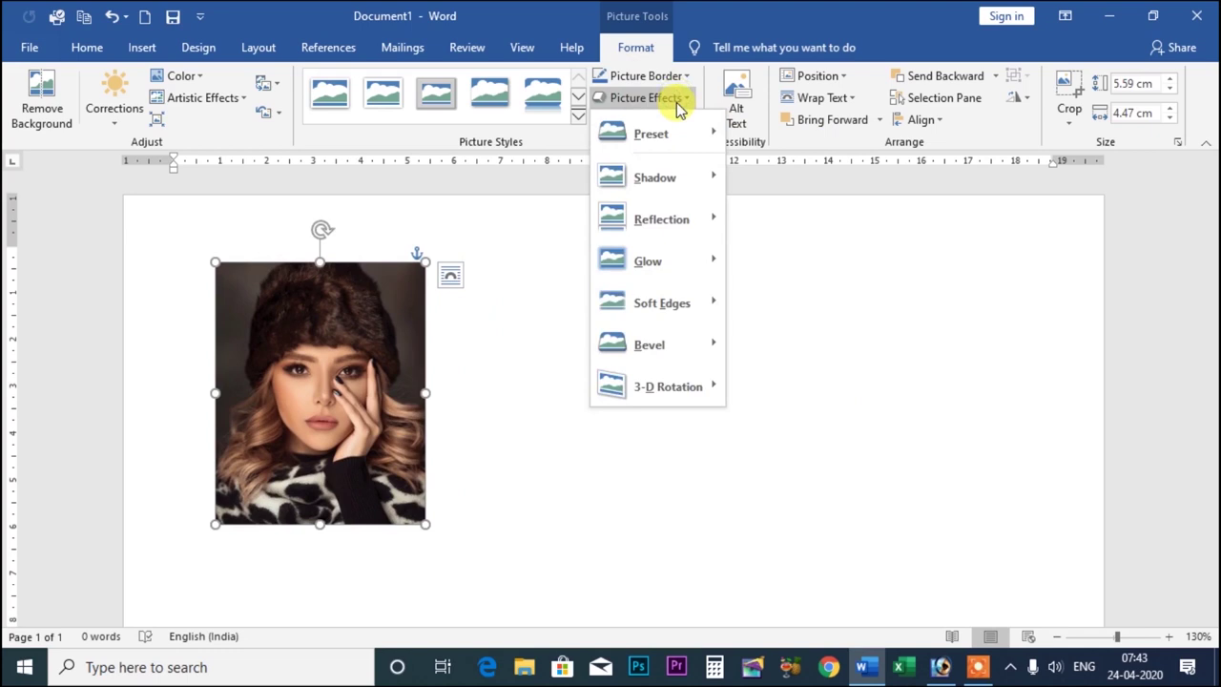
mouse_move(652, 134)
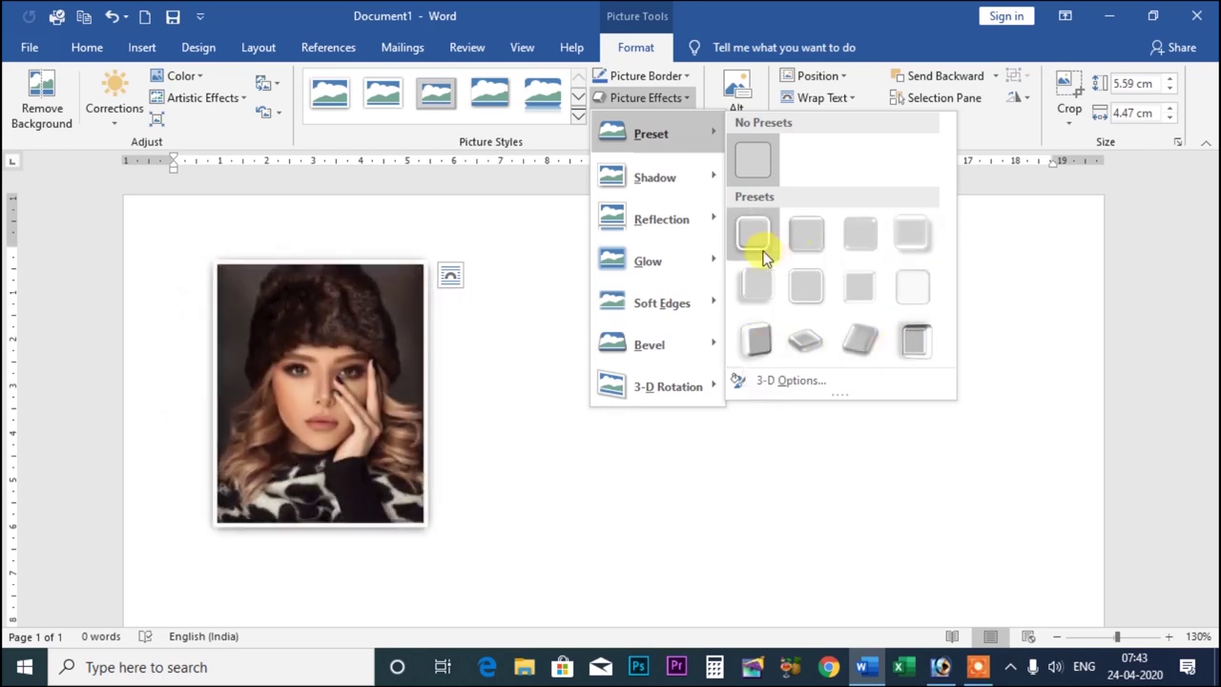
Apply a 3-D Picture Effects preset and set Picture Border to No Outline
click(759, 345)
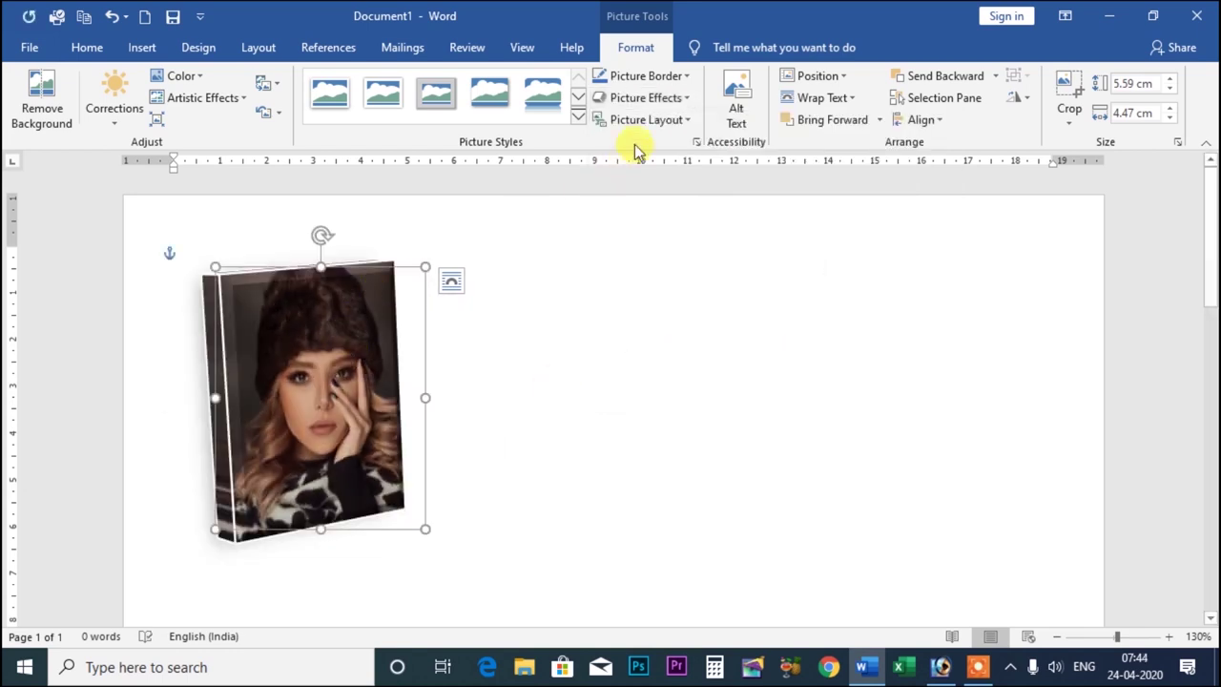
click(676, 76)
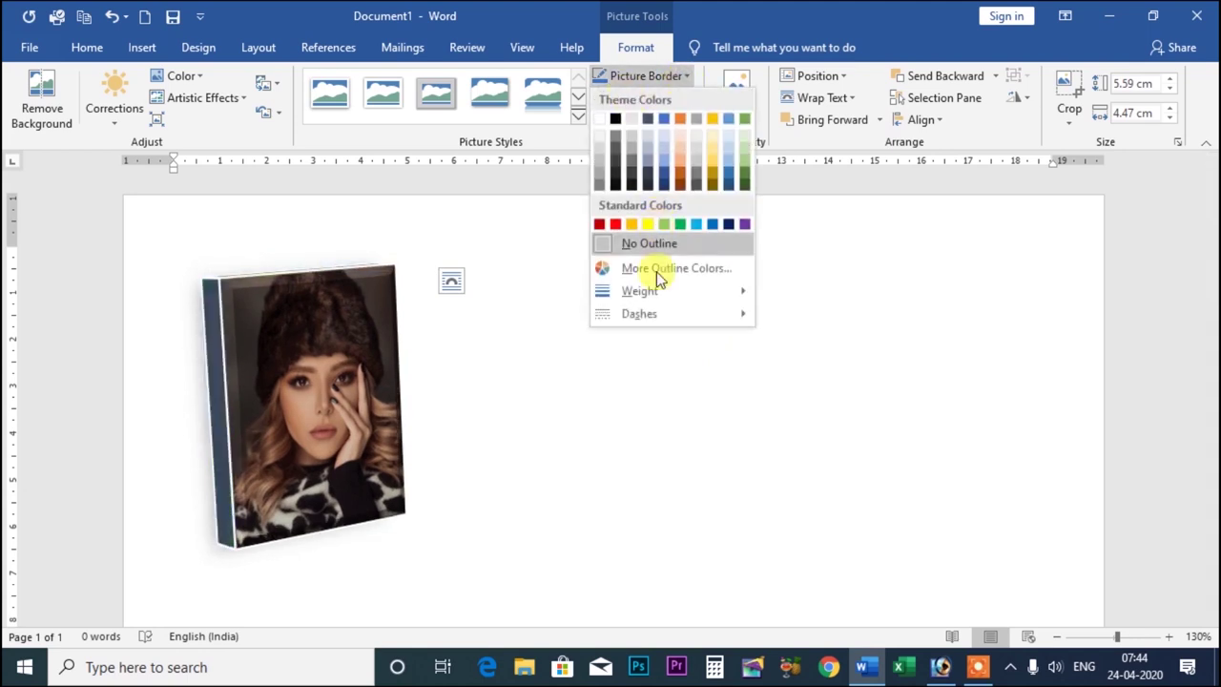
click(657, 272)
Switch to a different tilted 3-D preset and open its 3-D Options in Format Picture
click(688, 101)
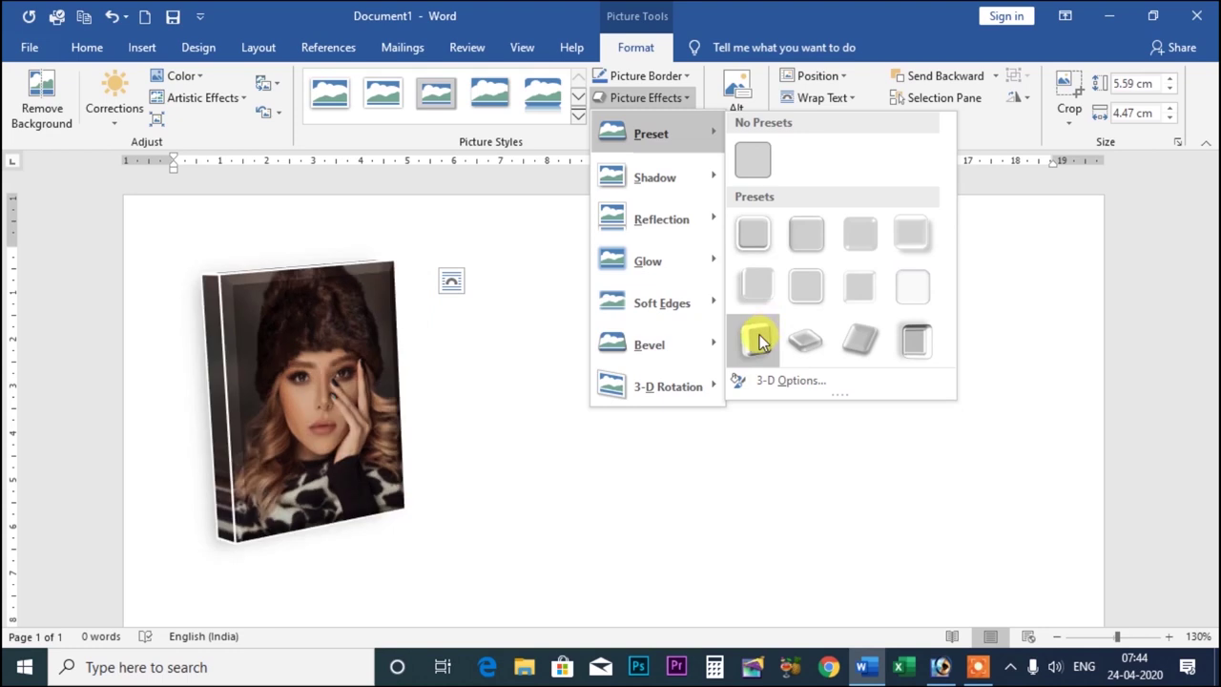
click(758, 340)
click(681, 98)
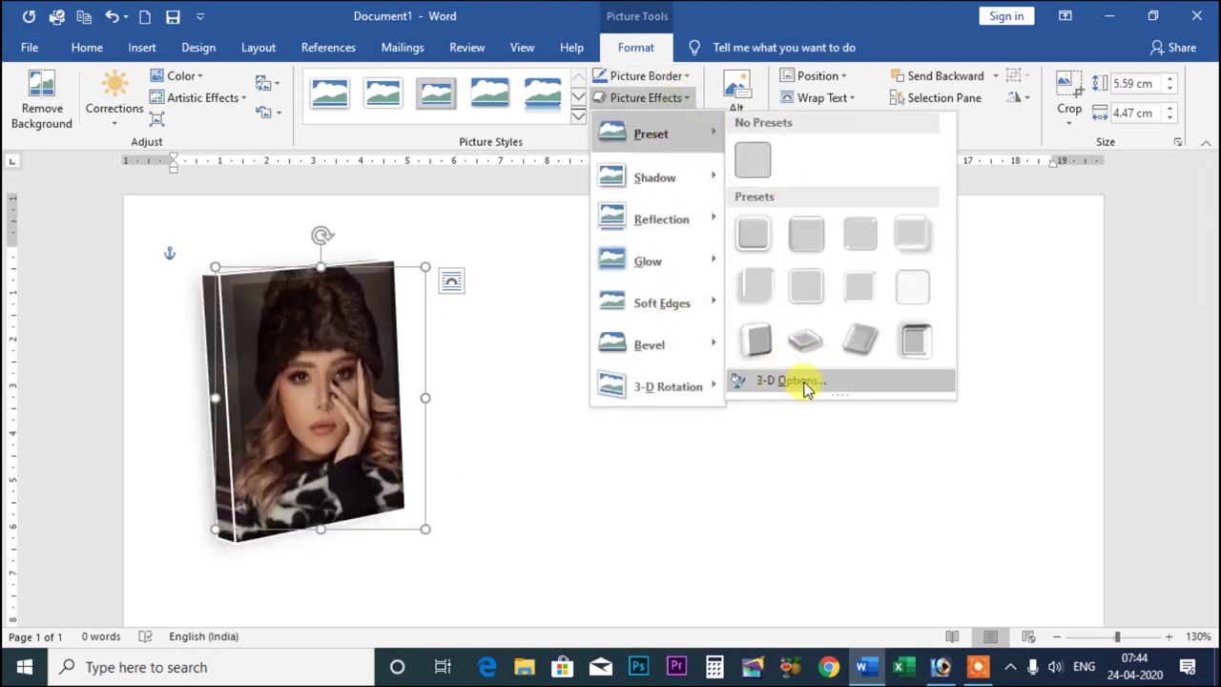
click(790, 381)
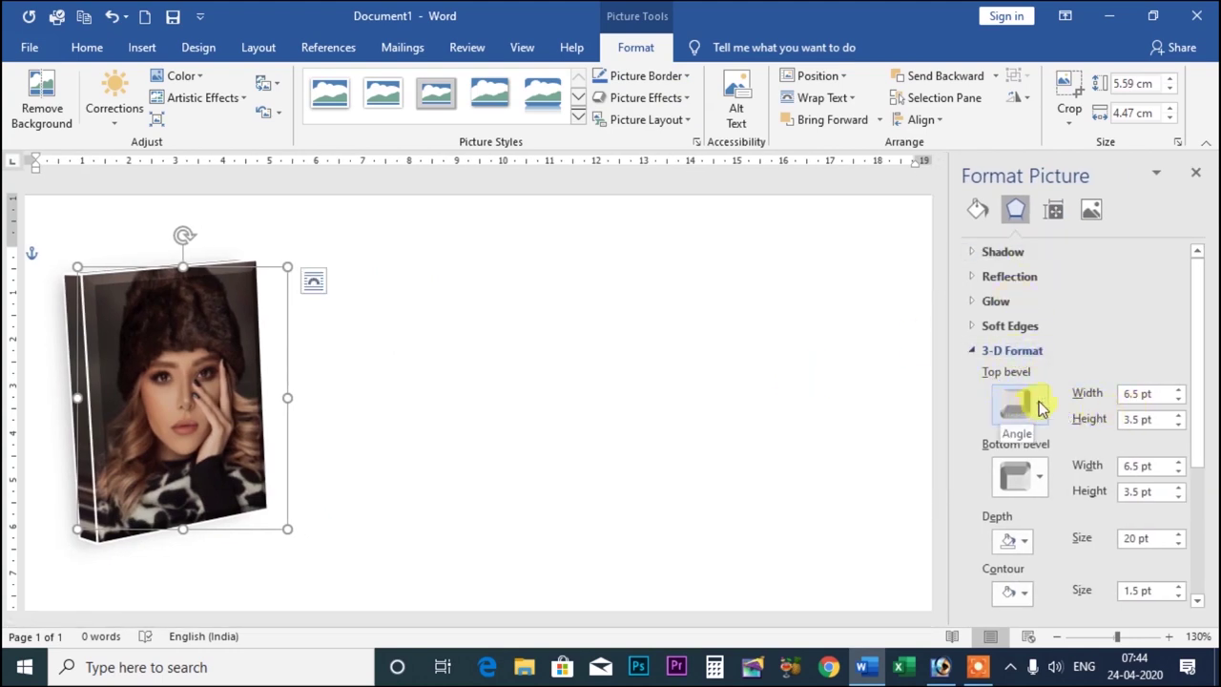
Set the top bevel to 6.5 pt width and 5.5 pt height
click(1179, 399)
click(1179, 399)
click(1180, 399)
click(1180, 399)
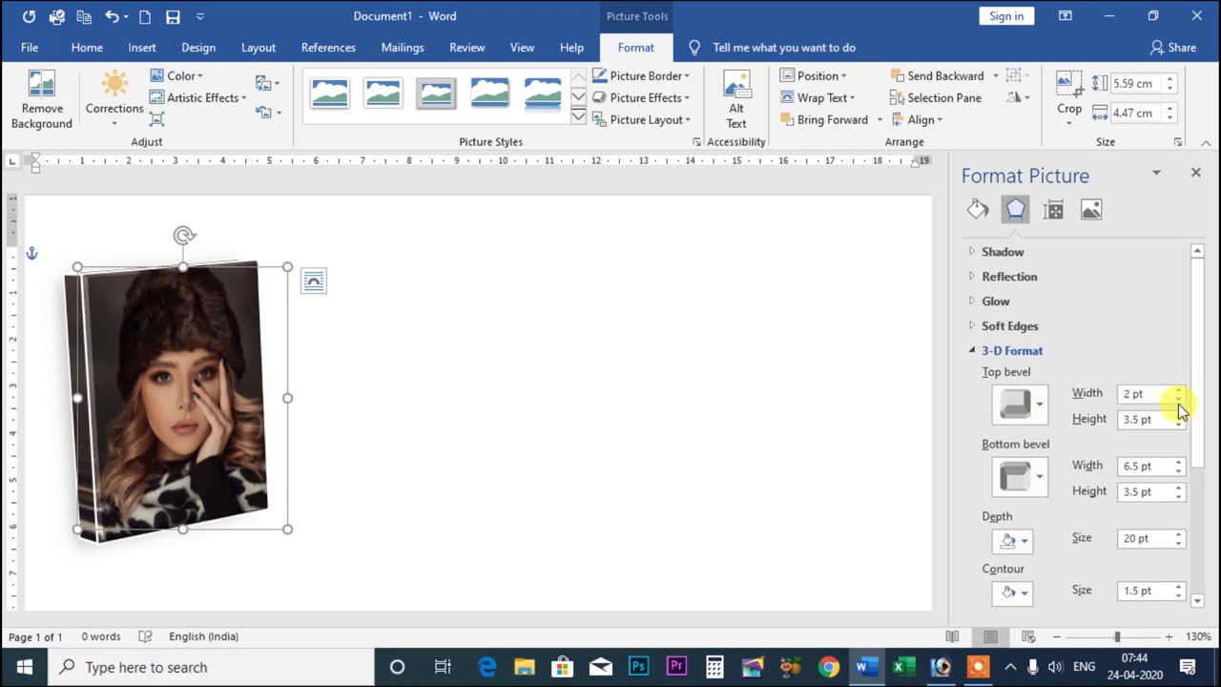
click(1179, 390)
click(1179, 391)
click(1180, 391)
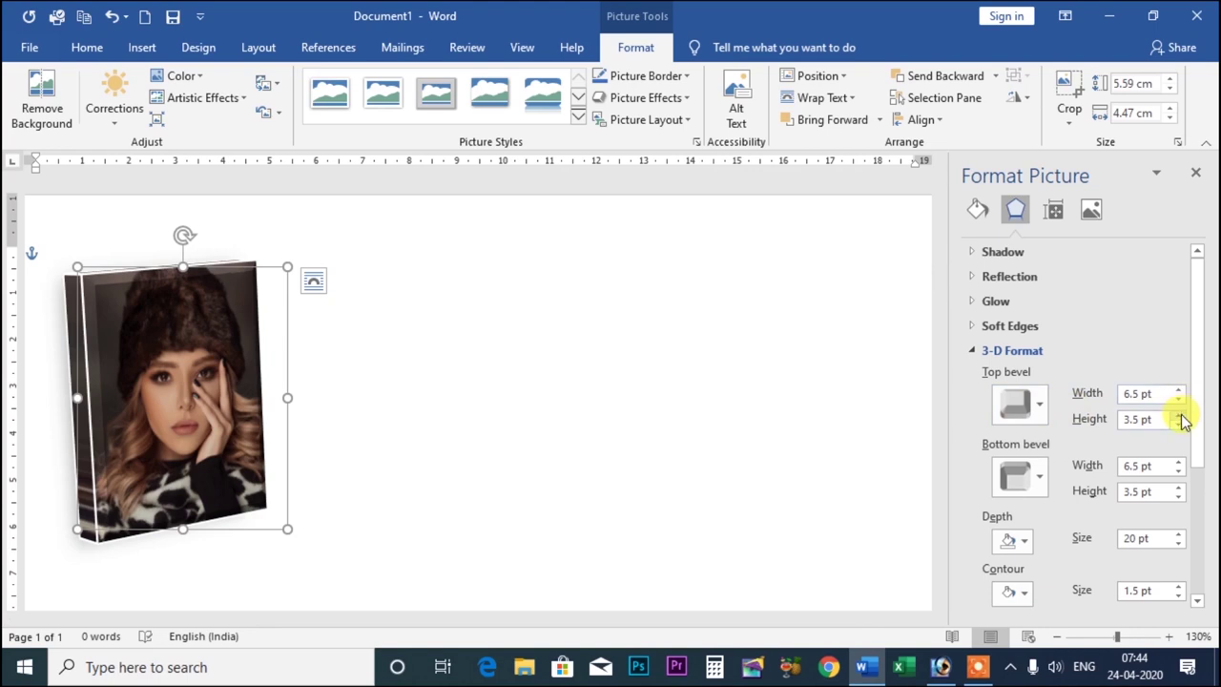
click(1179, 415)
click(1180, 415)
click(1179, 415)
click(1179, 415)
click(1179, 415)
click(1179, 415)
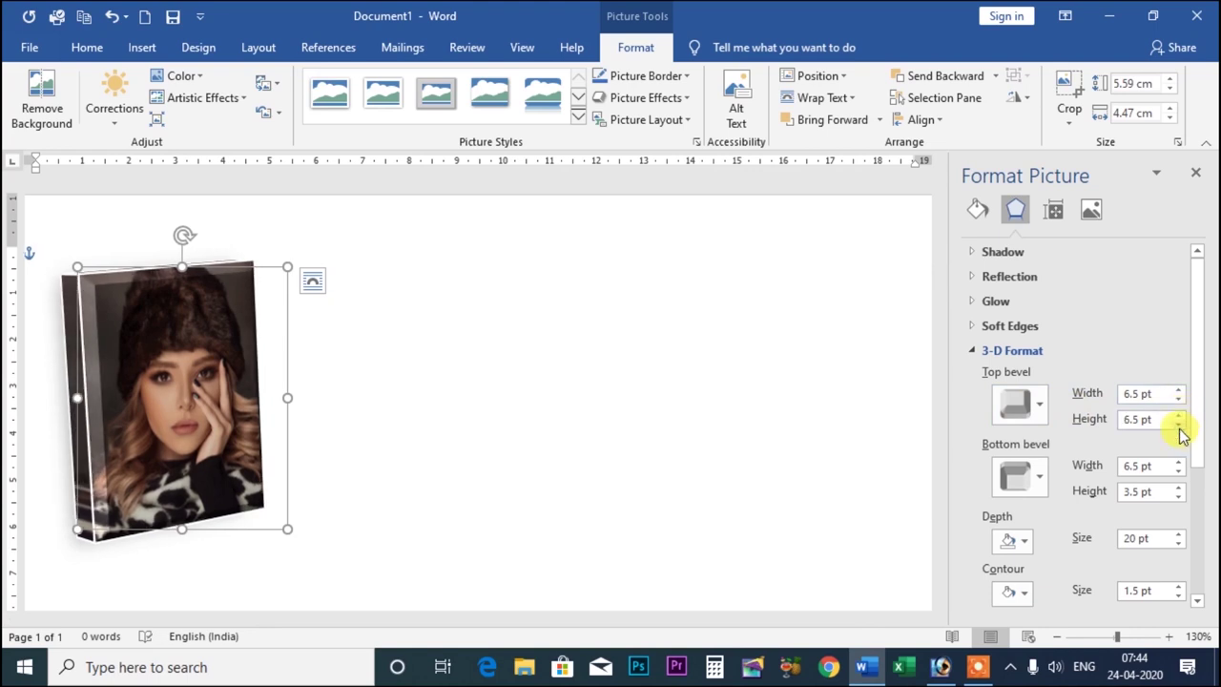
click(1179, 424)
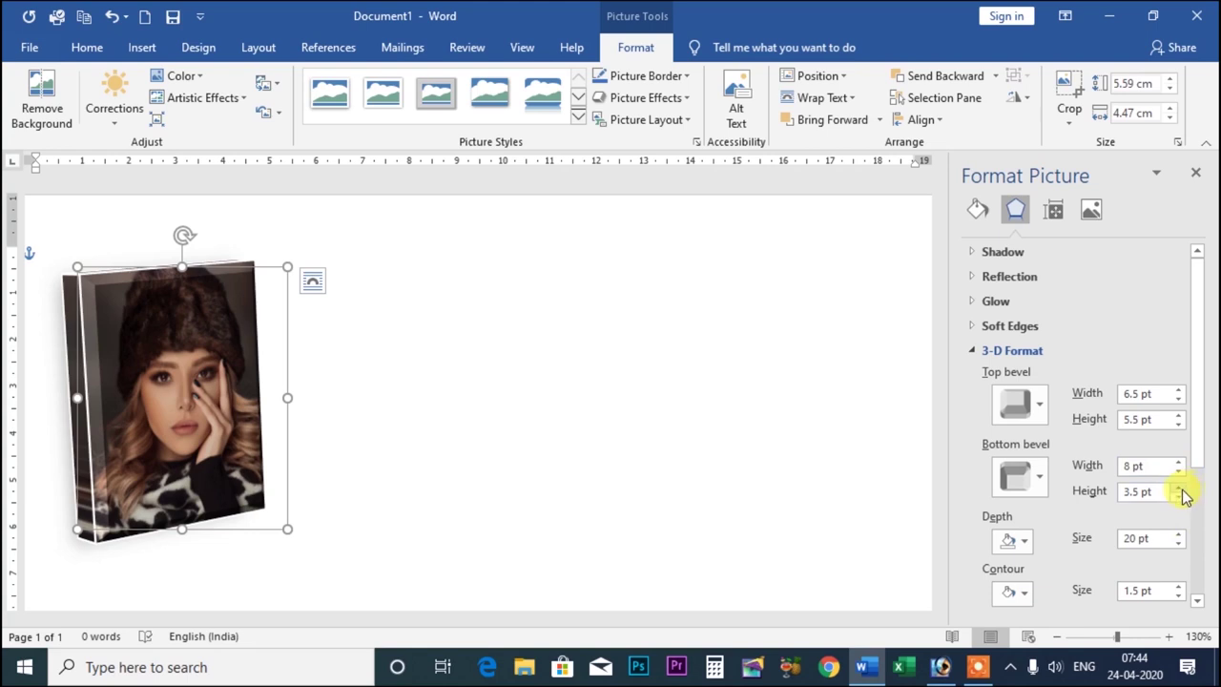
Set the bottom bevel to 8 pt width and 5 pt height, zooming in to inspect it
click(1179, 488)
click(1179, 488)
click(1179, 496)
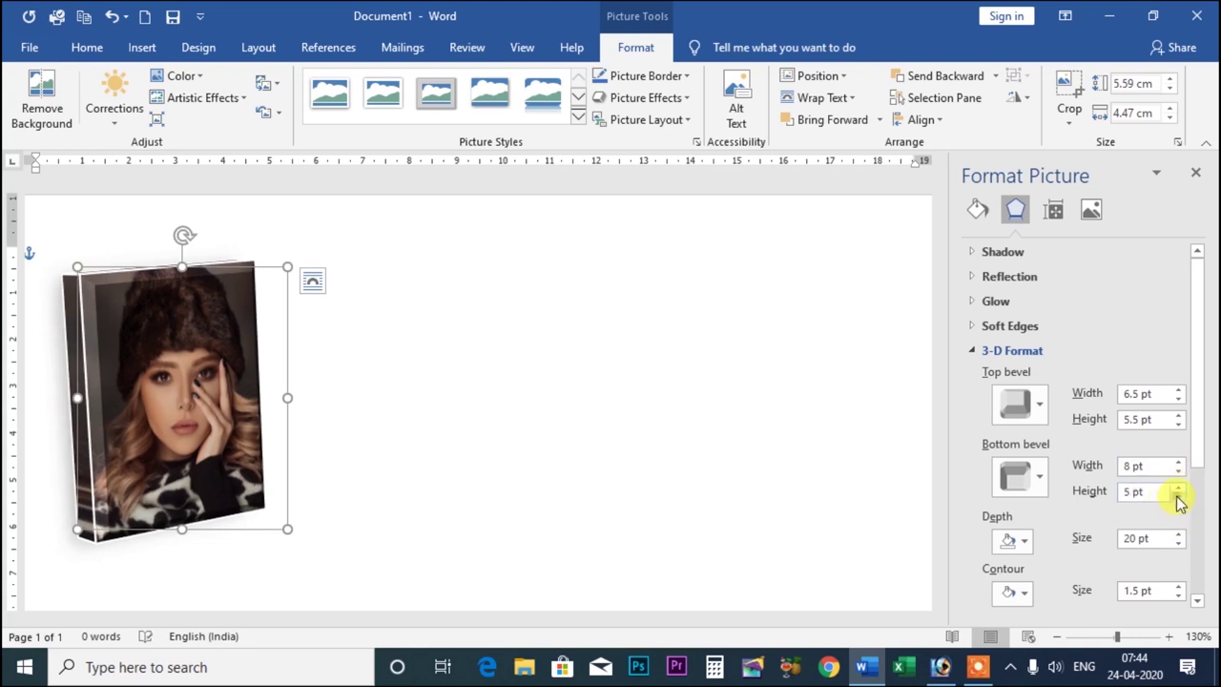
drag(1117, 637, 1138, 637)
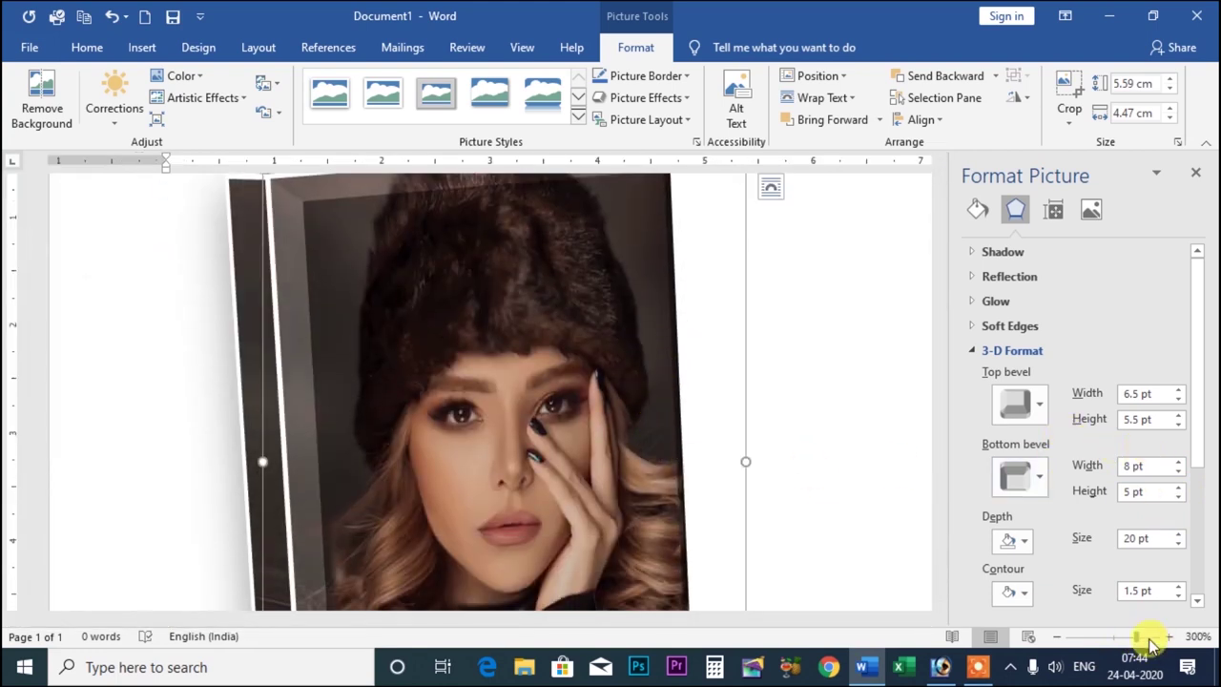
drag(1134, 637, 1128, 637)
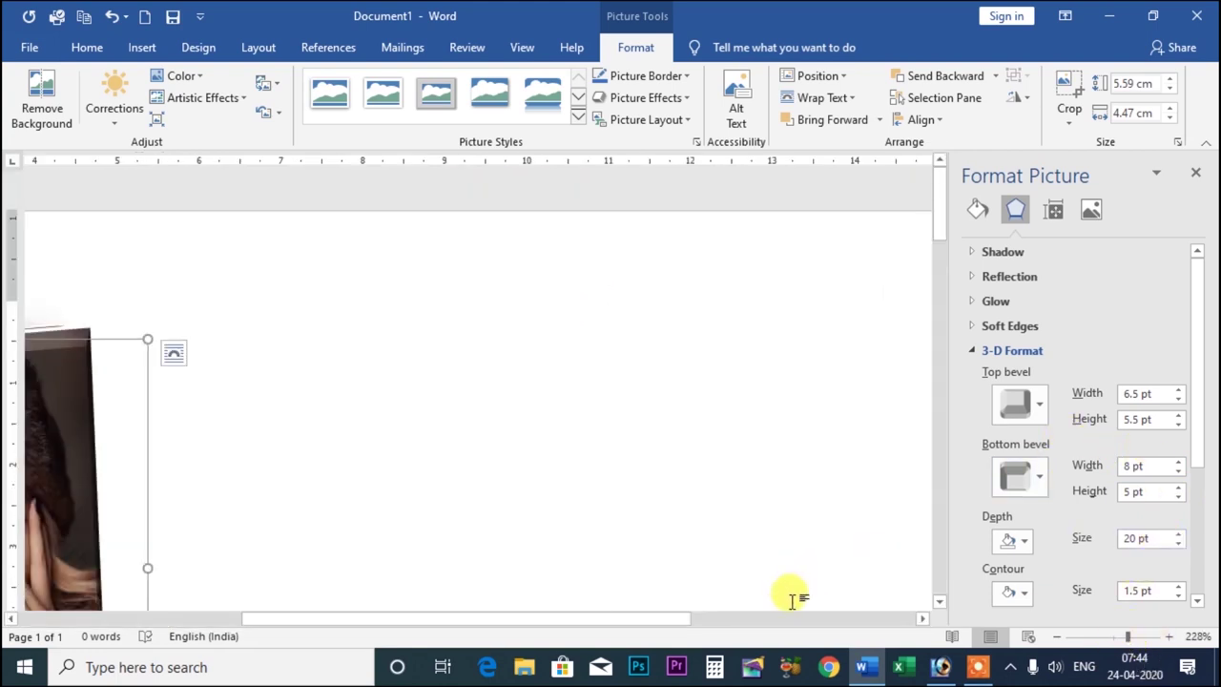
drag(637, 618, 414, 620)
scroll(510, 537, down, 3)
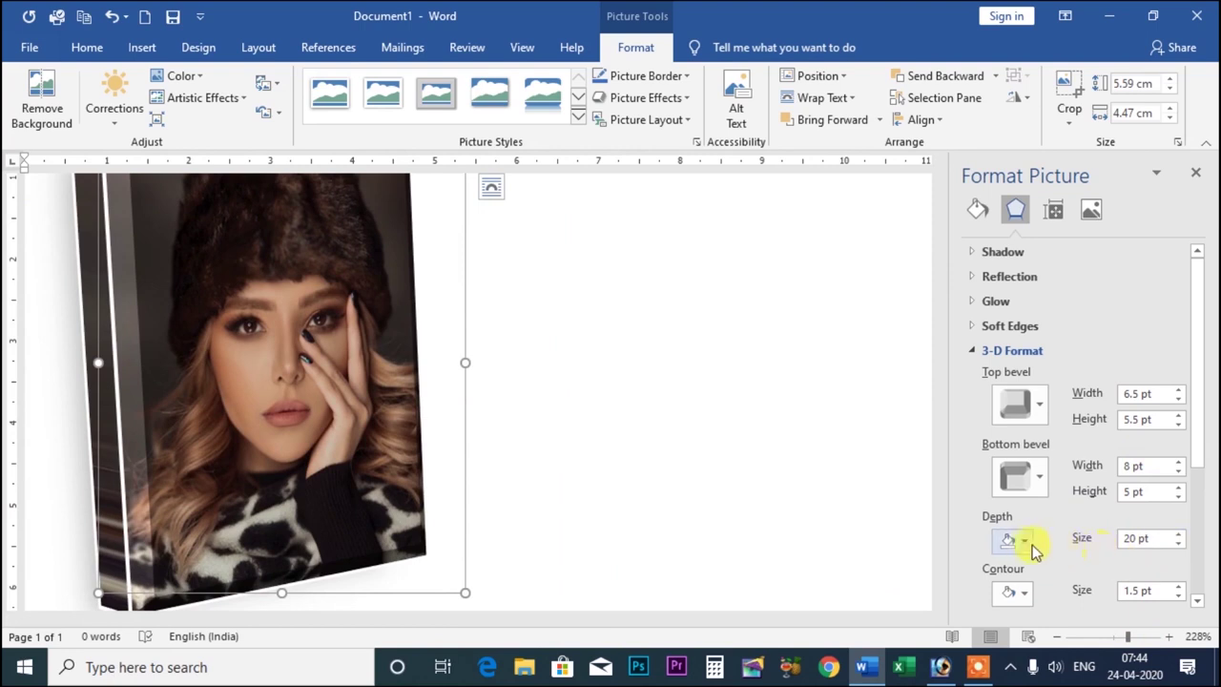
Colour the 3-D depth sides green and increase the depth size to 20.5 pt
click(1025, 540)
click(1023, 480)
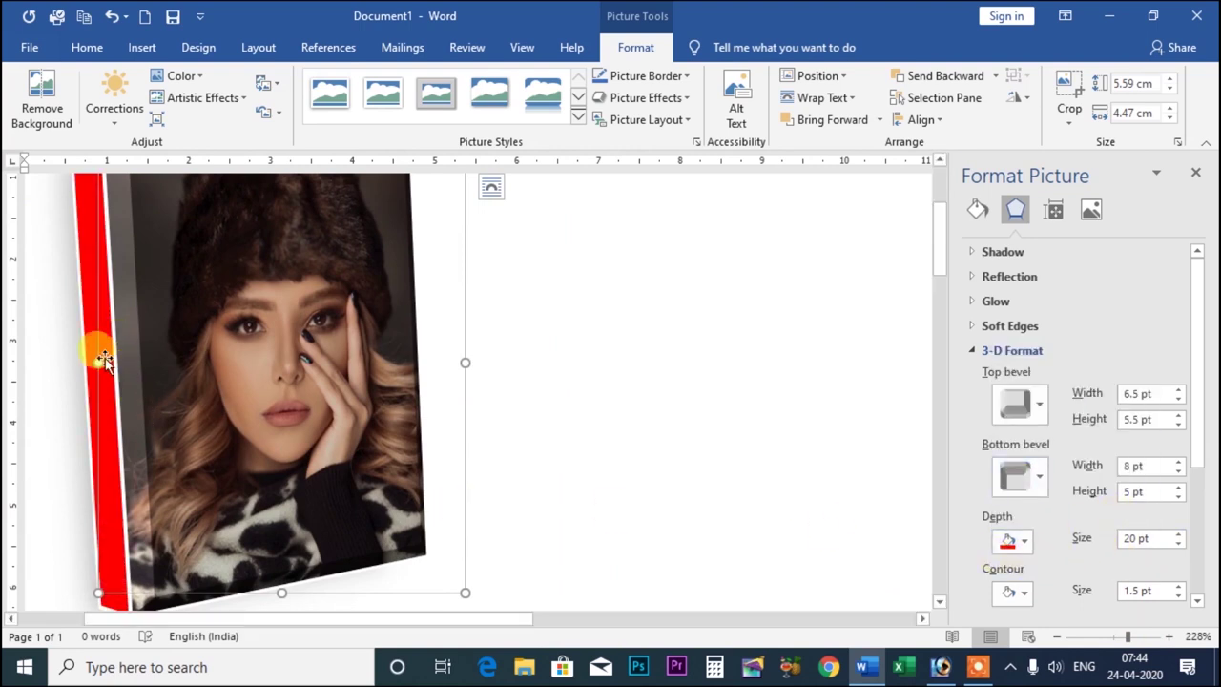
click(1024, 541)
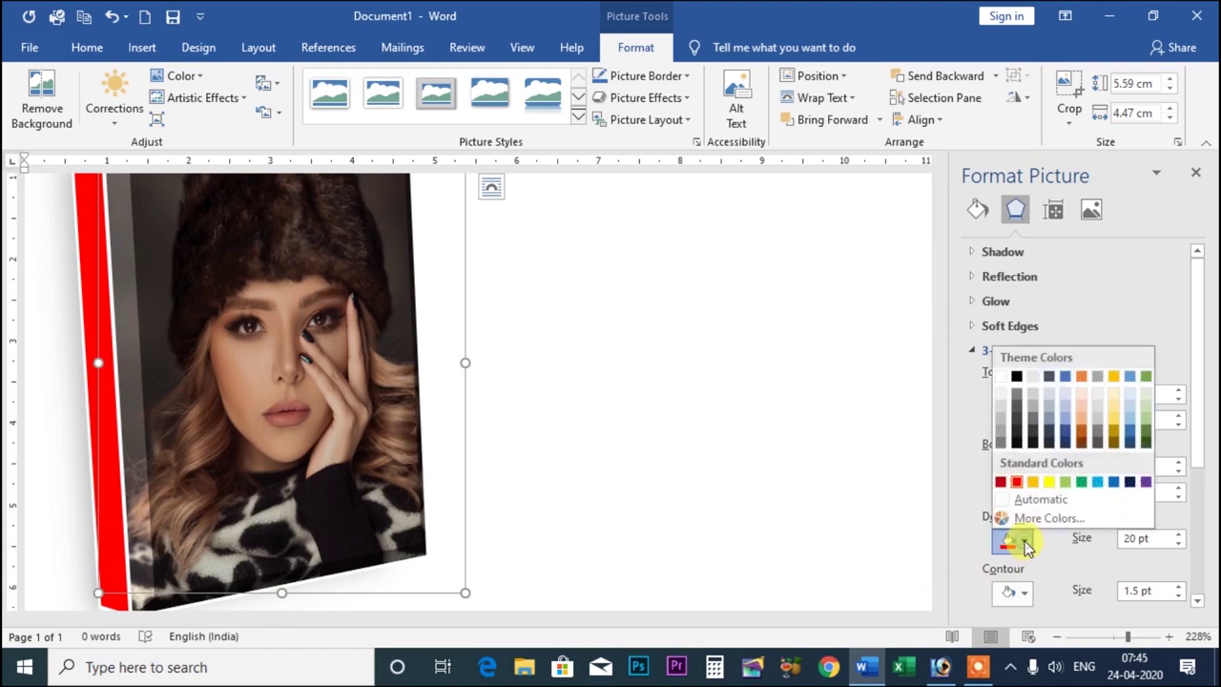
click(1079, 482)
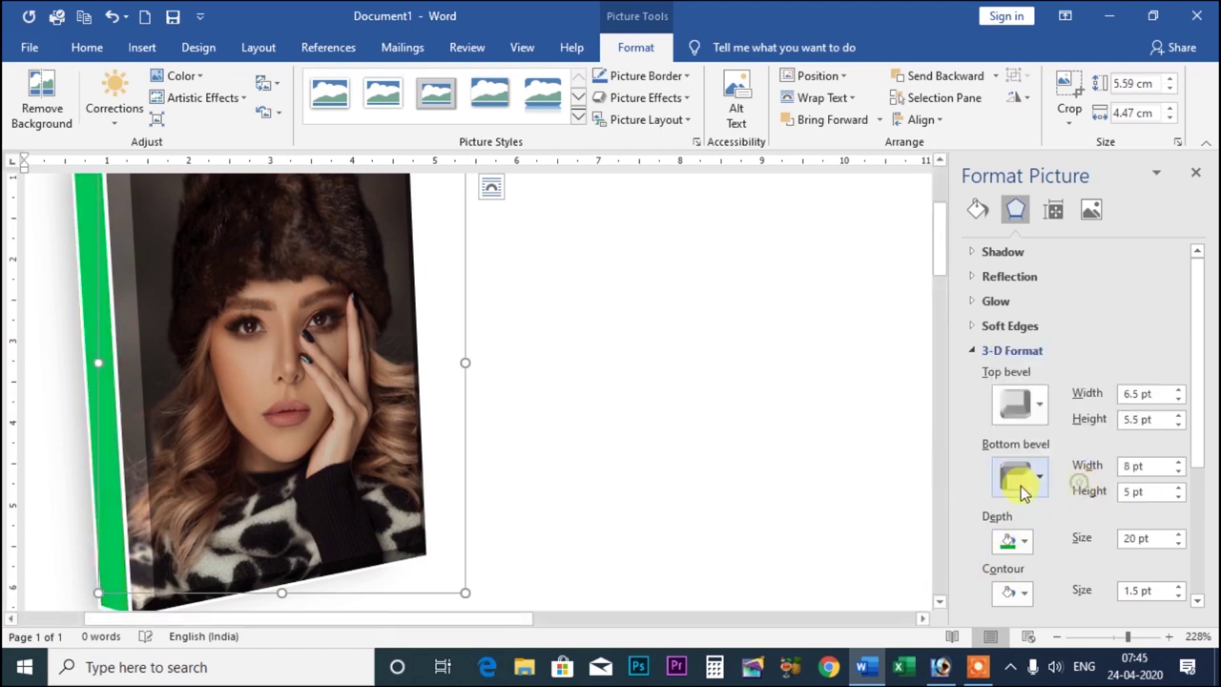
click(1179, 535)
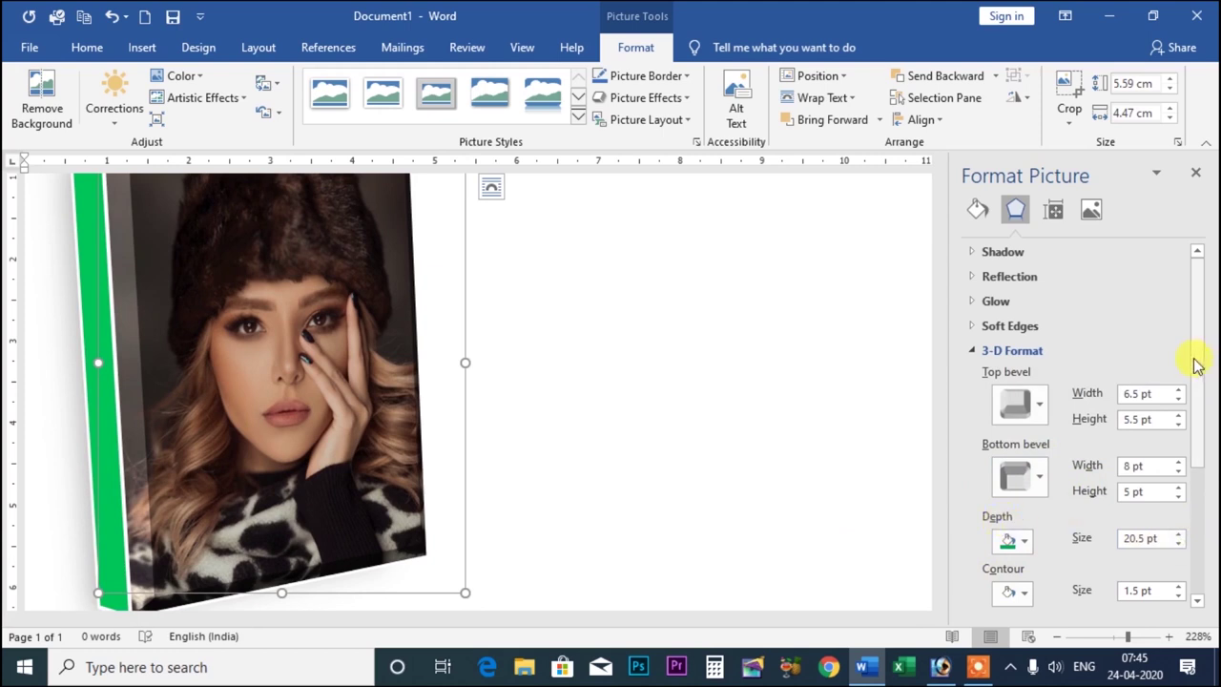
scroll(1198, 372, down, 3)
Set the 3-D contour colour to red and thicken the contour size
click(1026, 426)
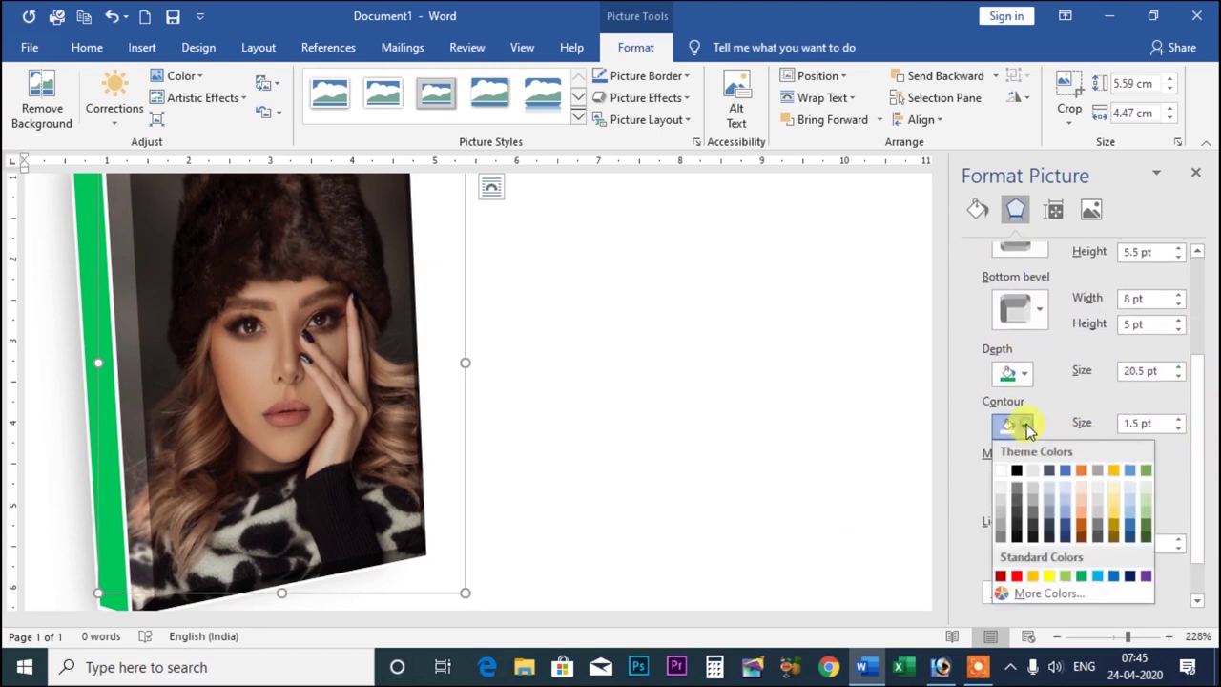
click(1093, 575)
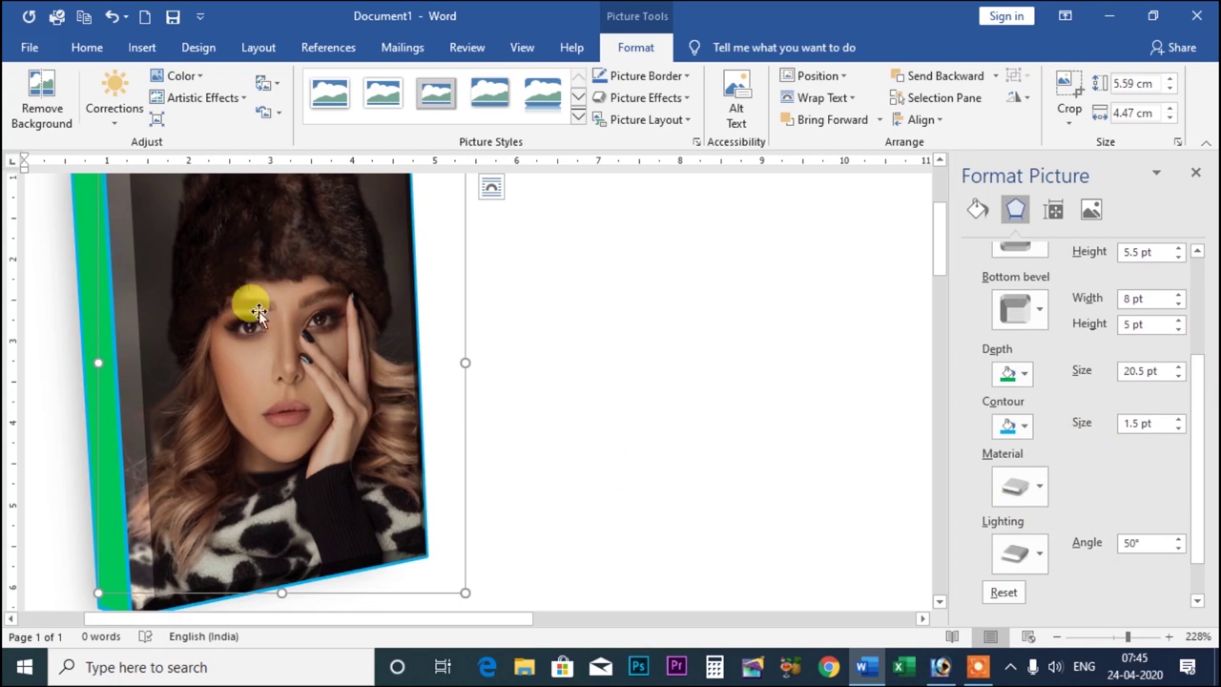
click(1026, 428)
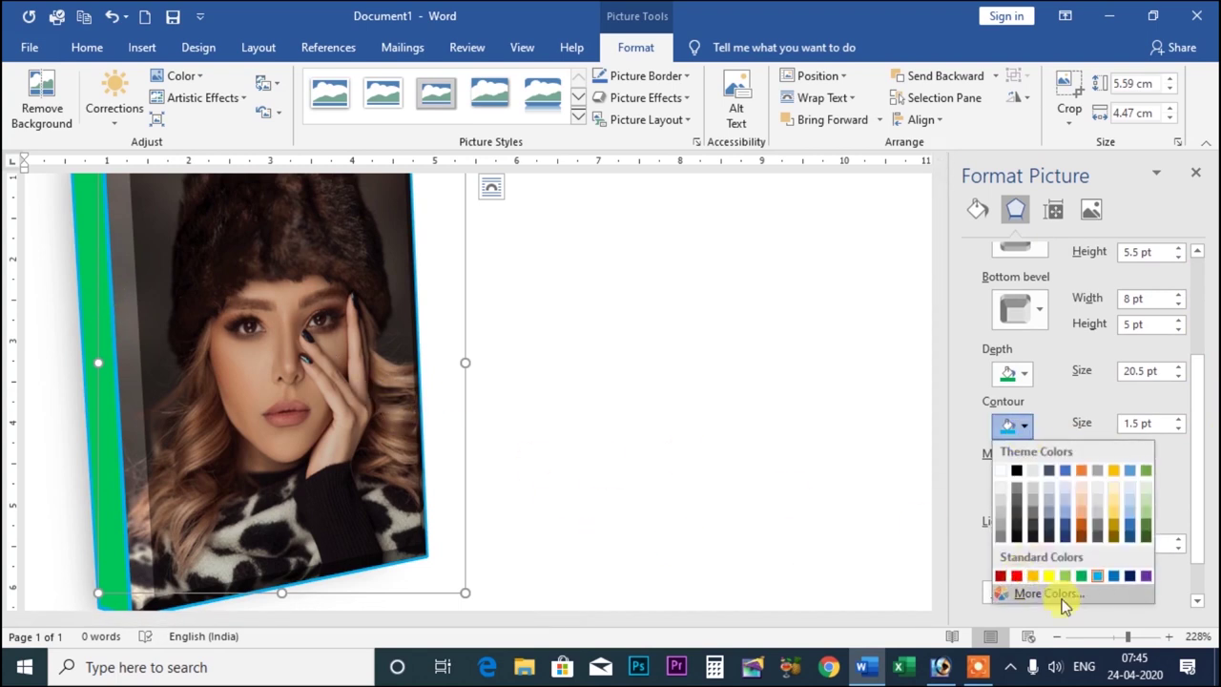
click(1018, 576)
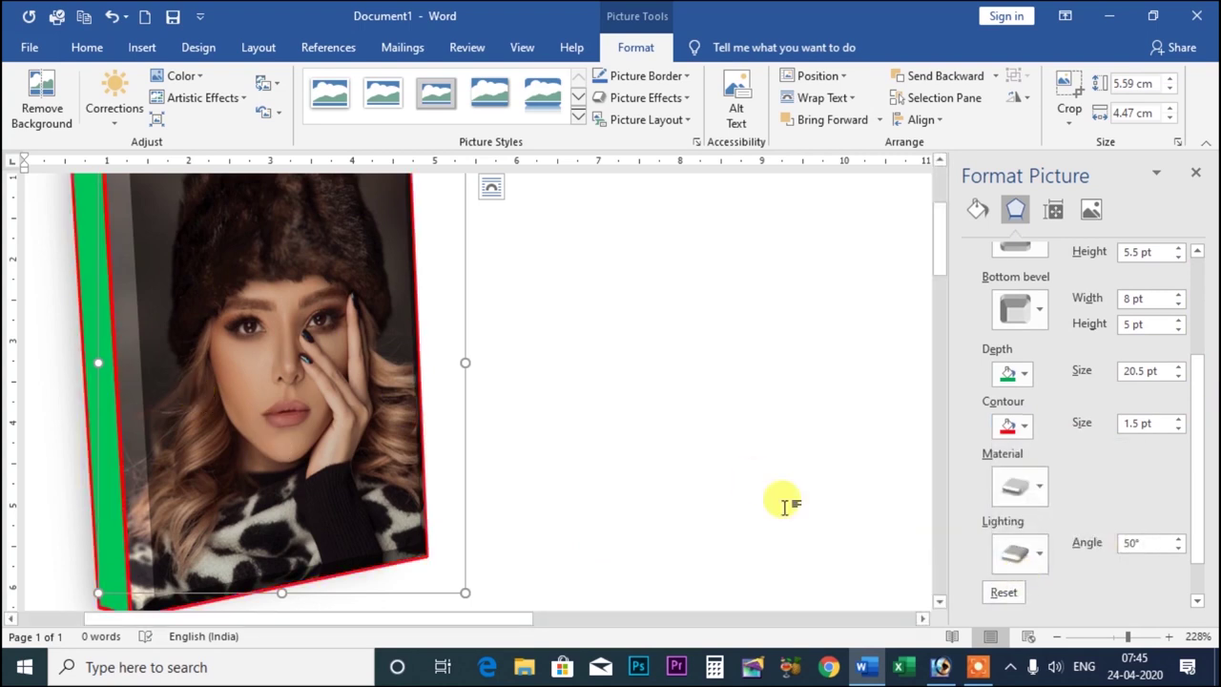
click(1180, 423)
click(1180, 423)
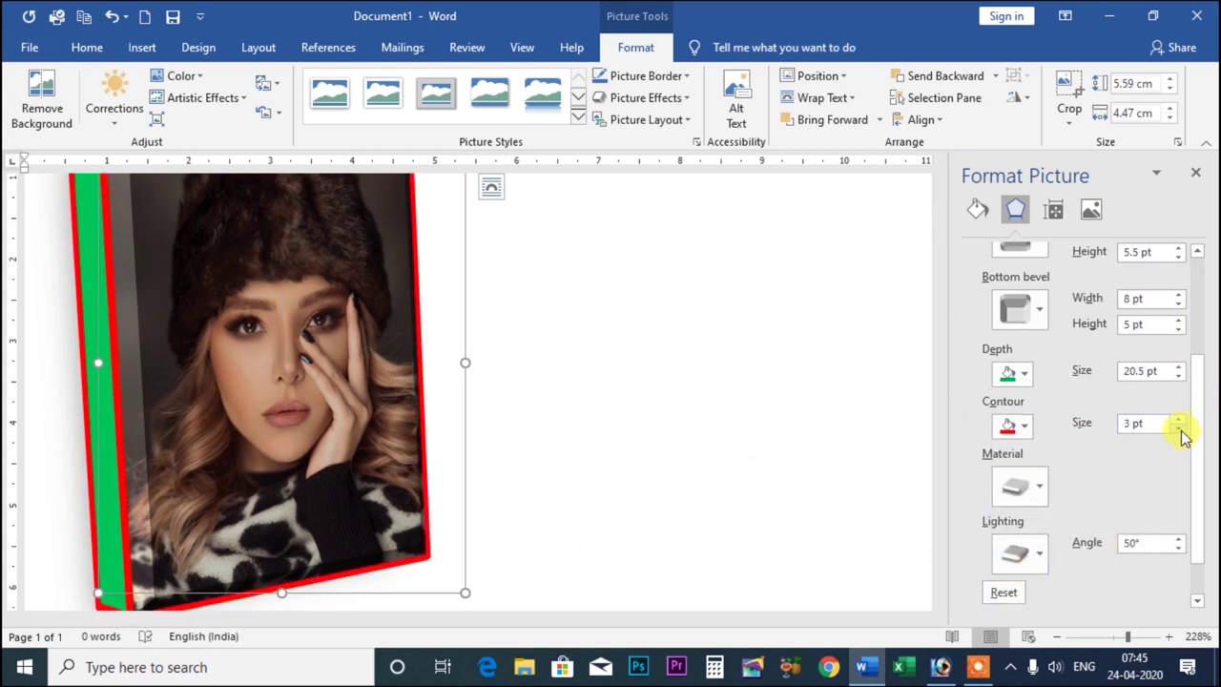
click(1181, 423)
click(1039, 489)
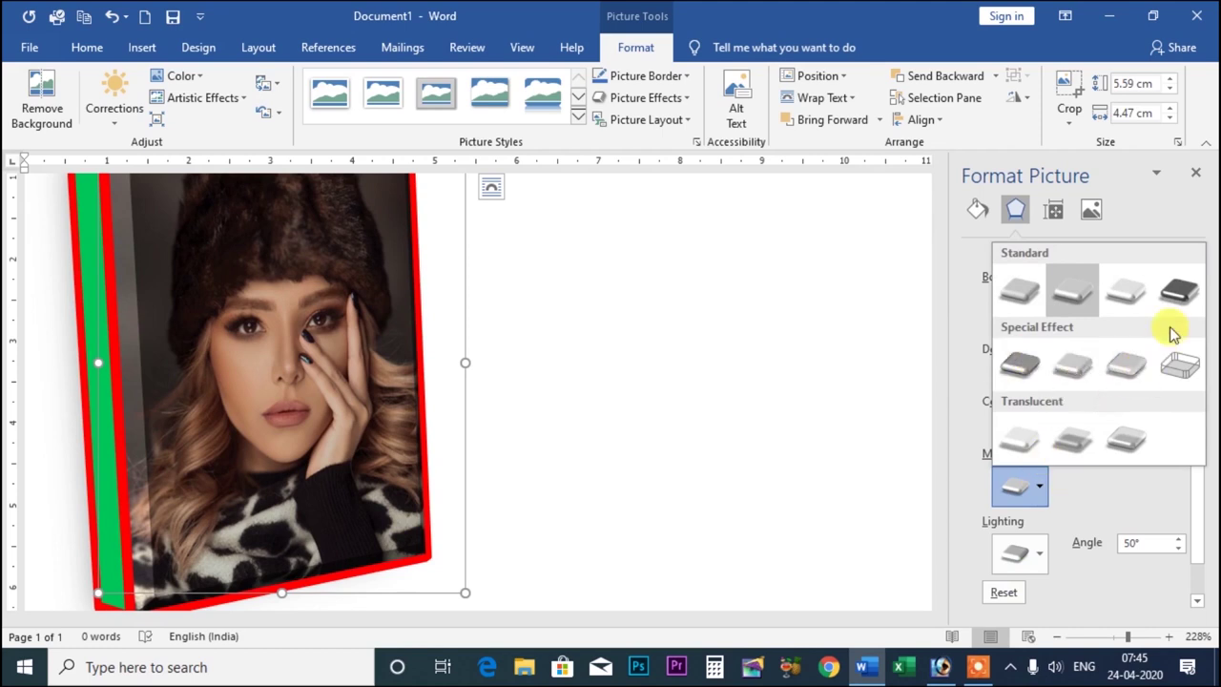
Apply a dark metal material, then spin the lighting angle to 80° and back to 50°
click(1181, 294)
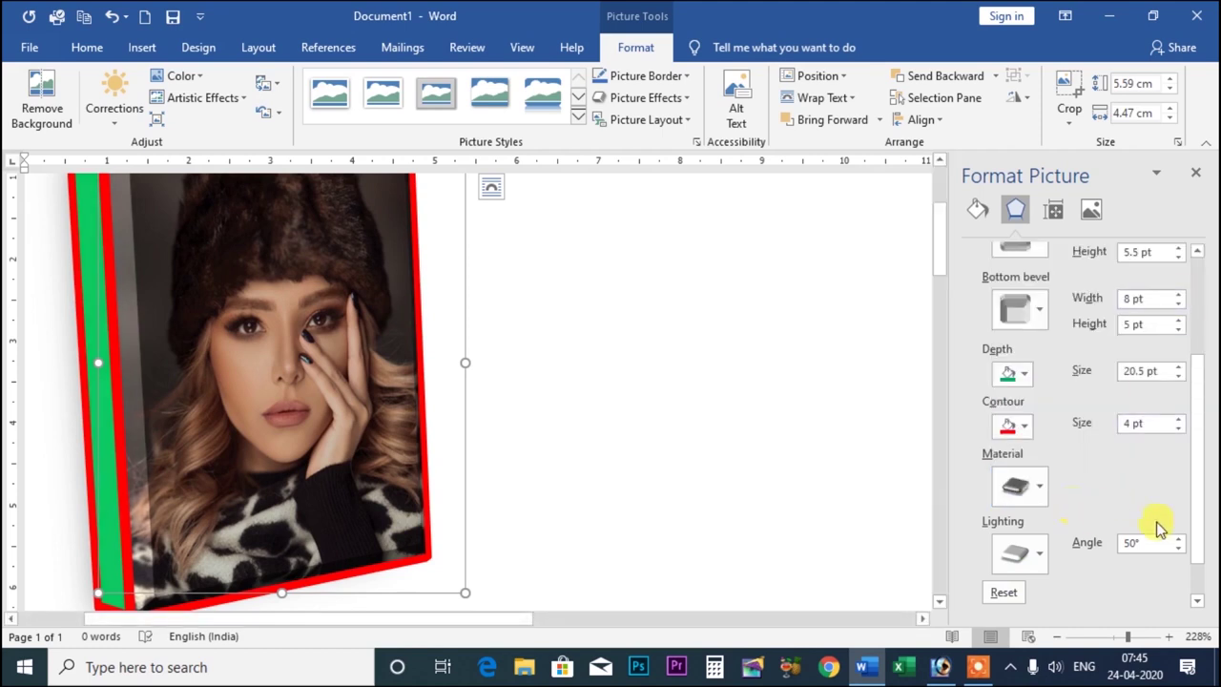
scroll(1200, 458, down, 1)
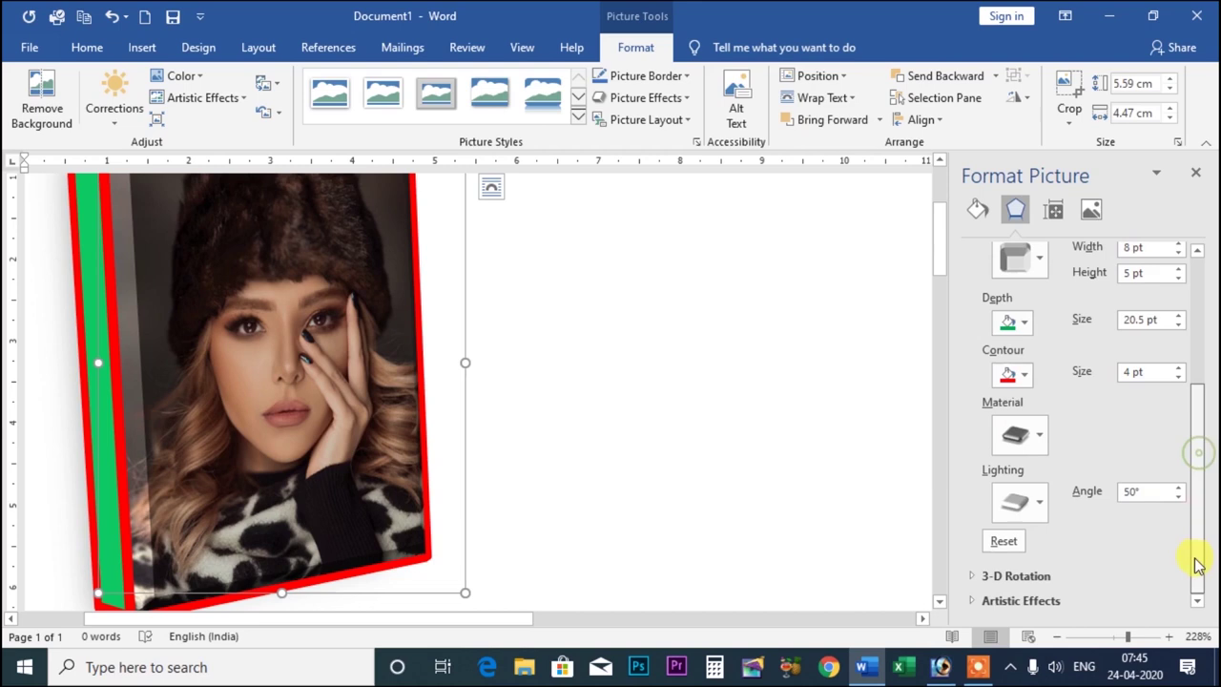
click(1025, 497)
click(1025, 496)
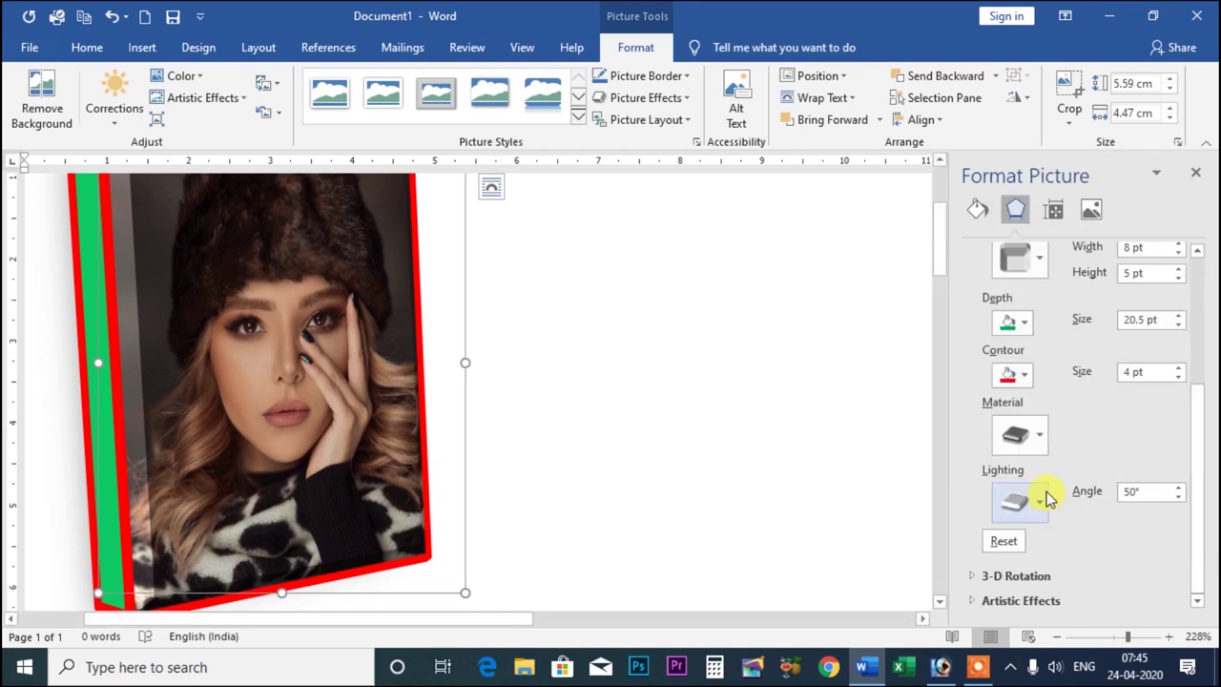
click(1180, 487)
click(1179, 486)
click(1179, 487)
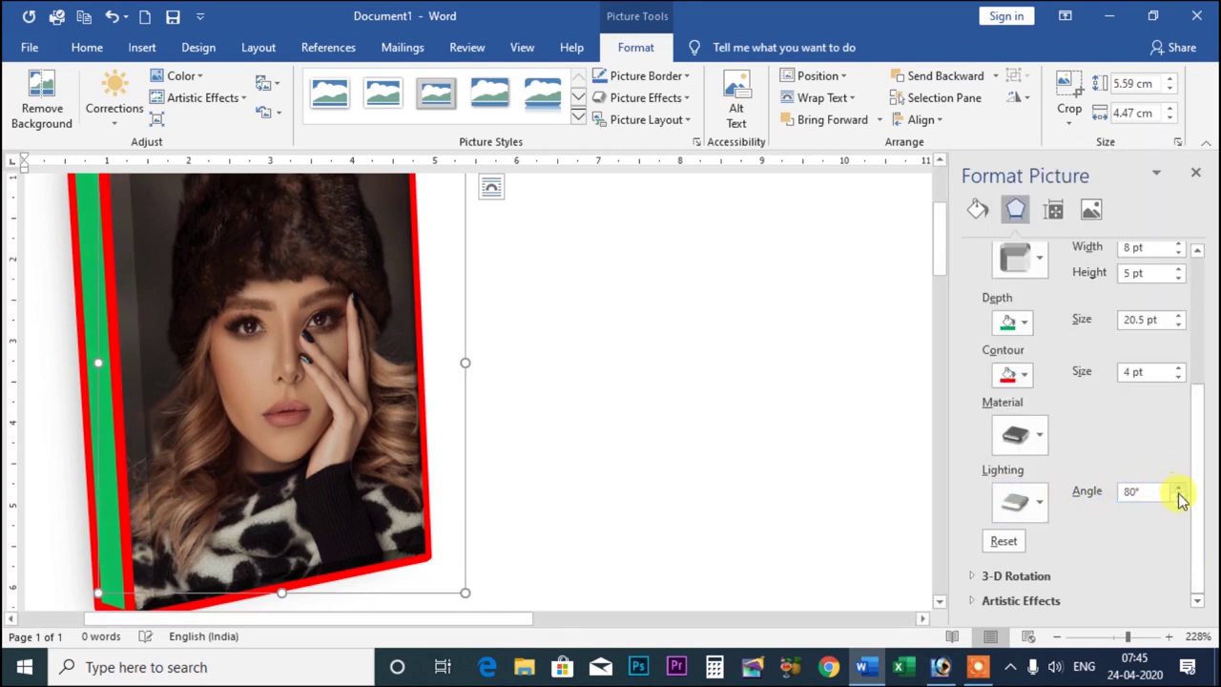
click(1179, 496)
click(1180, 497)
click(1180, 496)
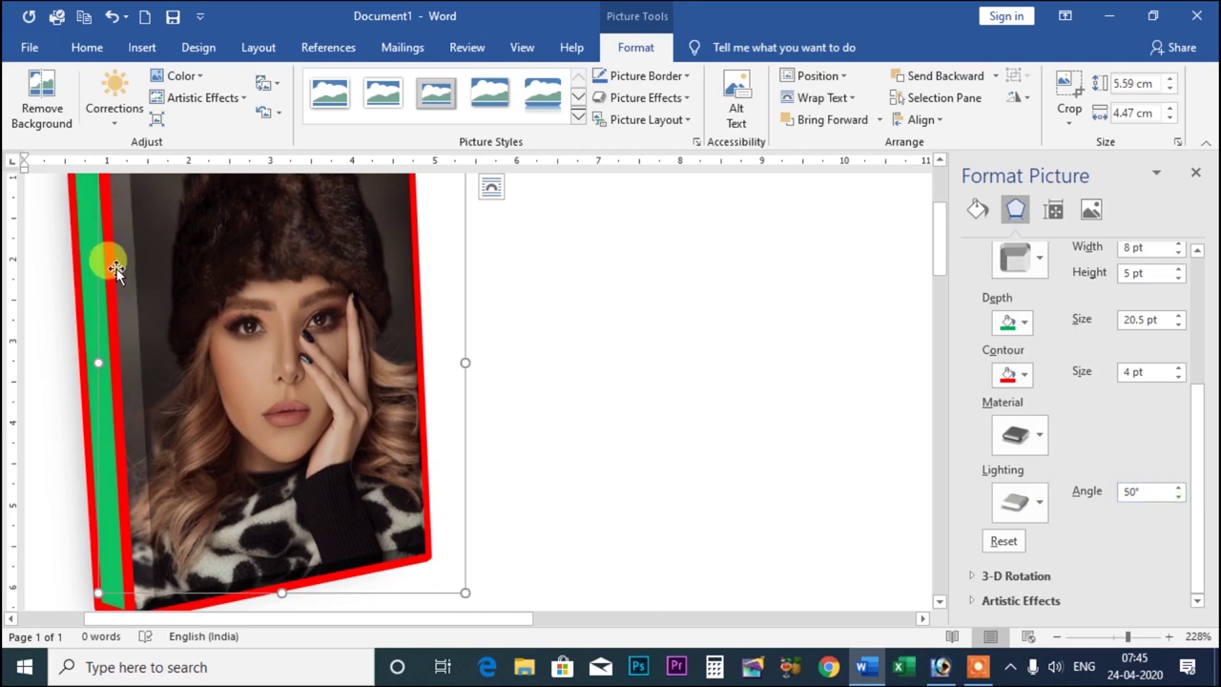
Switch the 3-D frame to a lighter material preset
click(1032, 435)
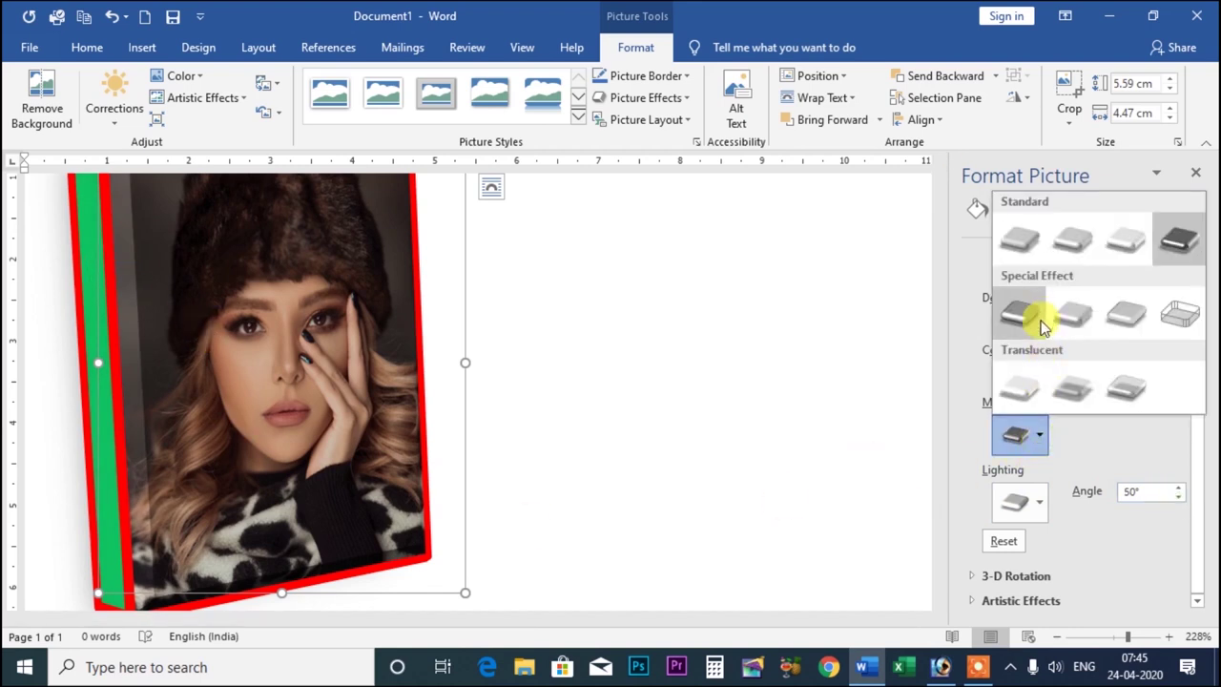
click(917, 446)
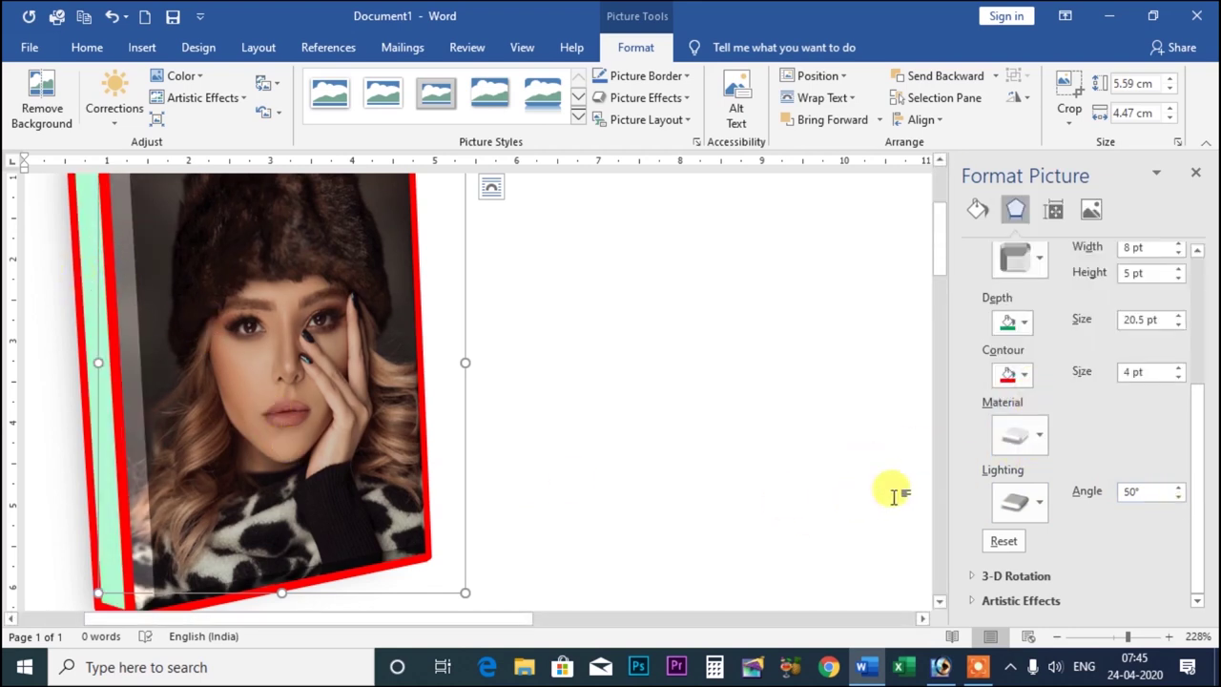
mouse_move(1192, 489)
mouse_down()
mouse_move(1189, 299)
mouse_move(1193, 564)
mouse_up()
Reset the 3-D format to flatten the portrait and open the Picture Effects list
click(1004, 542)
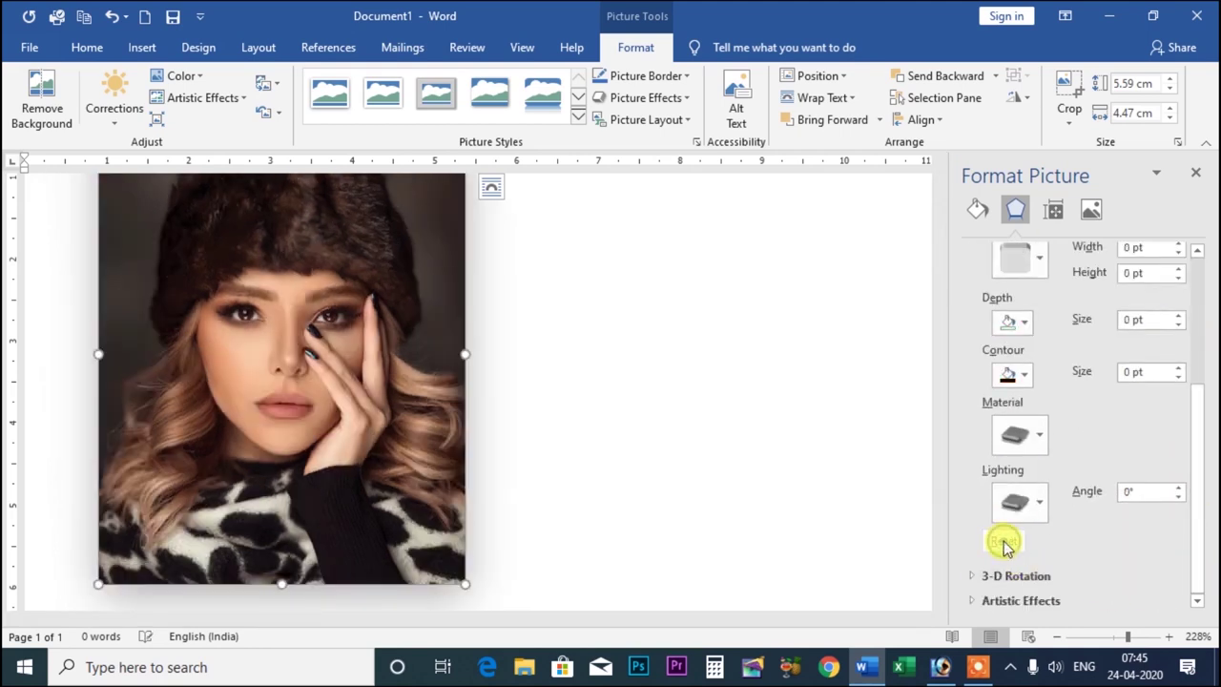
click(681, 97)
mouse_move(652, 133)
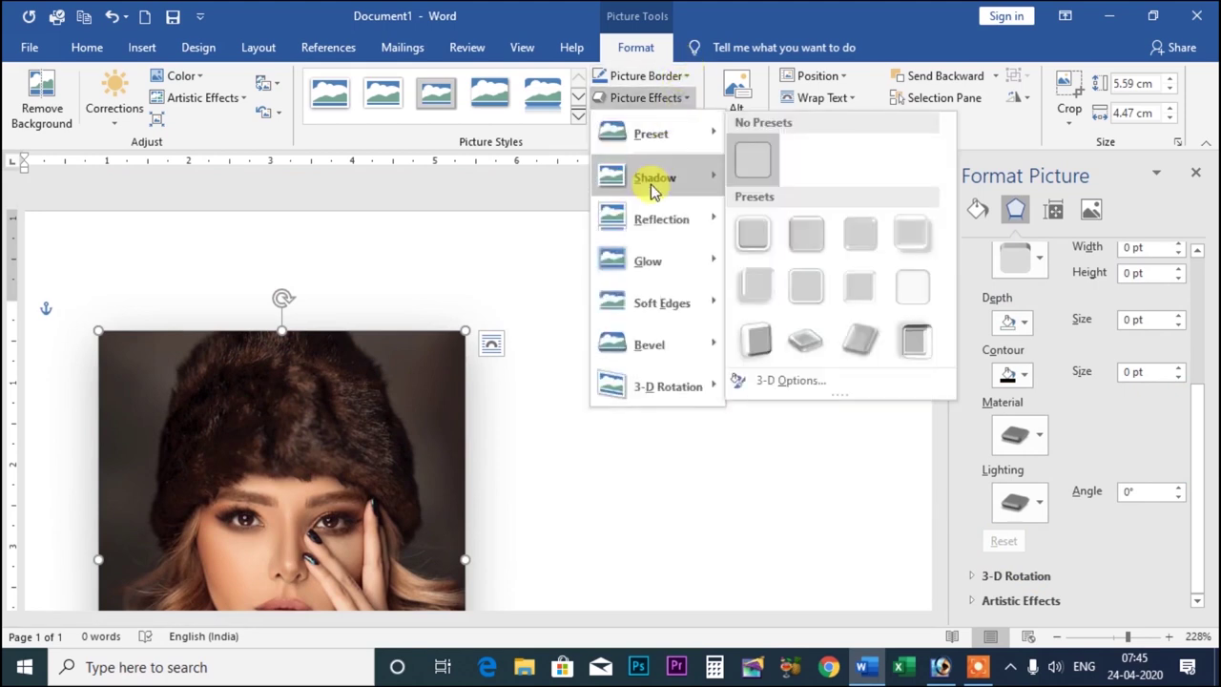
mouse_move(654, 178)
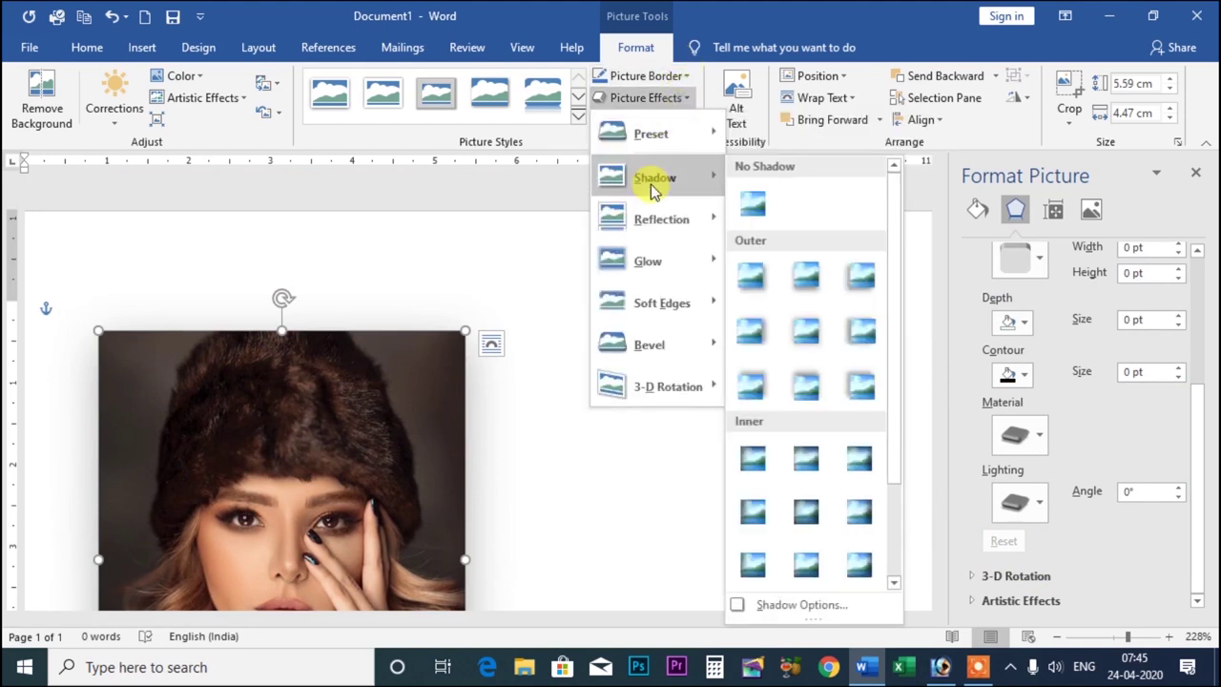
Close the Picture Effects list and the Format Picture pane, zooming to 210%
scroll(544, 439, down, 4)
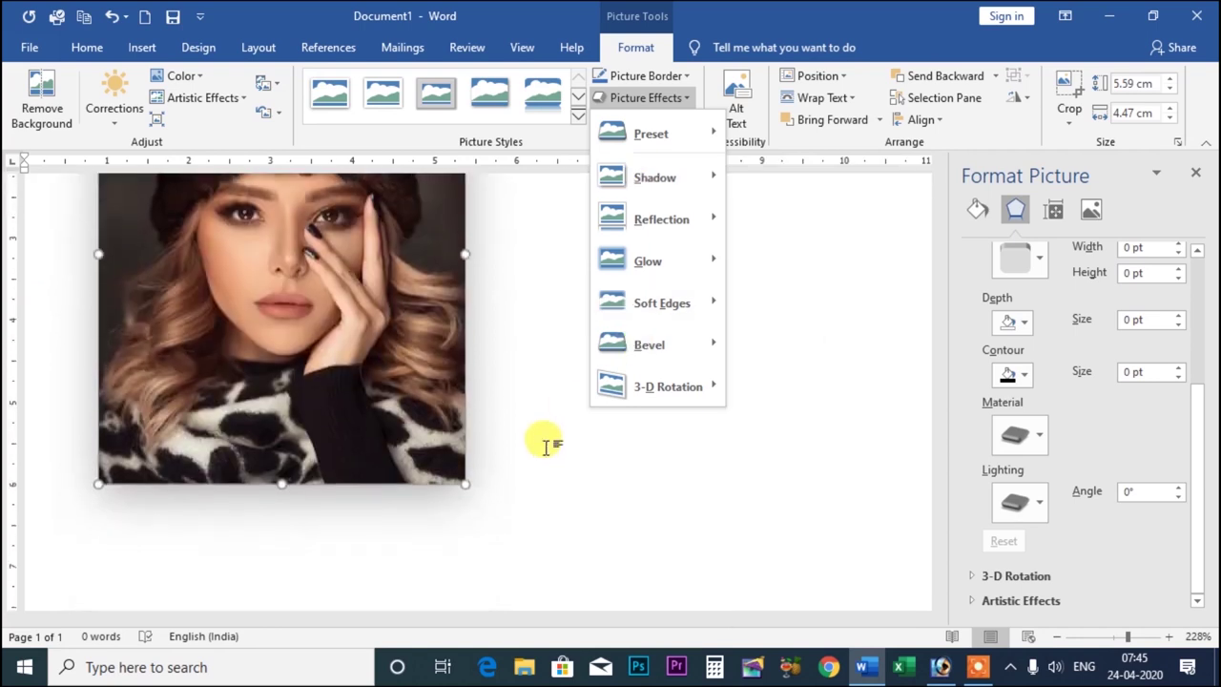
scroll(545, 439, up, 2)
scroll(545, 439, up, 1)
click(837, 572)
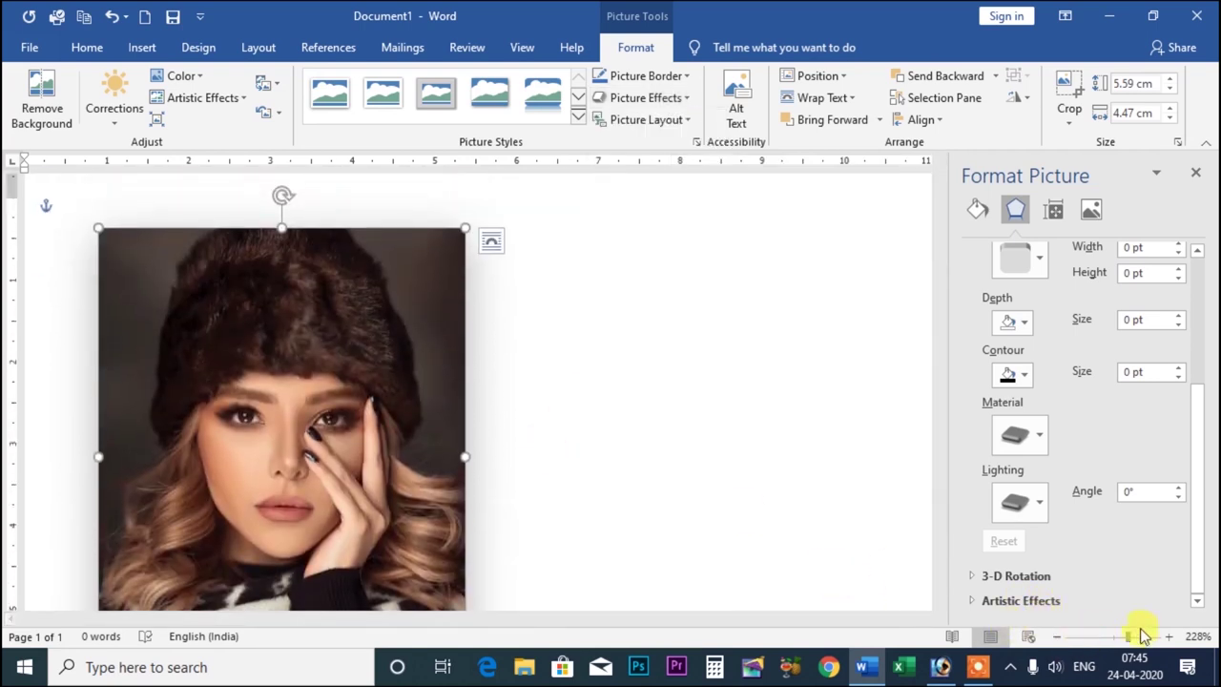
drag(1132, 642, 1127, 636)
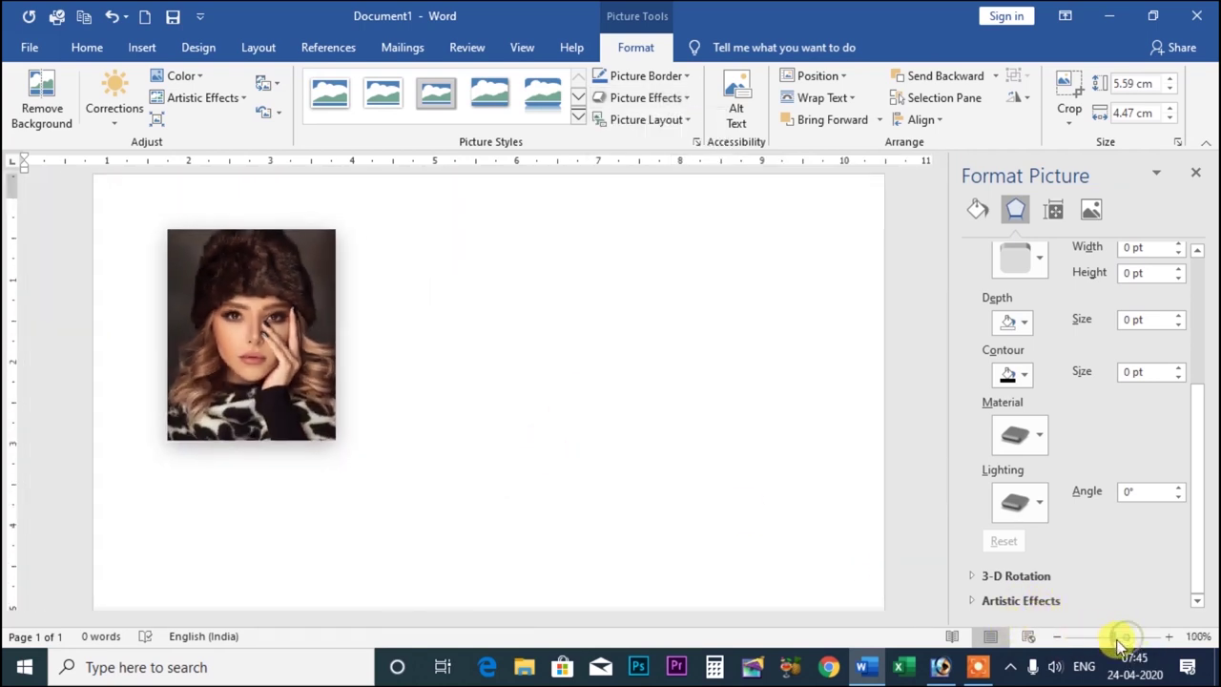
scroll(791, 387, down, 3)
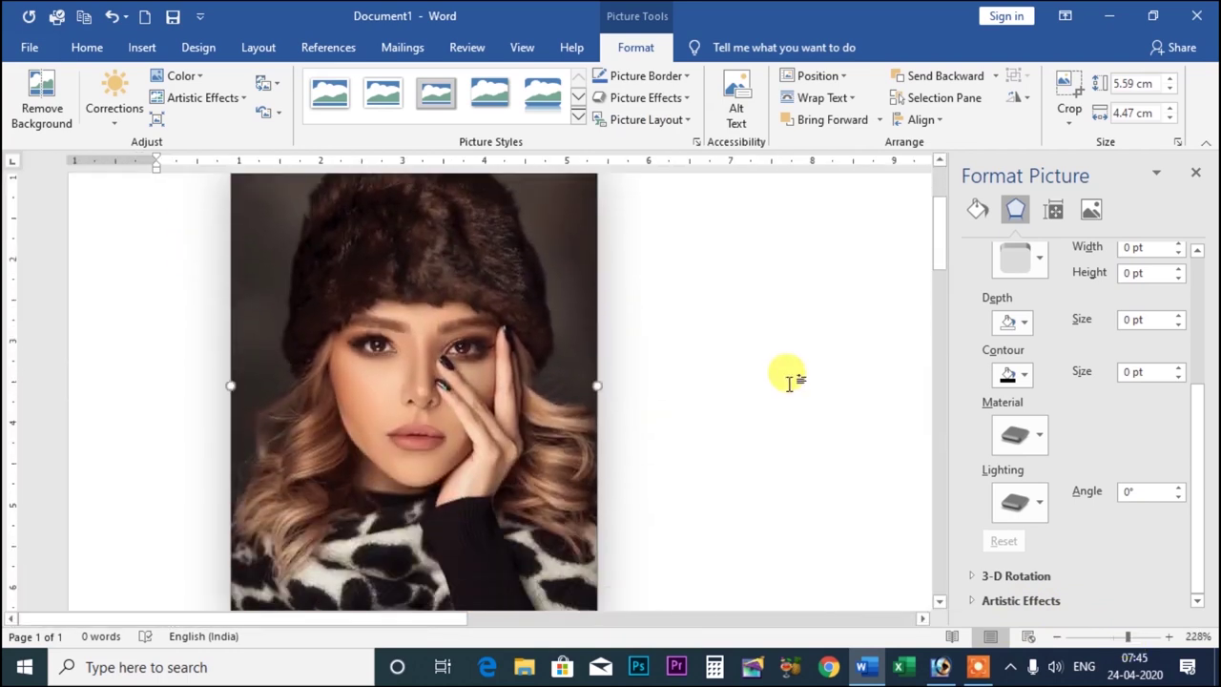
scroll(791, 386, up, 1)
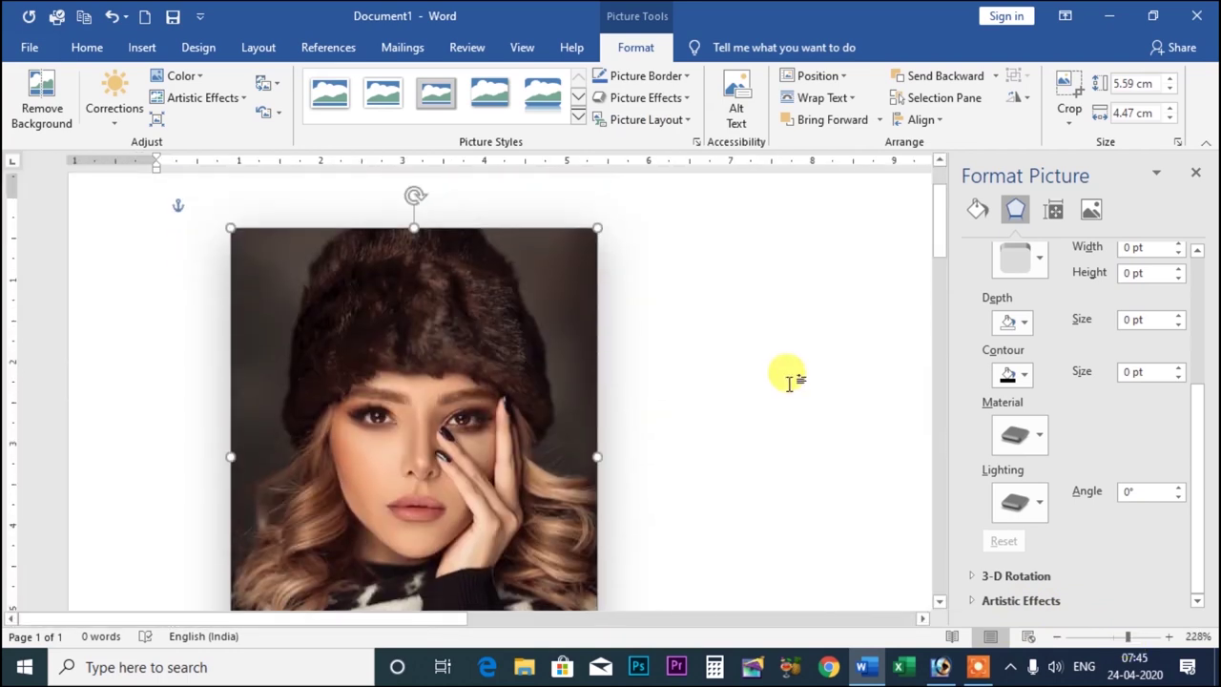
click(1196, 171)
click(1056, 638)
click(1056, 638)
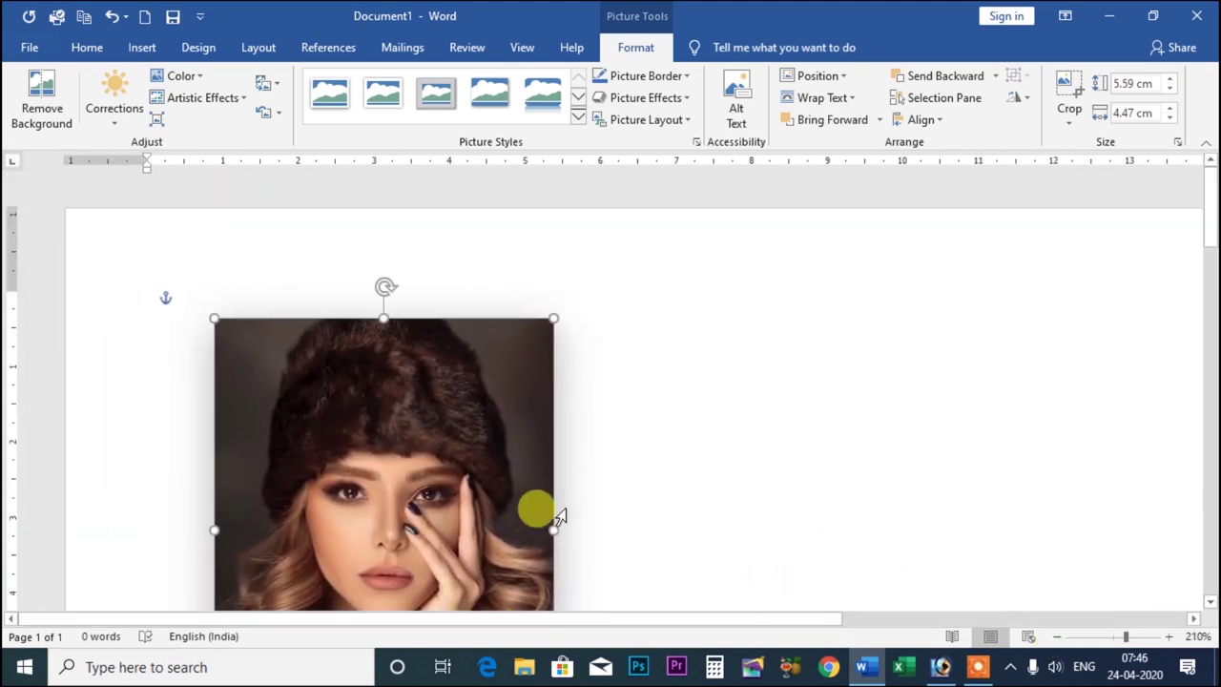
Shrink the portrait to 4.93 × 3.94 cm, align it with the top margin, and zoom to 162%
scroll(542, 510, down, 2)
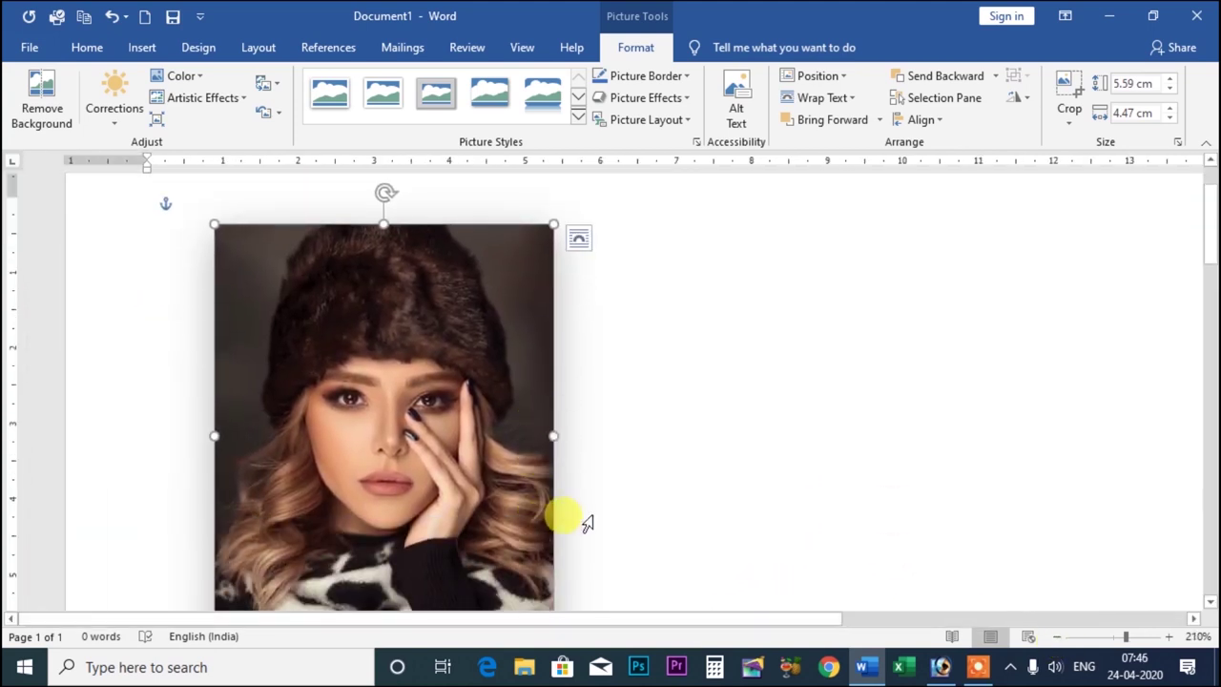
drag(215, 225, 259, 275)
scroll(369, 354, down, 1)
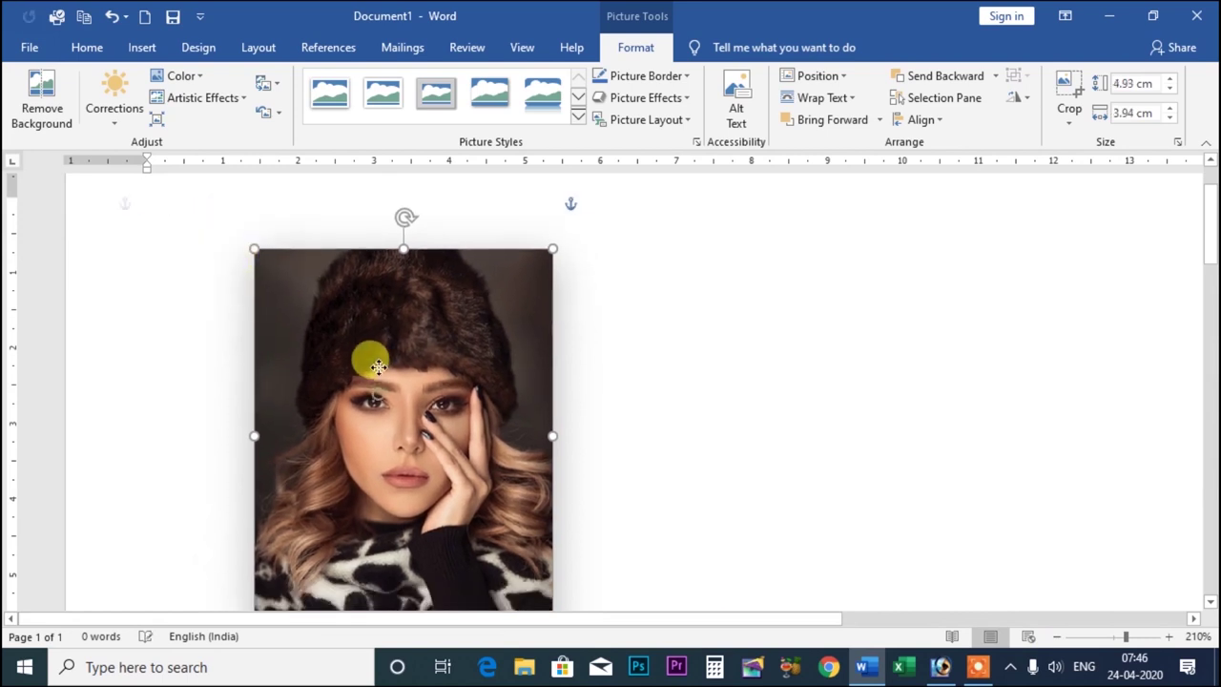
drag(379, 346, 379, 328)
scroll(586, 429, down, 3)
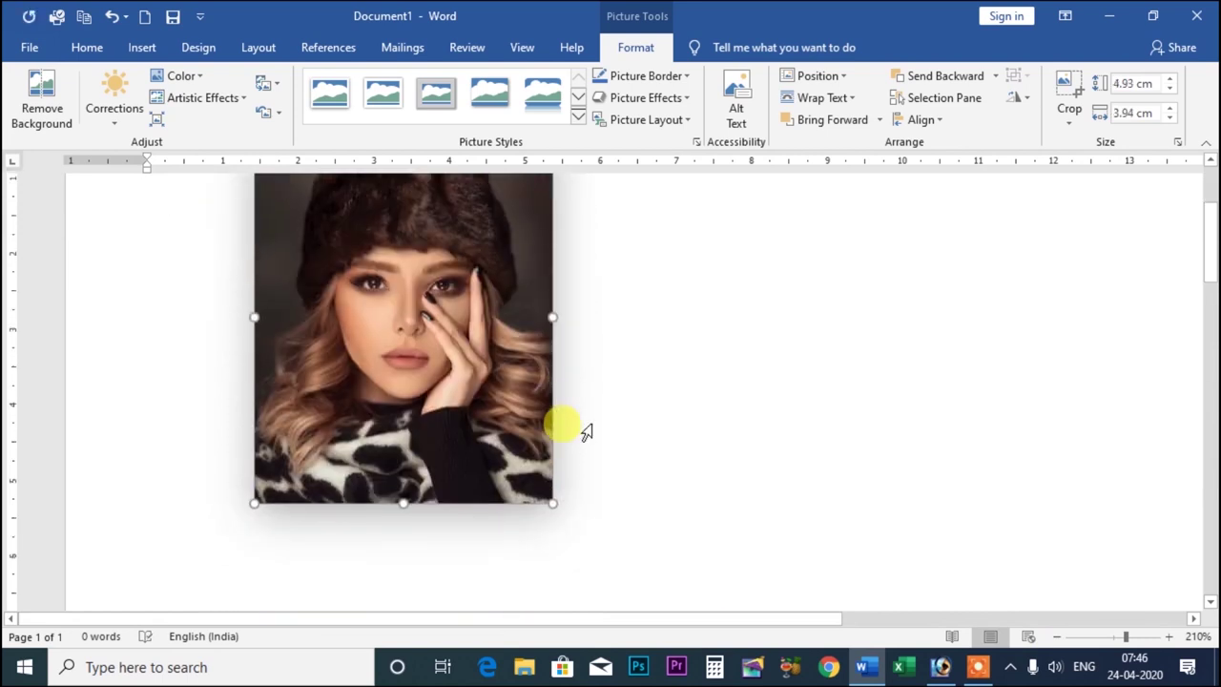
scroll(586, 429, up, 3)
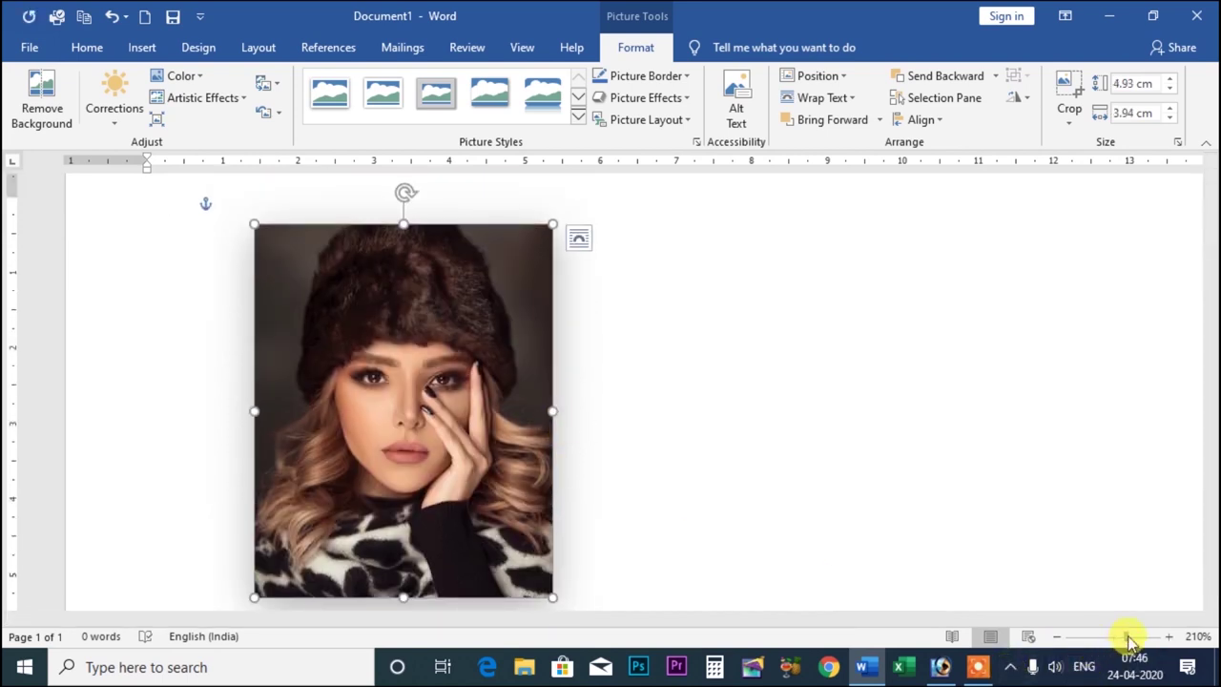
drag(1129, 637, 1120, 636)
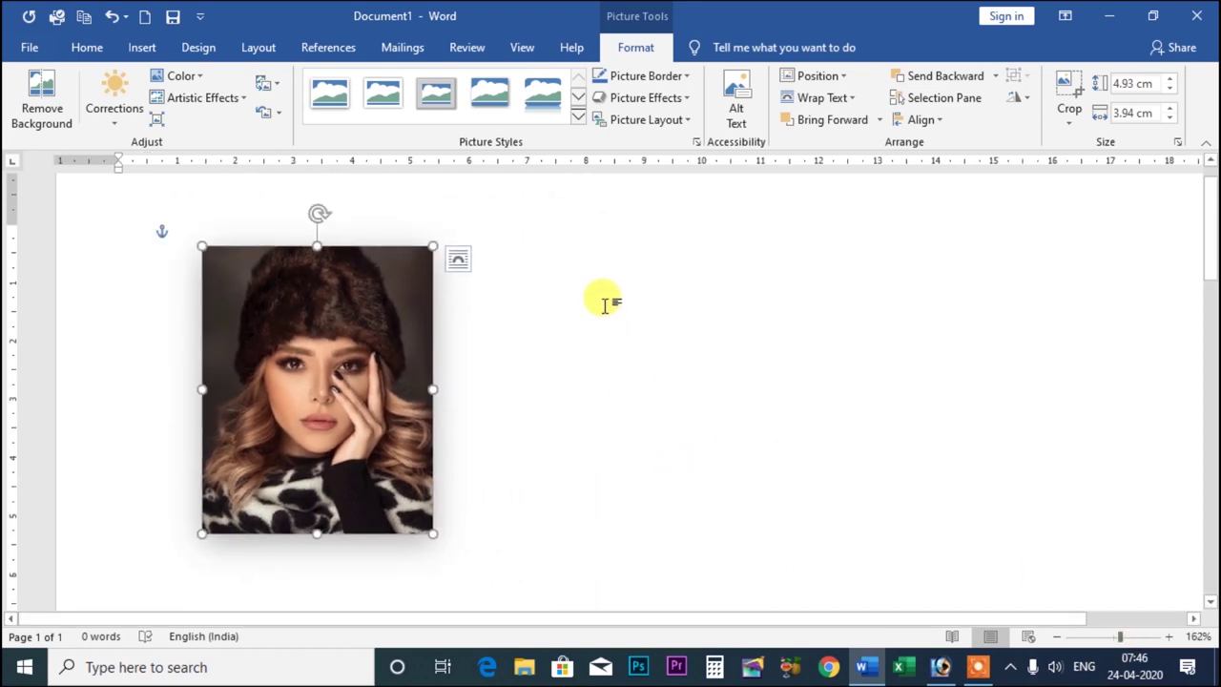
Change the portrait's shadow colour to red in Shadow Options
click(645, 98)
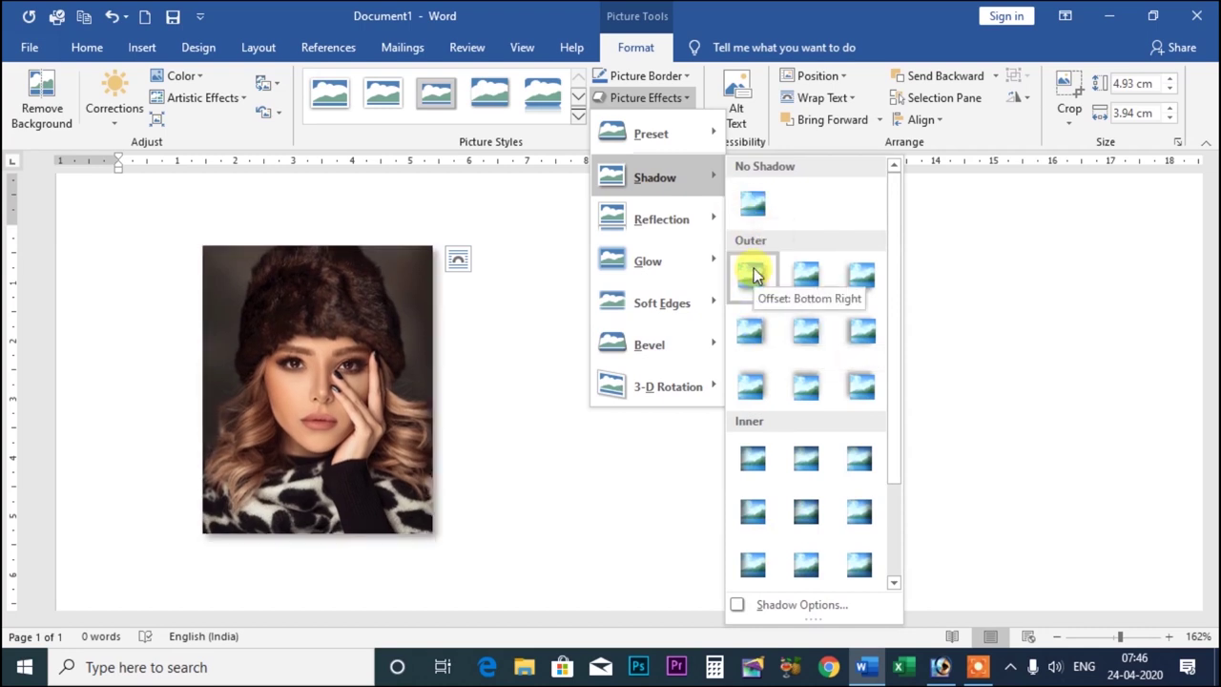
mouse_move(655, 178)
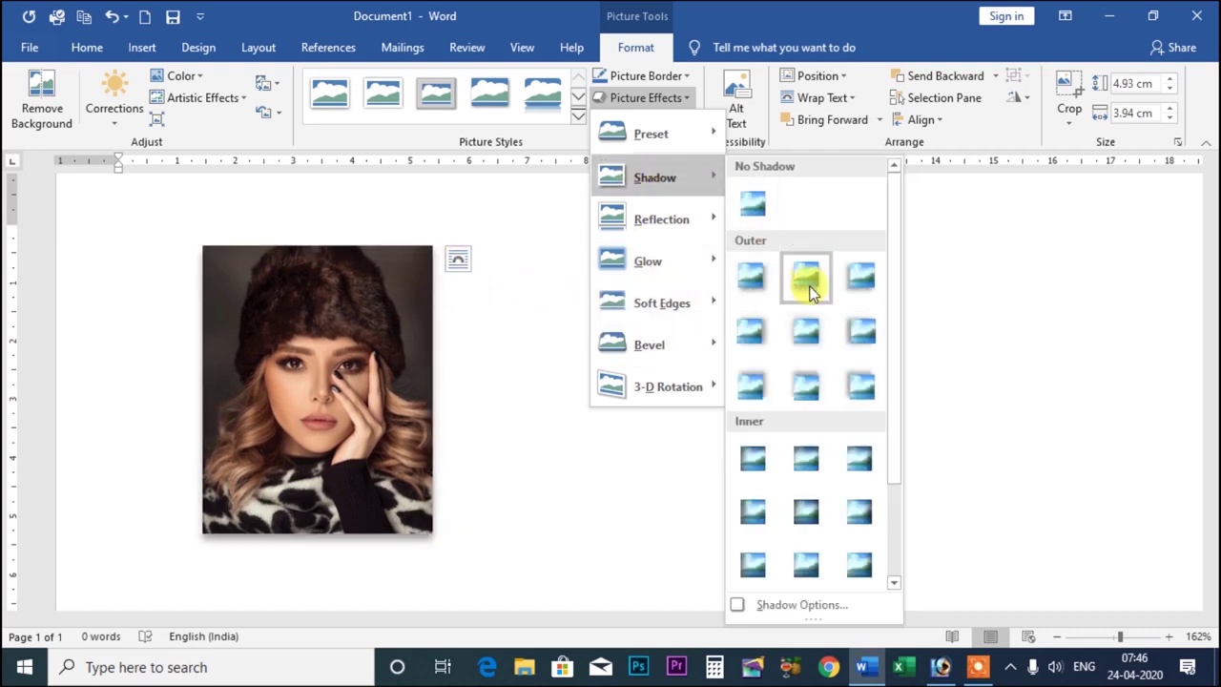
click(788, 606)
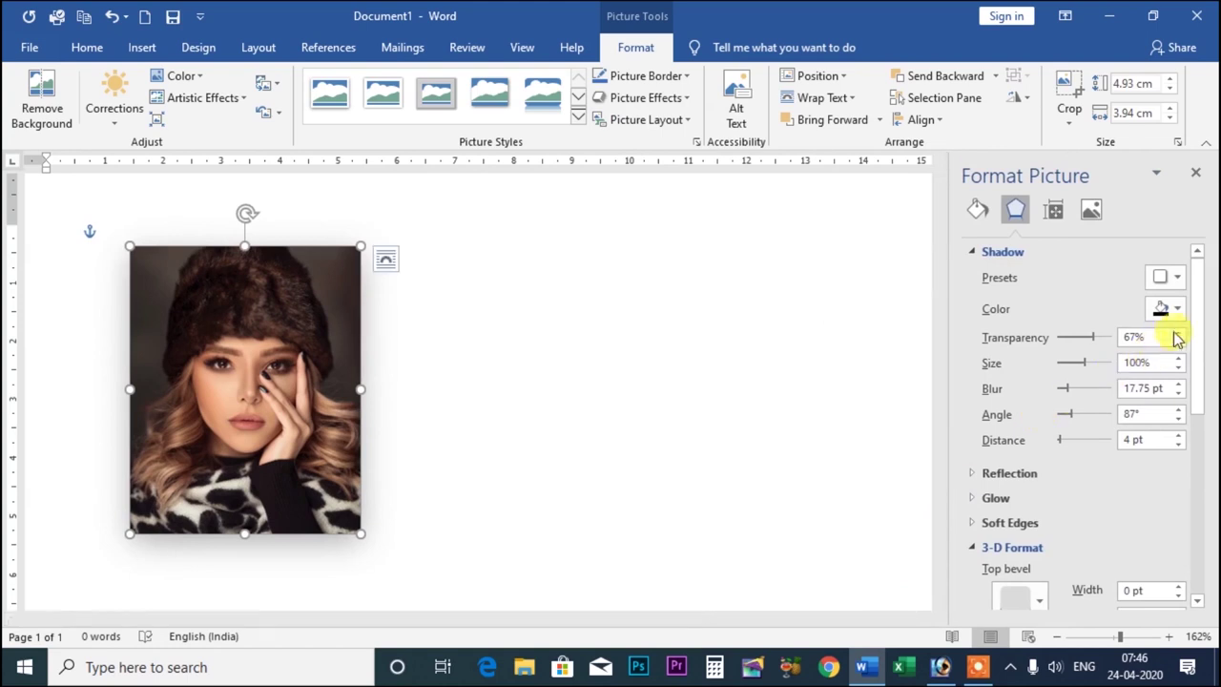
click(1177, 309)
click(1076, 459)
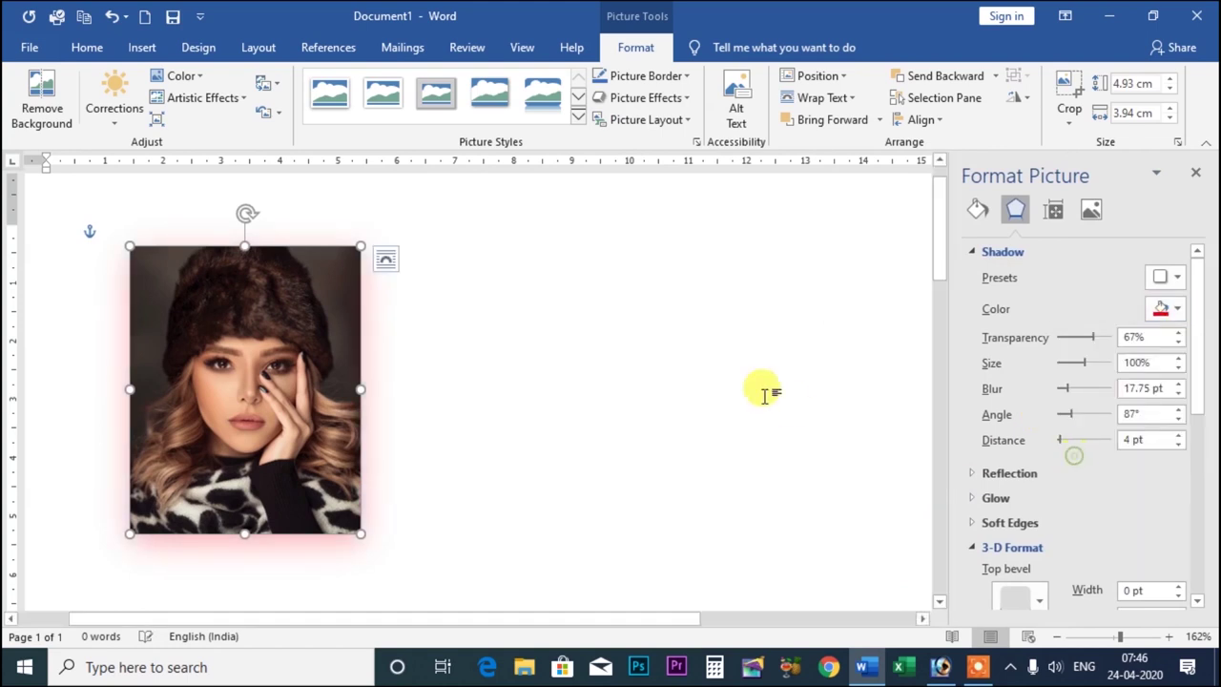
click(1195, 176)
Lower the red shadow's transparency to 0% and deselect the portrait
click(646, 97)
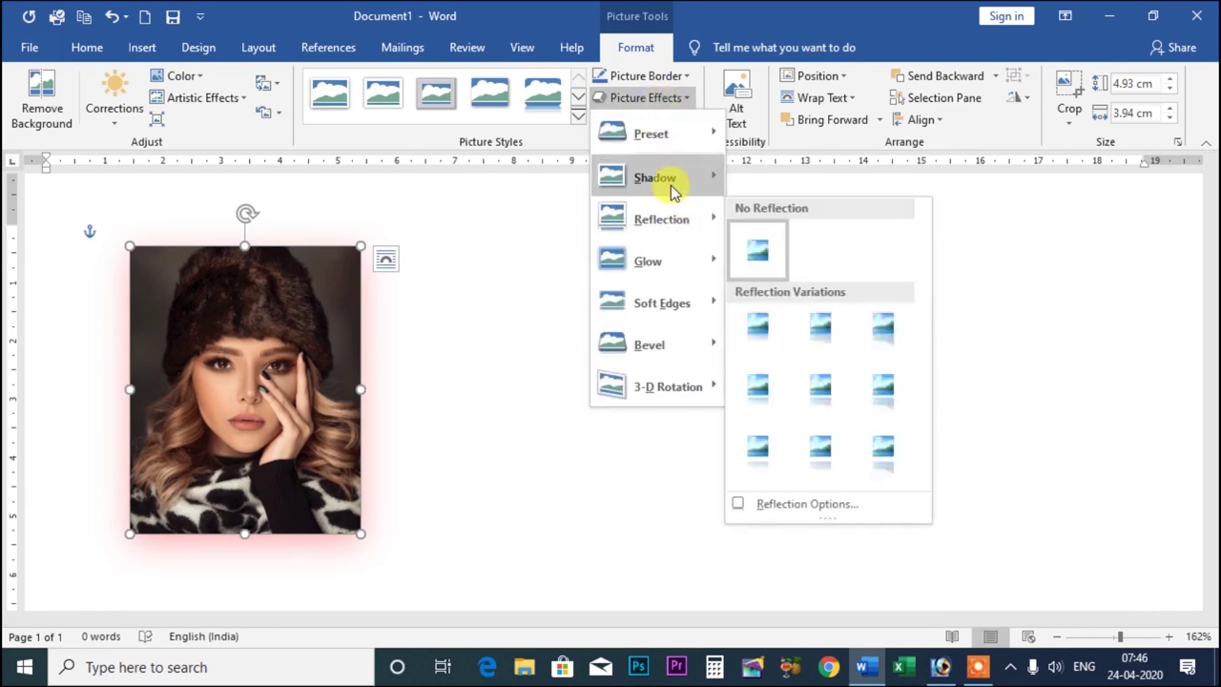
mouse_move(654, 177)
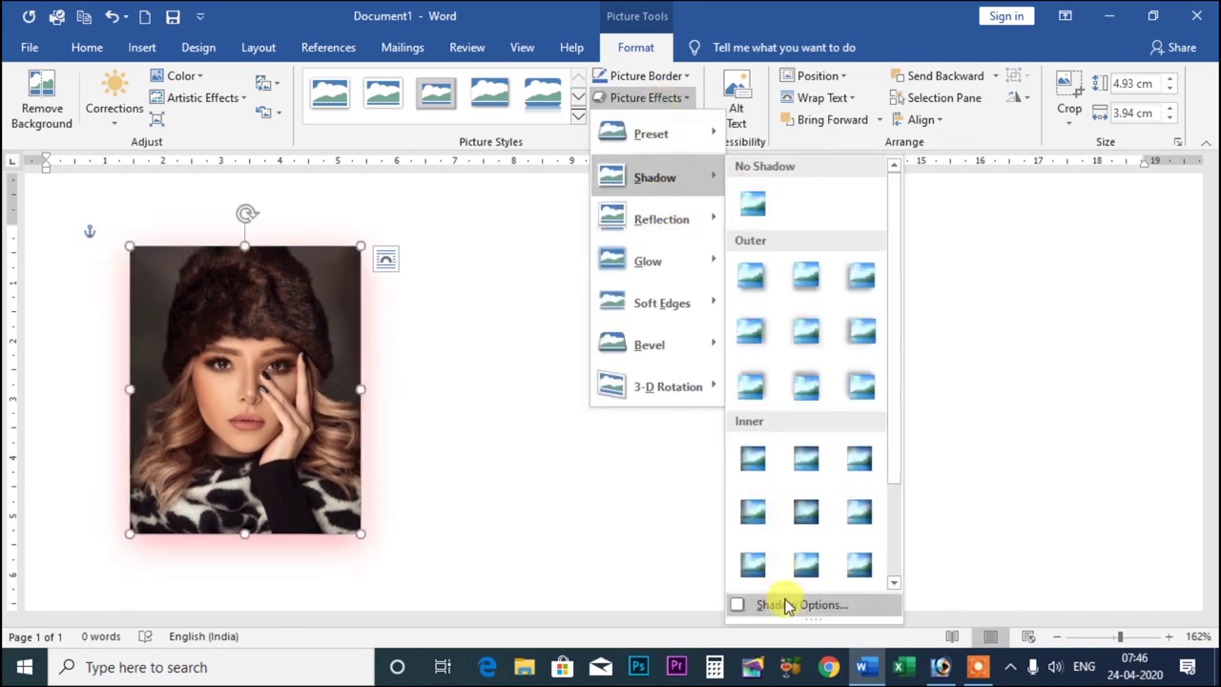
click(788, 605)
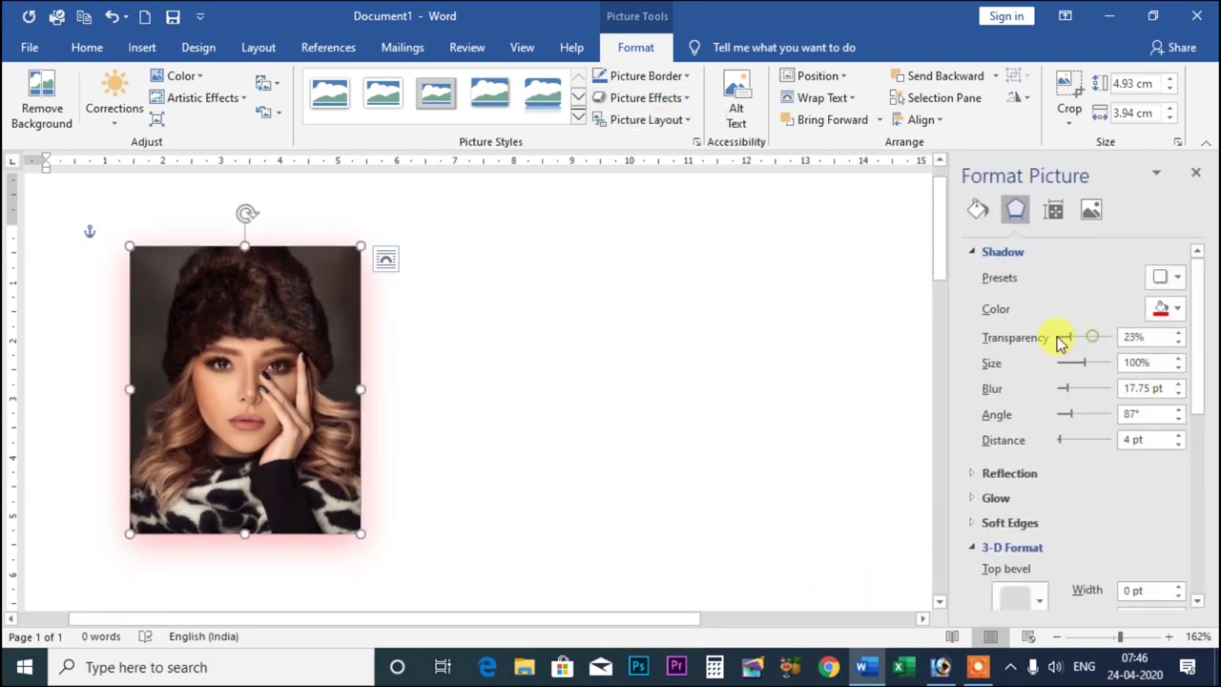
drag(1061, 342, 1049, 341)
click(730, 320)
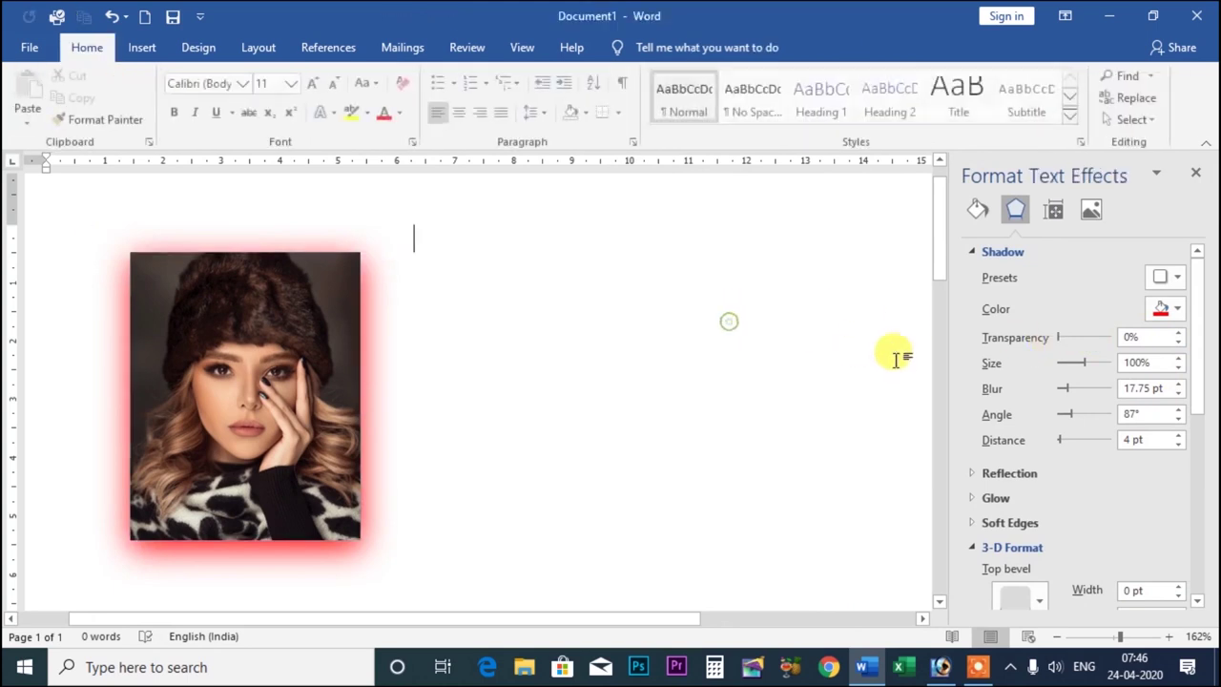
click(1195, 170)
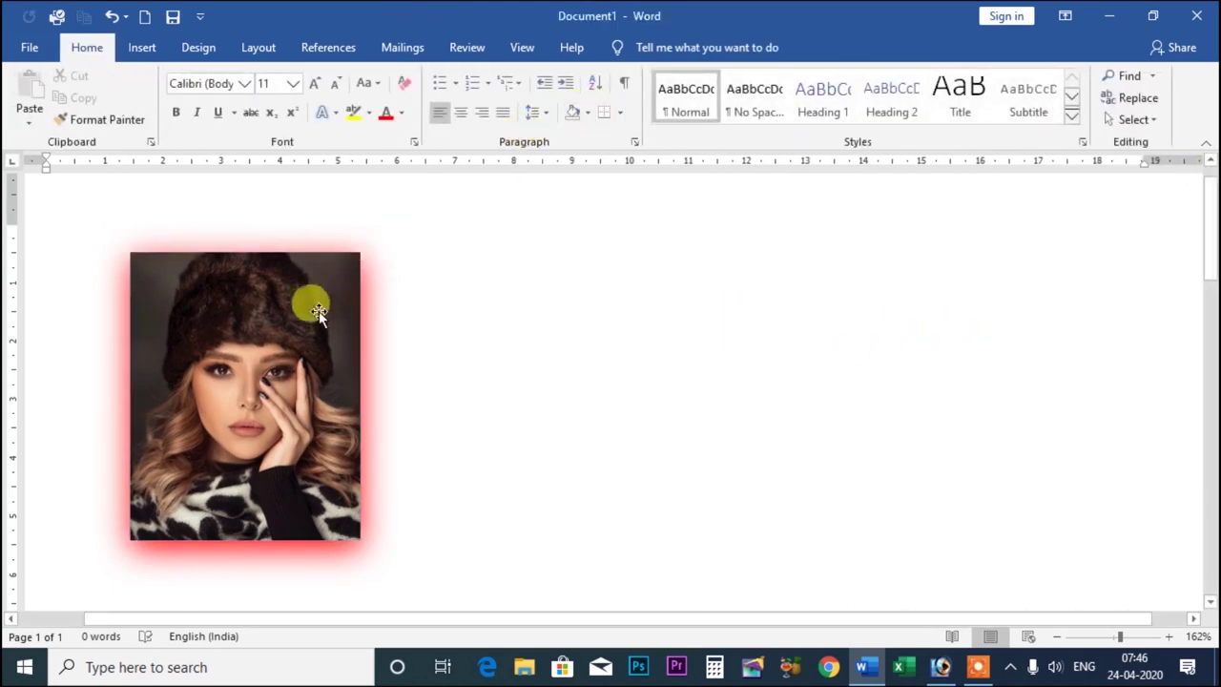
Select the portrait and open its Shadow Options in the Format Picture pane
click(314, 309)
click(623, 57)
click(647, 97)
mouse_move(655, 177)
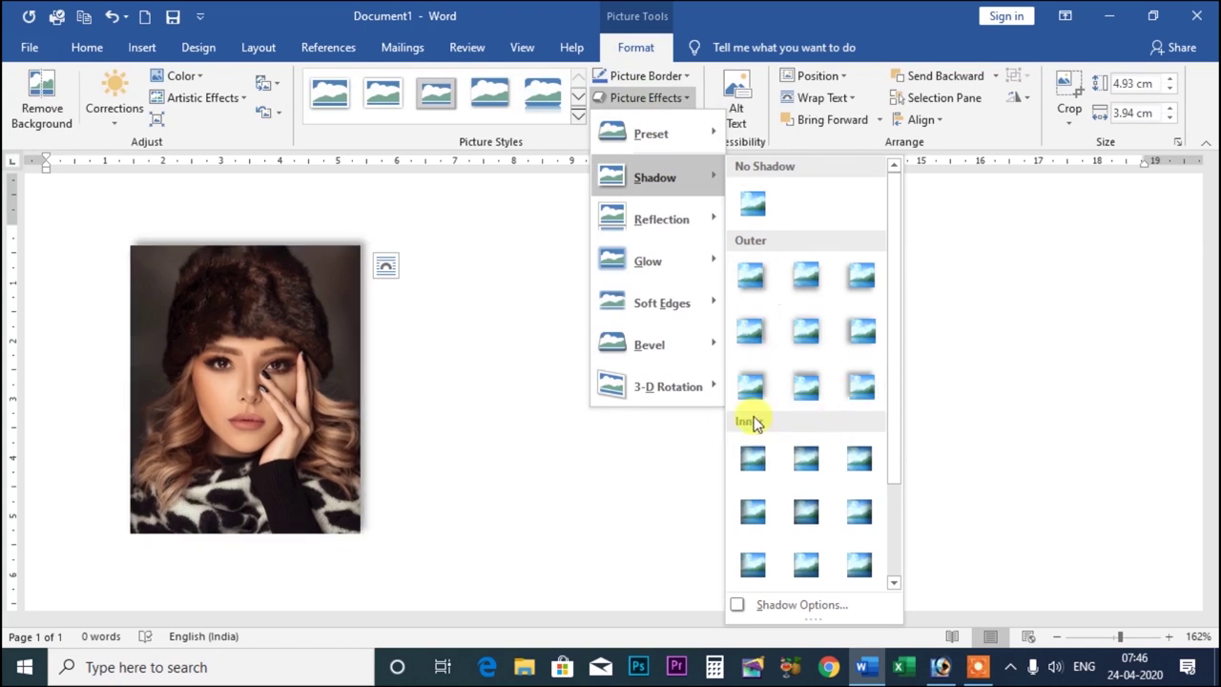
click(804, 606)
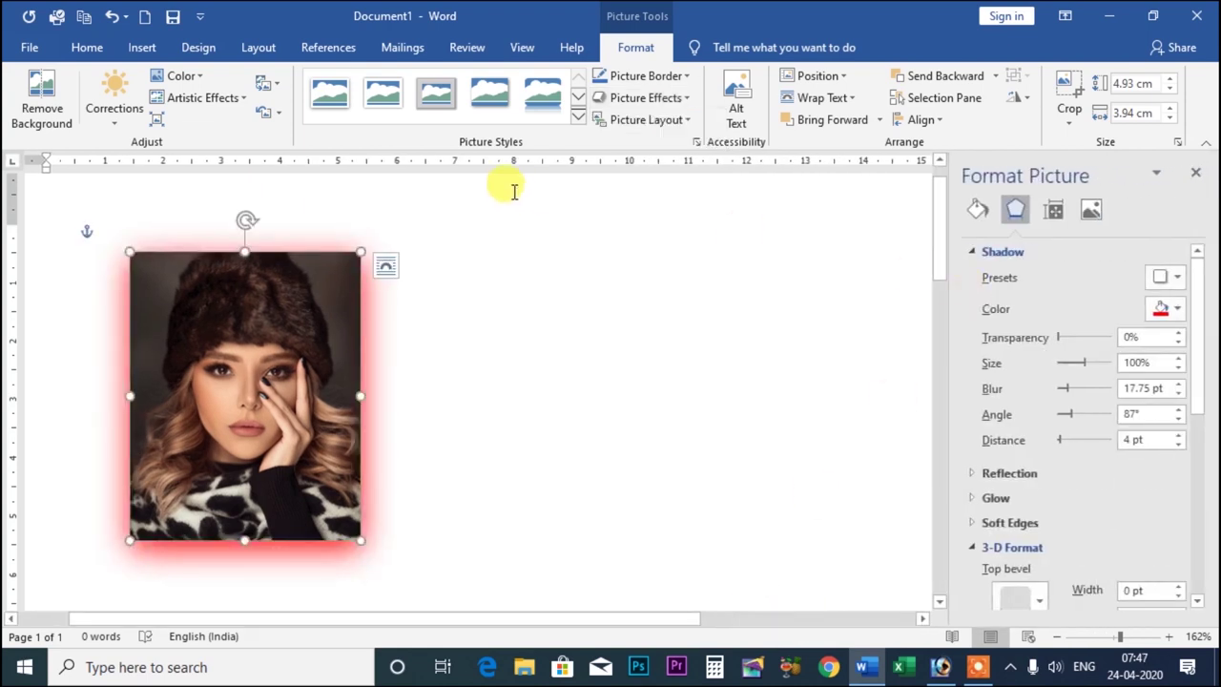
click(1196, 171)
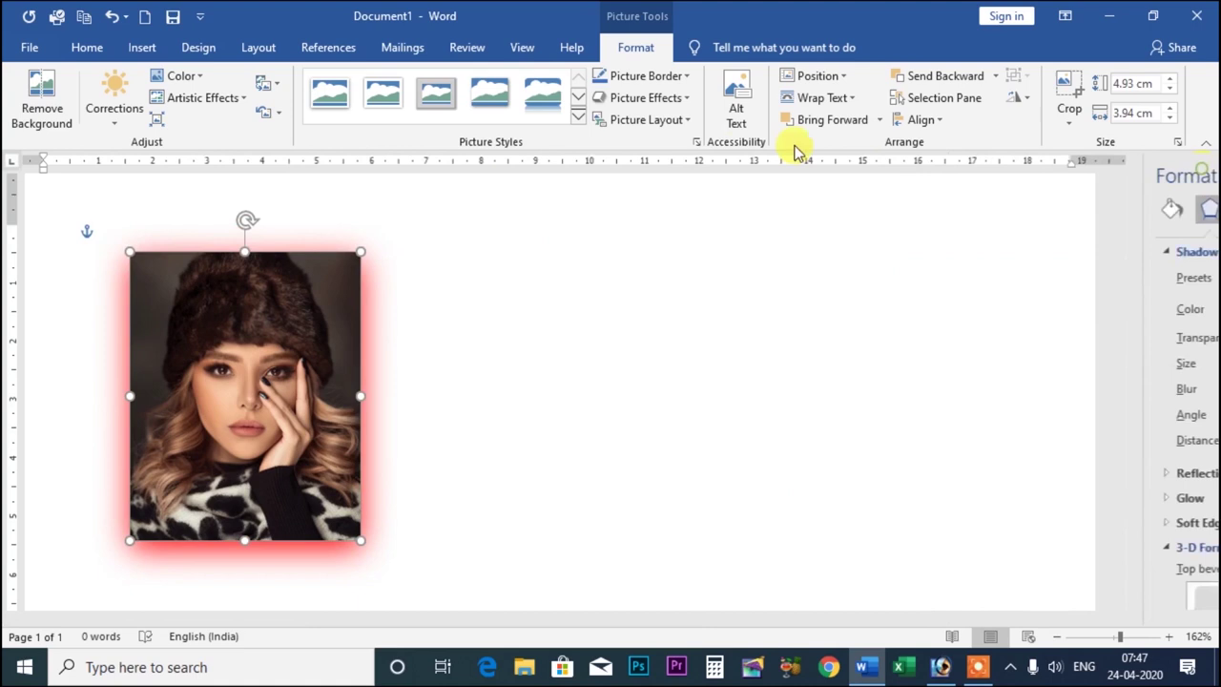
click(649, 97)
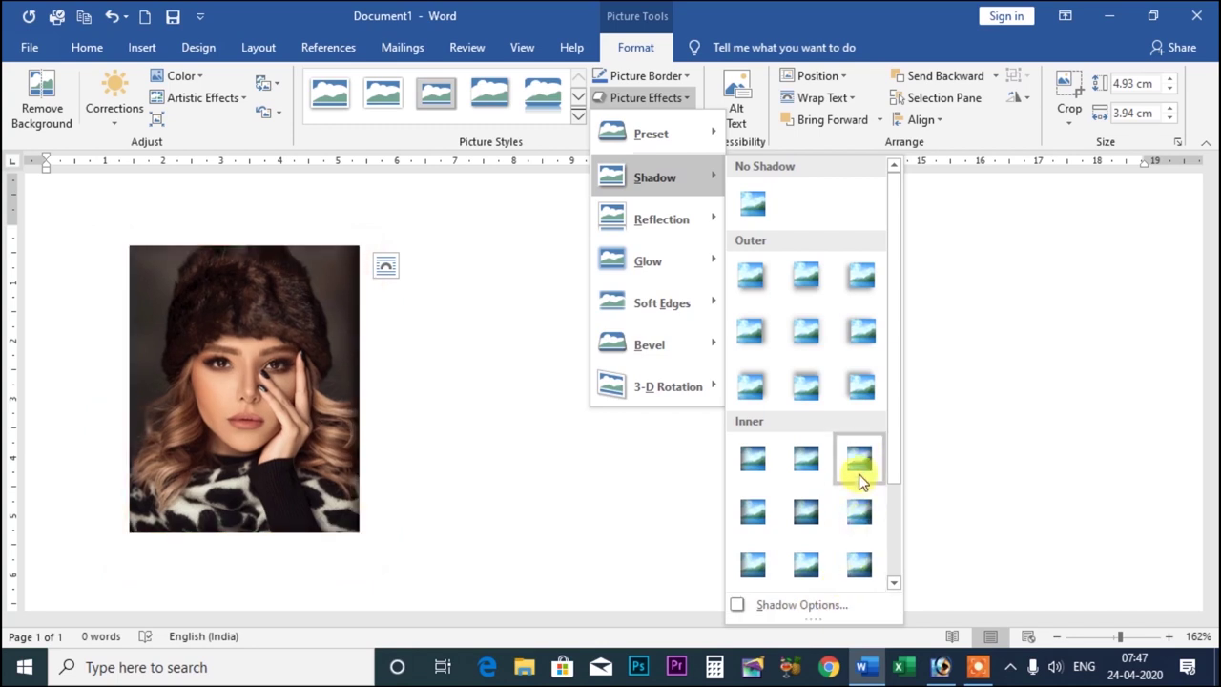
click(801, 610)
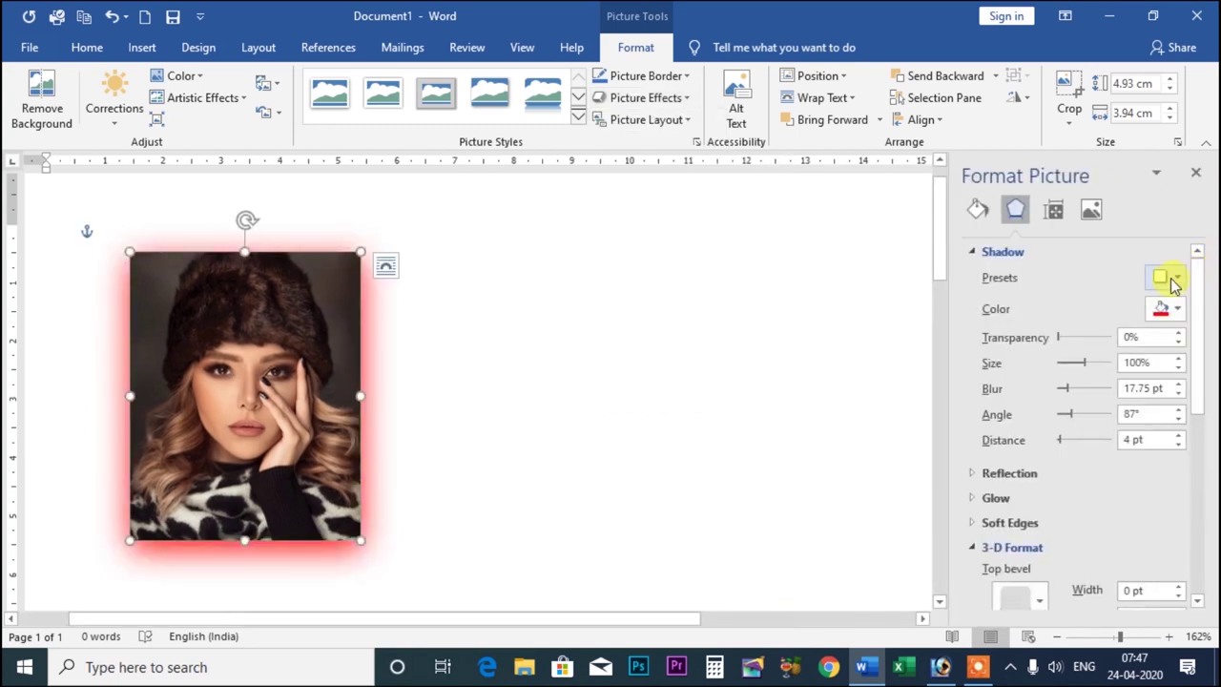
Apply a Perspective shadow preset, colour it red, and lower transparency to 36%
click(1174, 278)
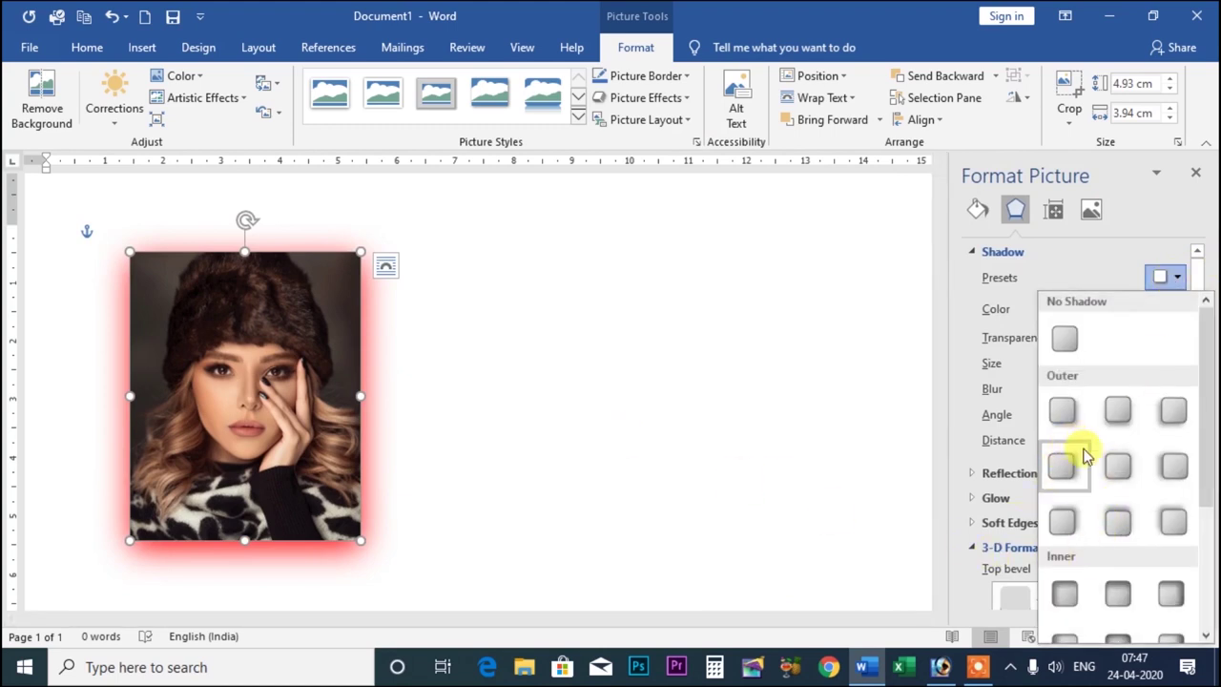
scroll(1084, 457, down, 2)
click(1072, 616)
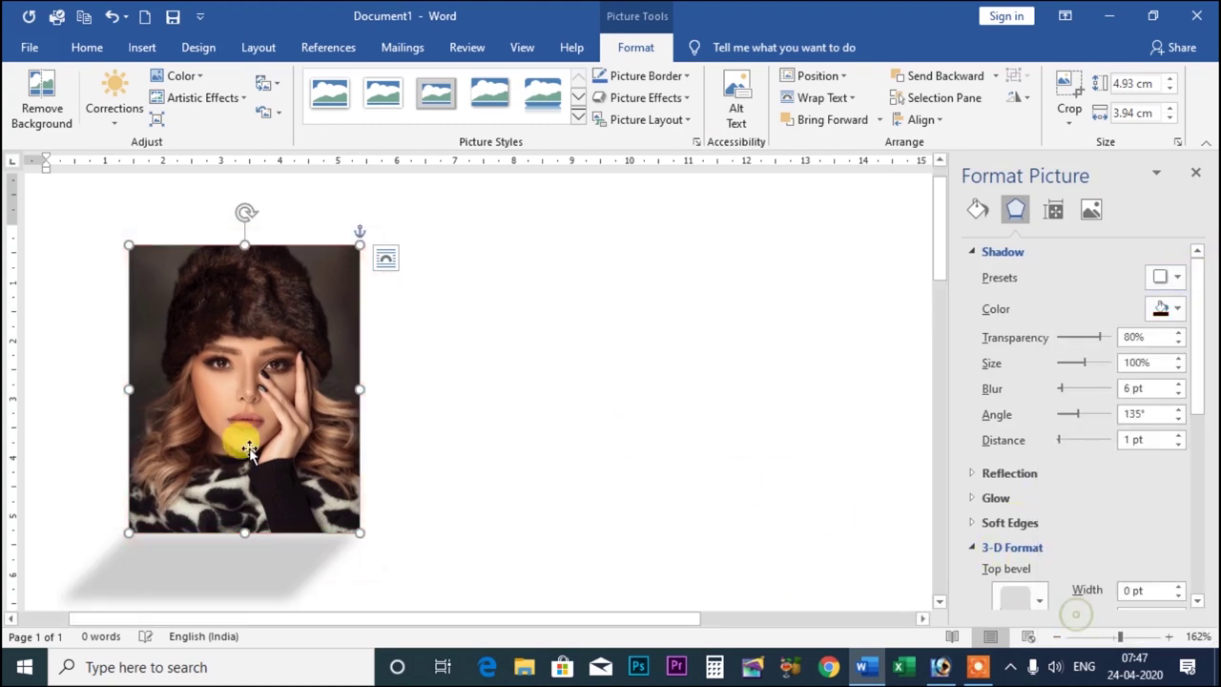
click(1177, 311)
click(1075, 459)
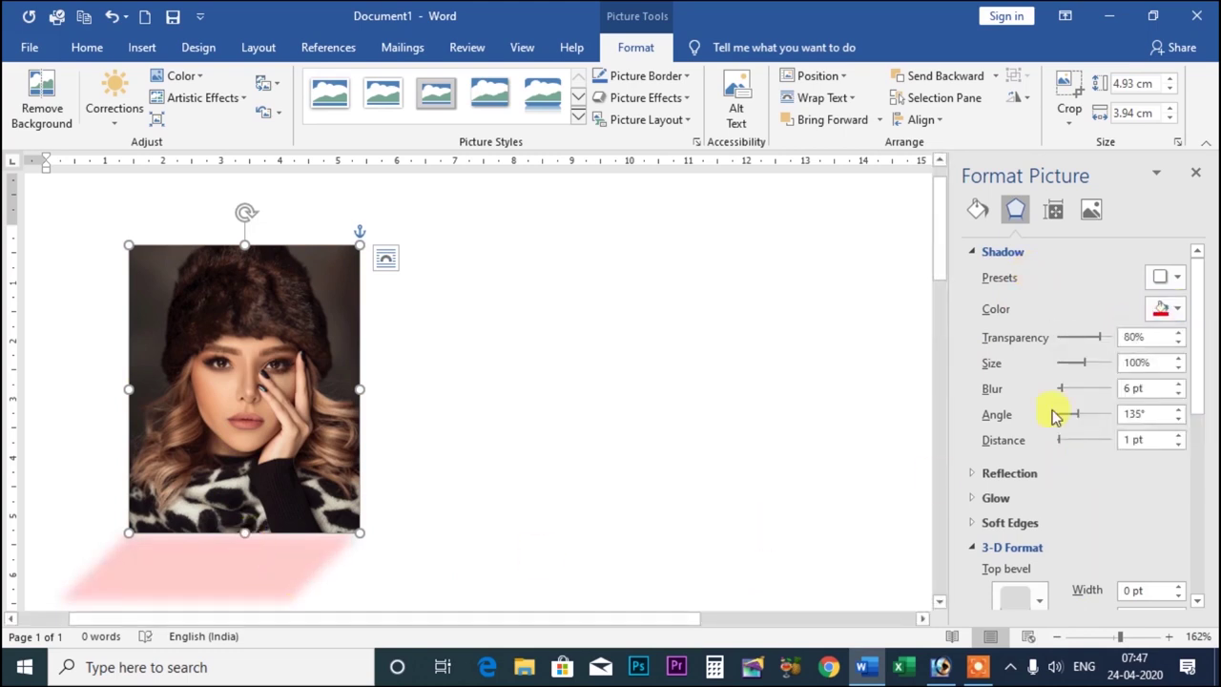
mouse_move(1098, 336)
mouse_down()
mouse_move(1021, 344)
mouse_move(1079, 344)
mouse_up()
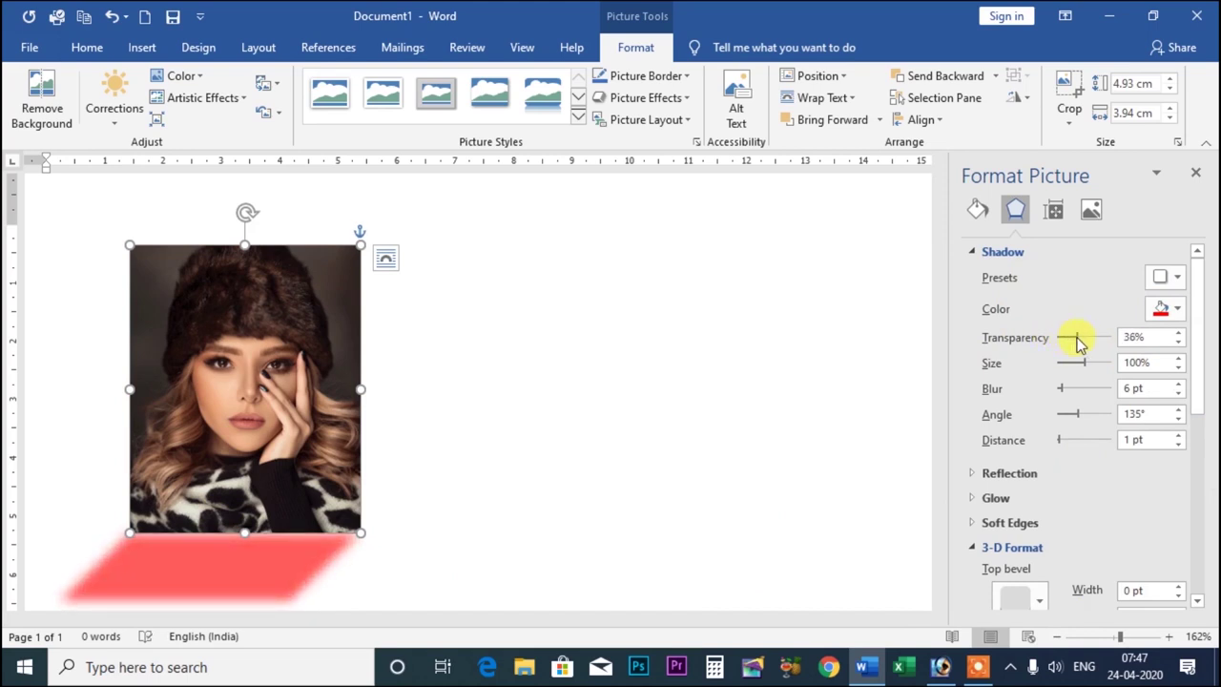
click(1173, 311)
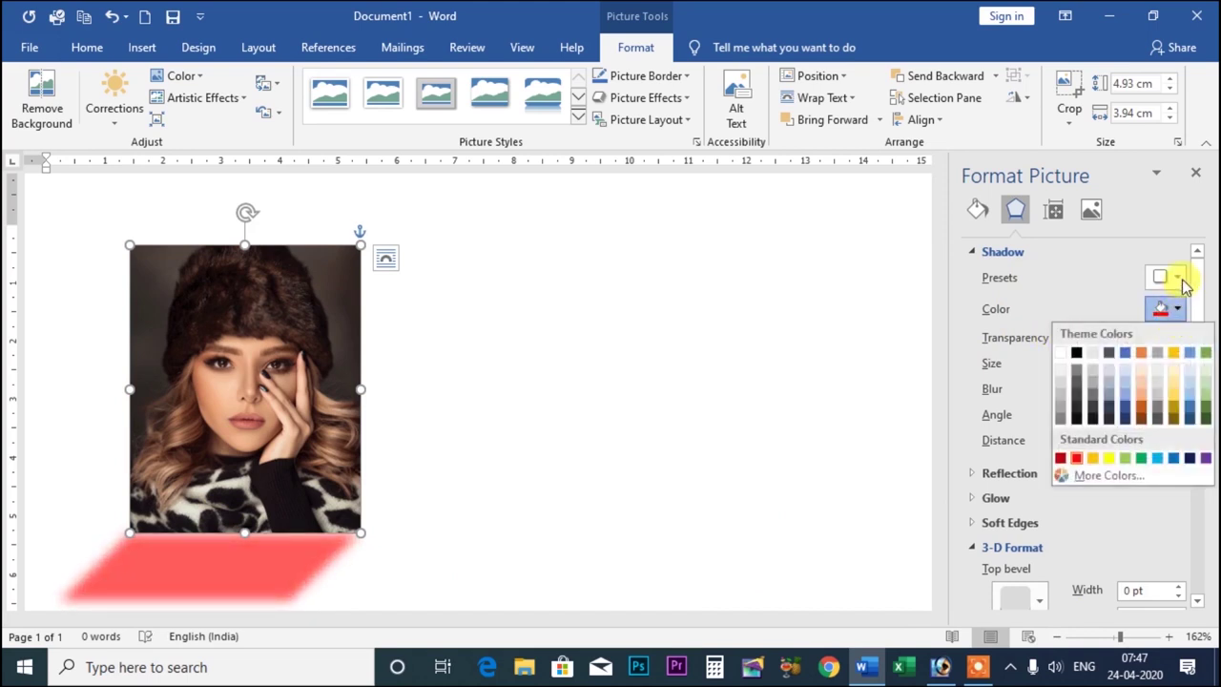
Replace the red shadow with a light-green Perspective shadow at 19% transparency
click(1182, 277)
scroll(1169, 477, down, 3)
click(1120, 608)
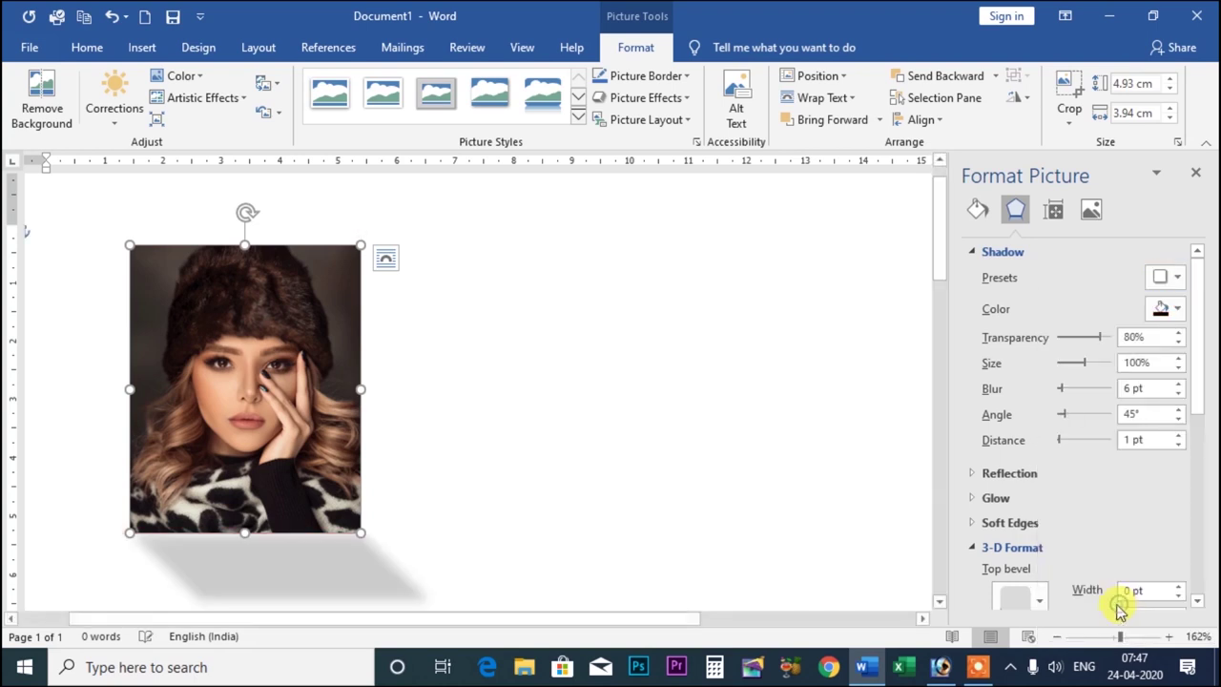
click(1177, 310)
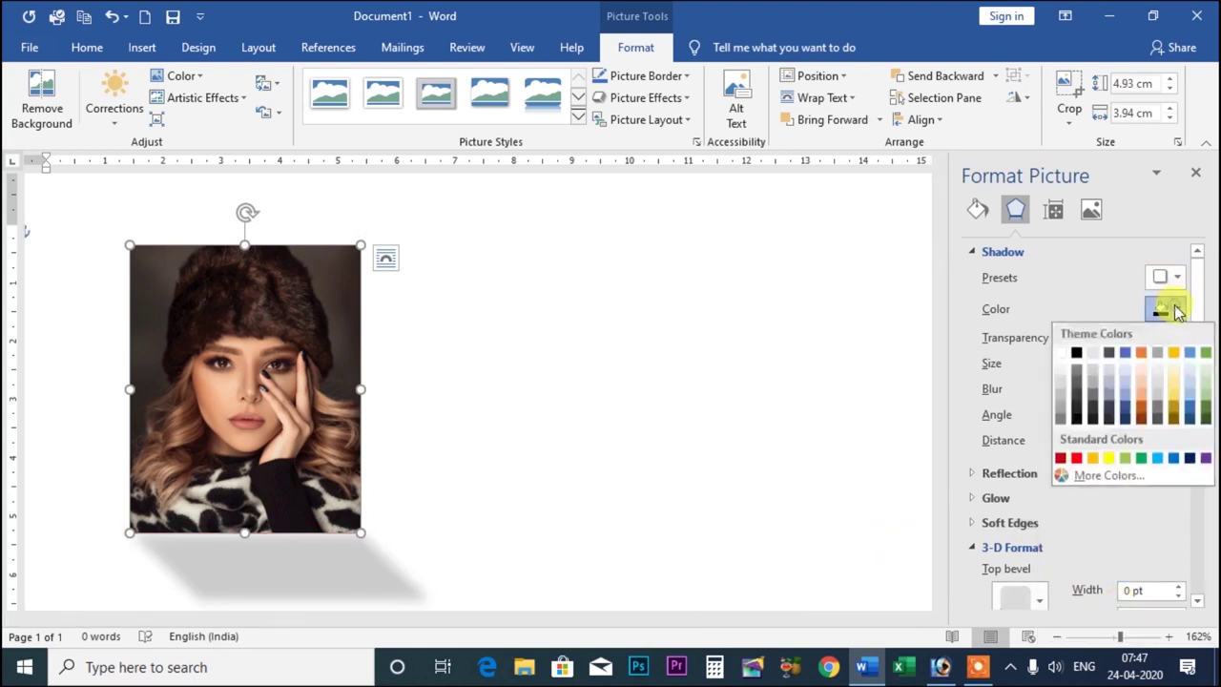
click(1125, 459)
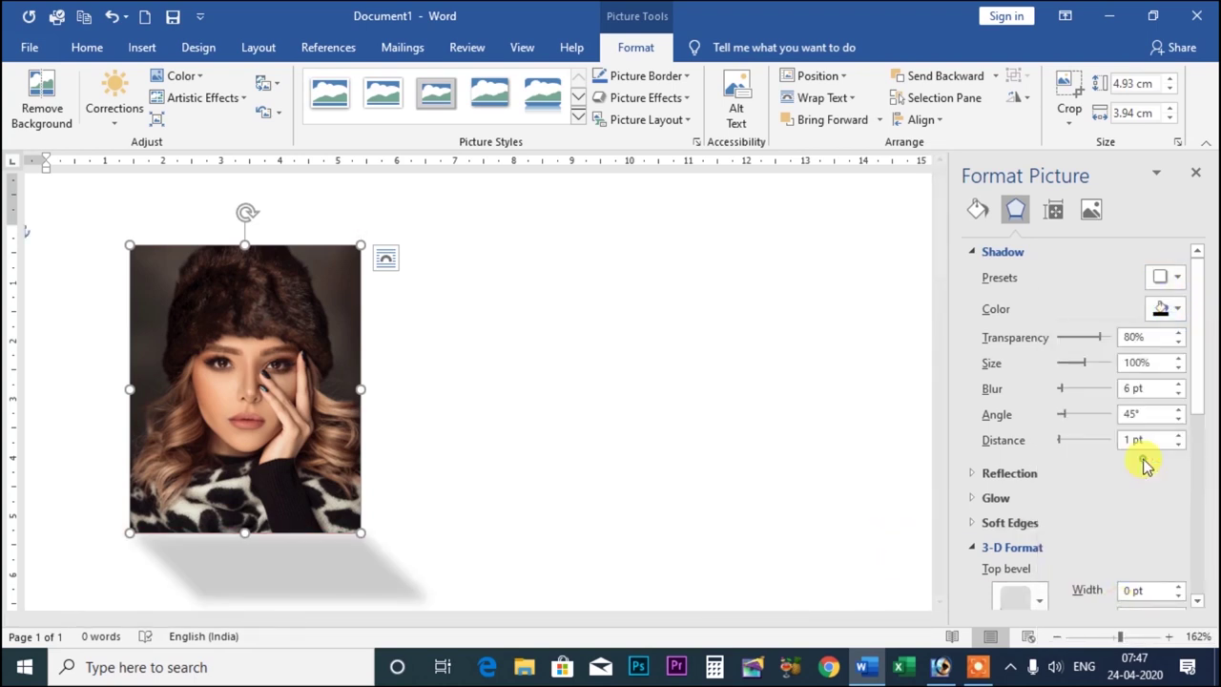
mouse_move(1070, 346)
mouse_down()
mouse_move(1060, 365)
mouse_move(1084, 366)
mouse_move(1068, 391)
mouse_move(1082, 417)
mouse_move(1065, 423)
mouse_move(1069, 442)
mouse_up()
Apply the Offset: Left shadow preset in red with a wide, heavy blur
click(1179, 277)
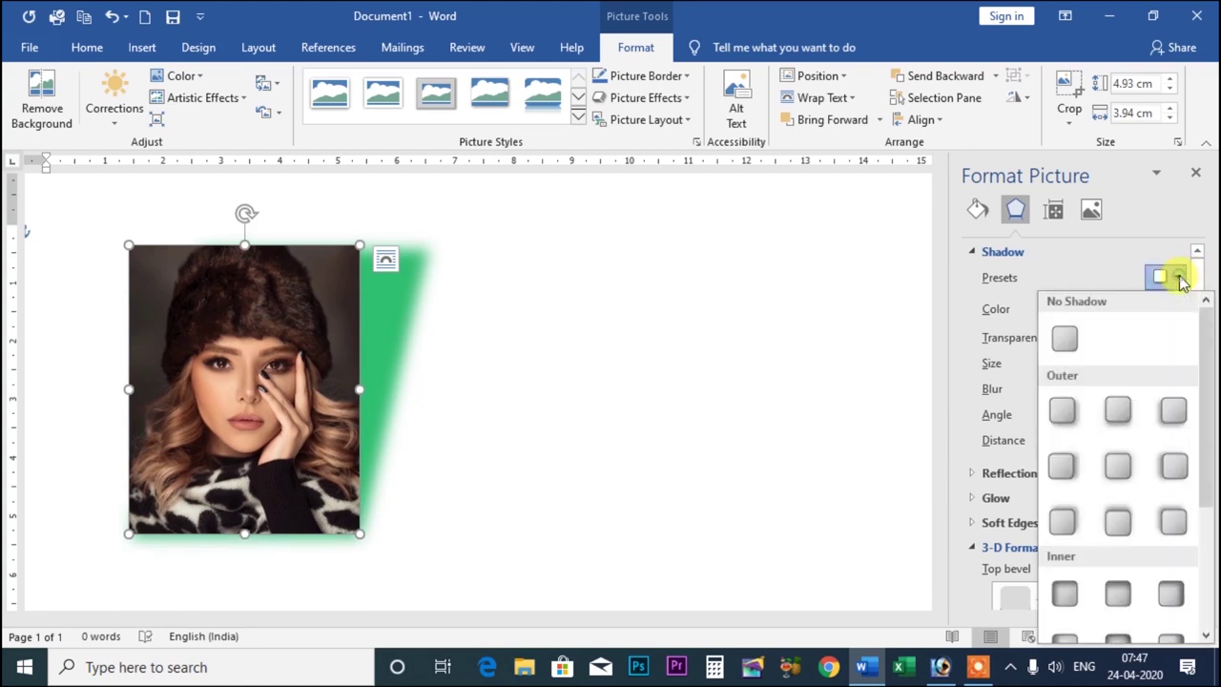
click(1178, 464)
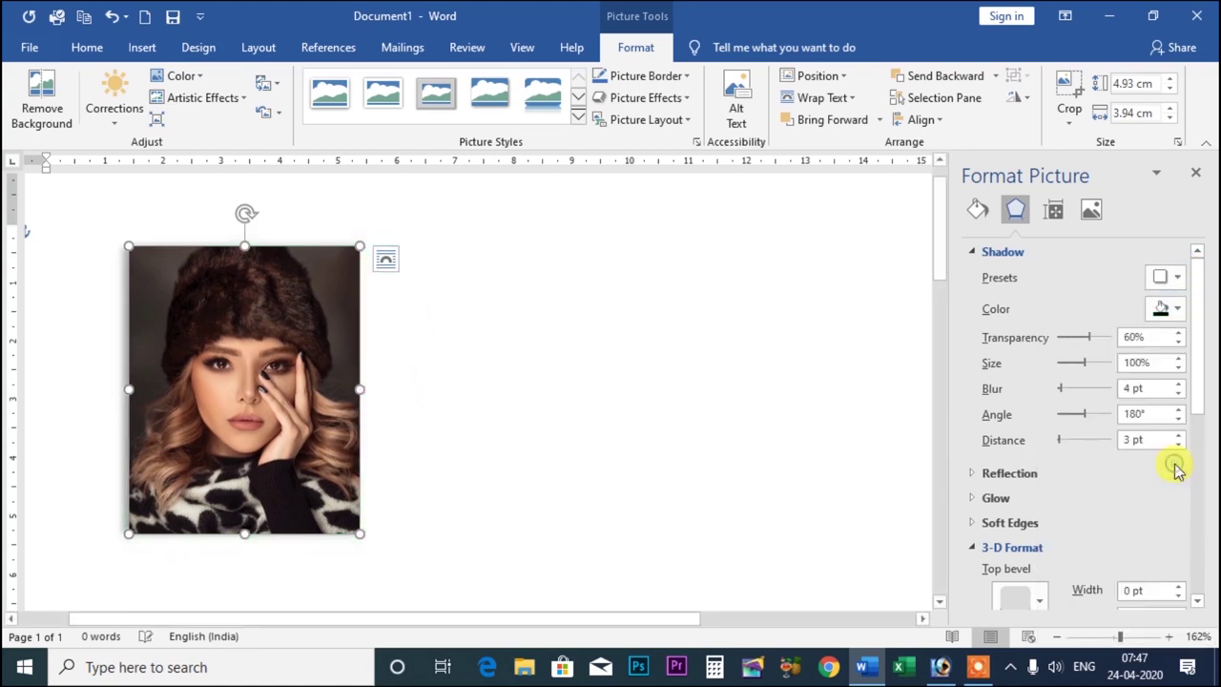
click(1162, 315)
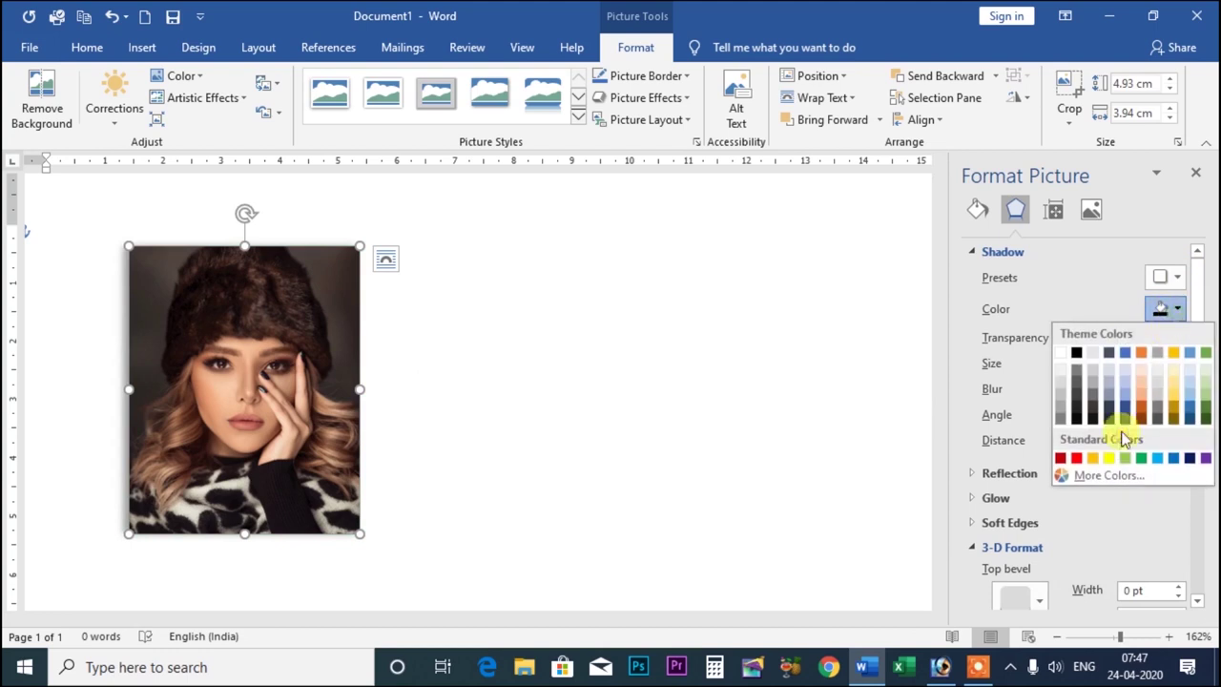
click(1077, 459)
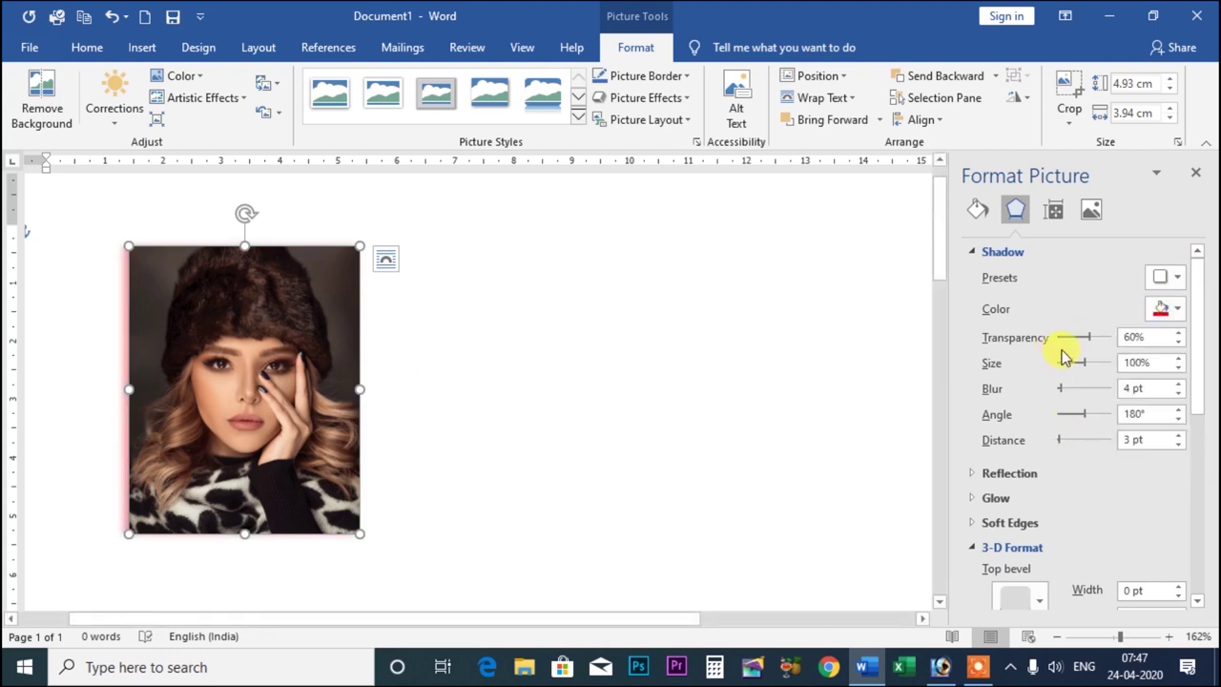
drag(1062, 389, 1090, 388)
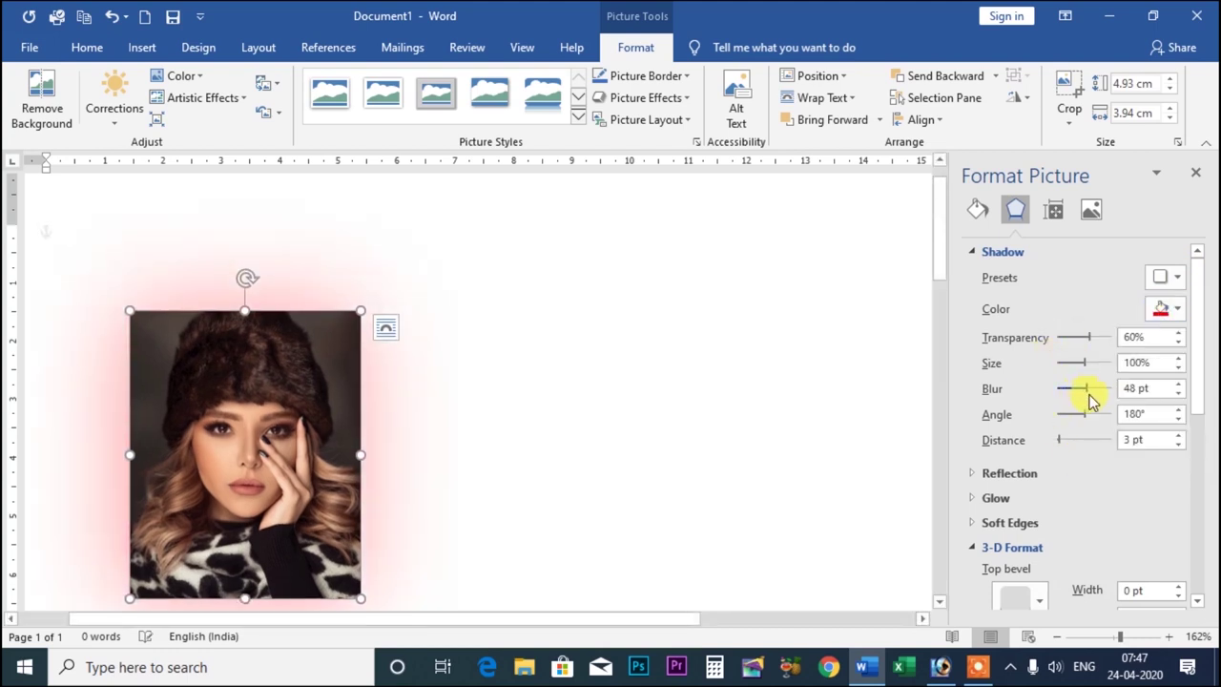
Set the red shadow to 34% transparency and 96% size, easing the blur to 59 pt
scroll(725, 411, down, 1)
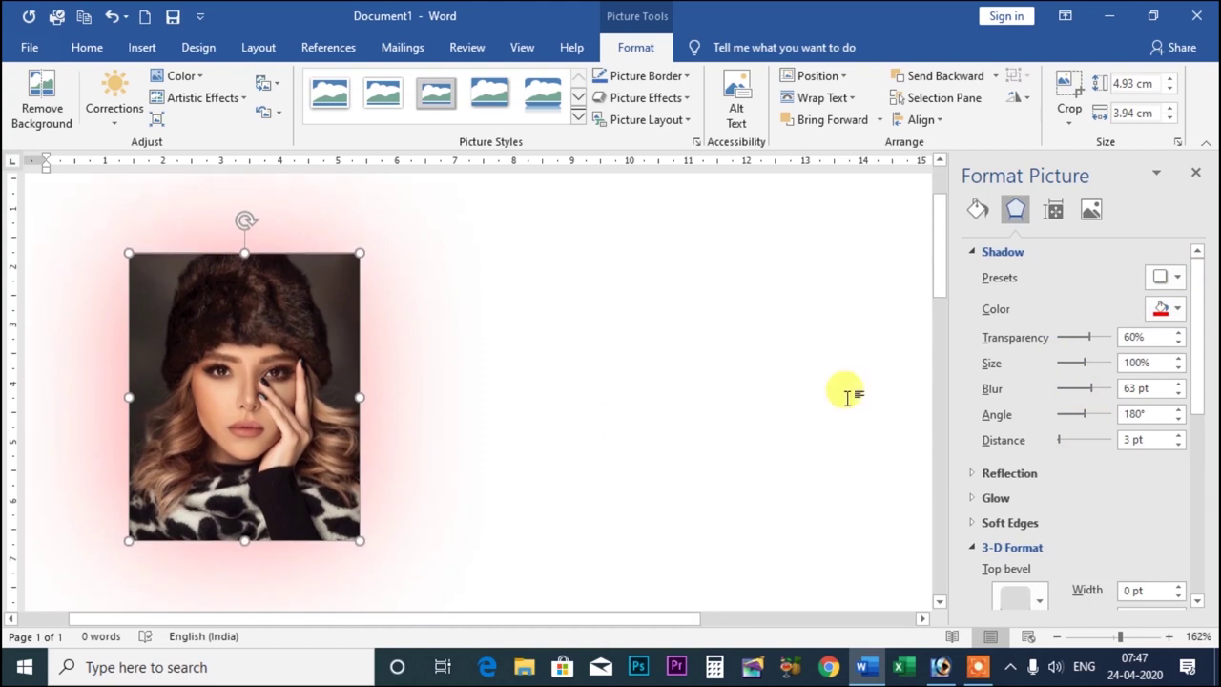
click(1088, 337)
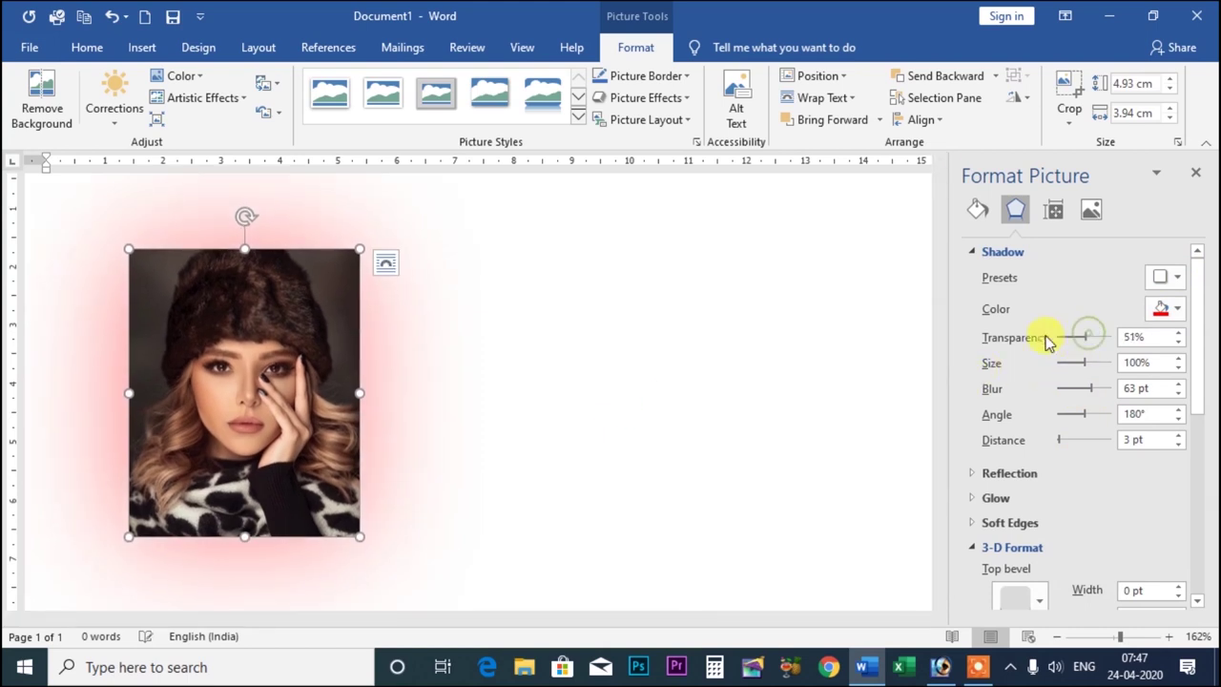
mouse_move(1085, 339)
mouse_down()
mouse_move(1053, 342)
mouse_move(1078, 349)
mouse_up()
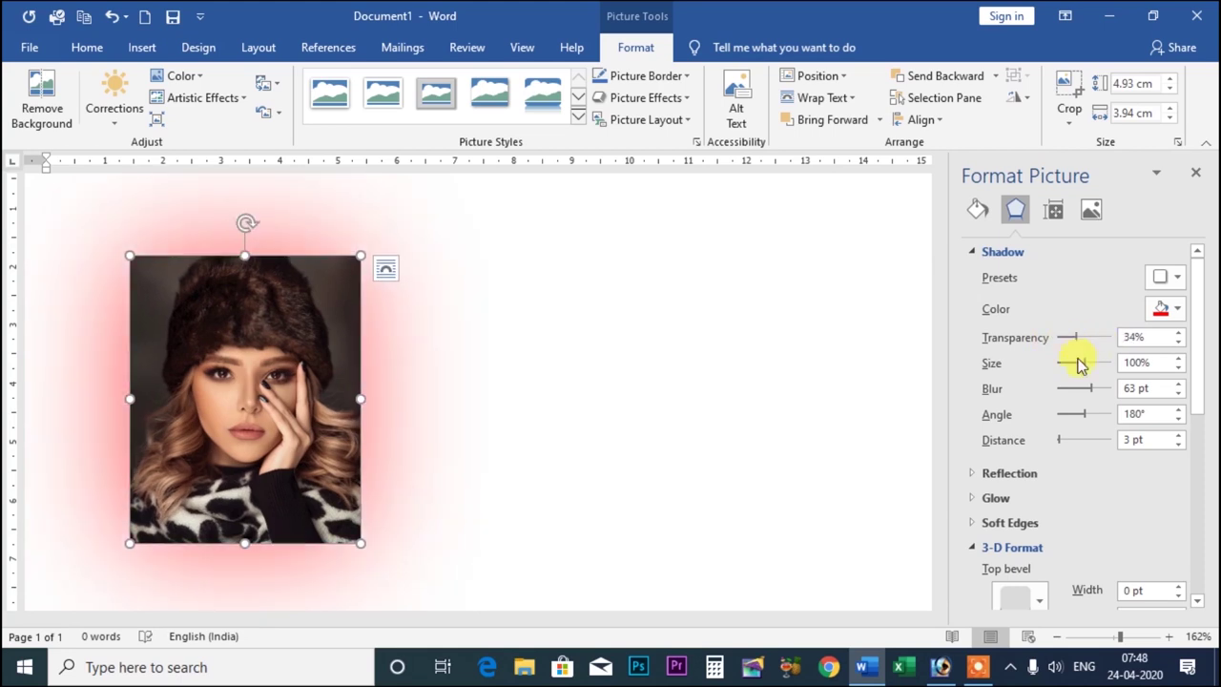
click(1061, 364)
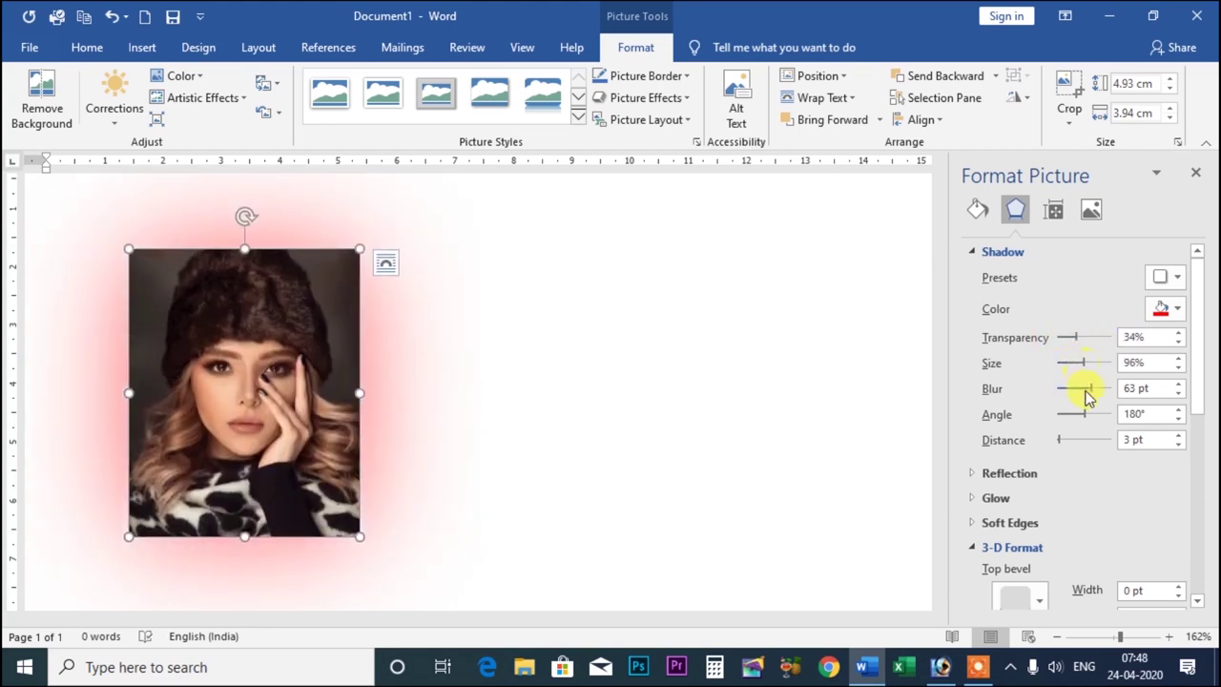
mouse_move(1085, 391)
mouse_down()
mouse_move(1082, 414)
mouse_move(1057, 389)
mouse_move(1093, 391)
mouse_move(1104, 418)
mouse_up()
click(1175, 308)
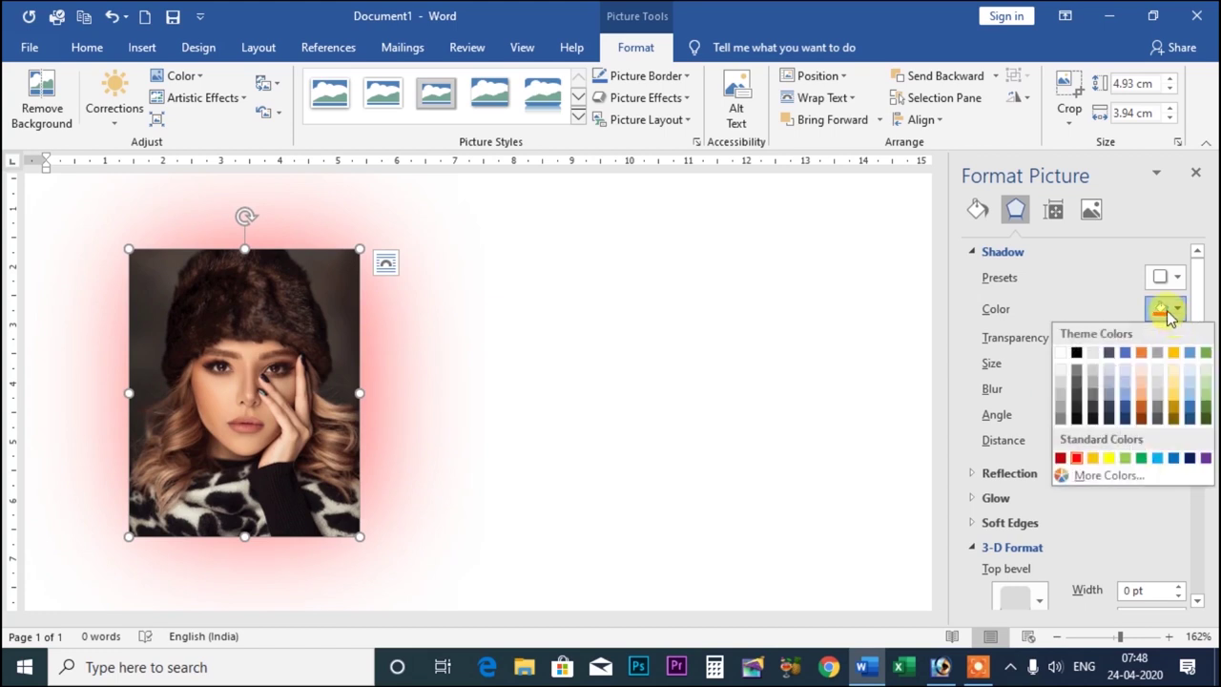
Apply a red perspective shadow at 36% transparency, pulled closer beneath the portrait
click(1174, 277)
click(1174, 277)
scroll(1131, 458, down, 4)
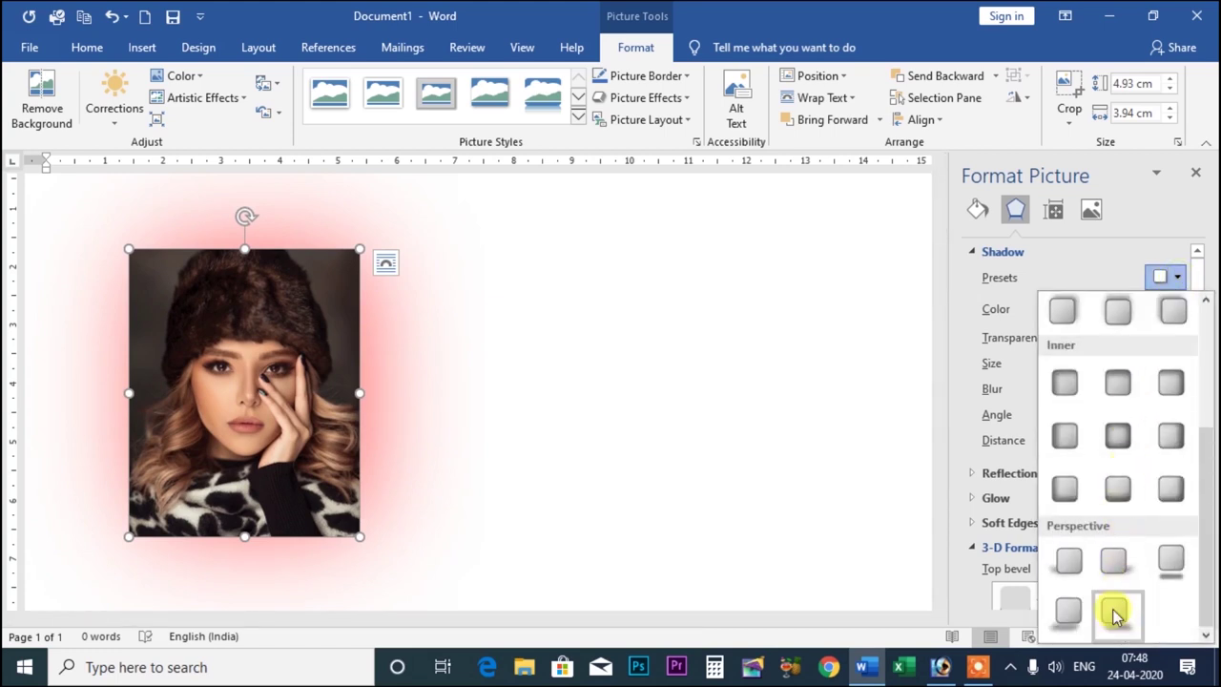
click(1171, 568)
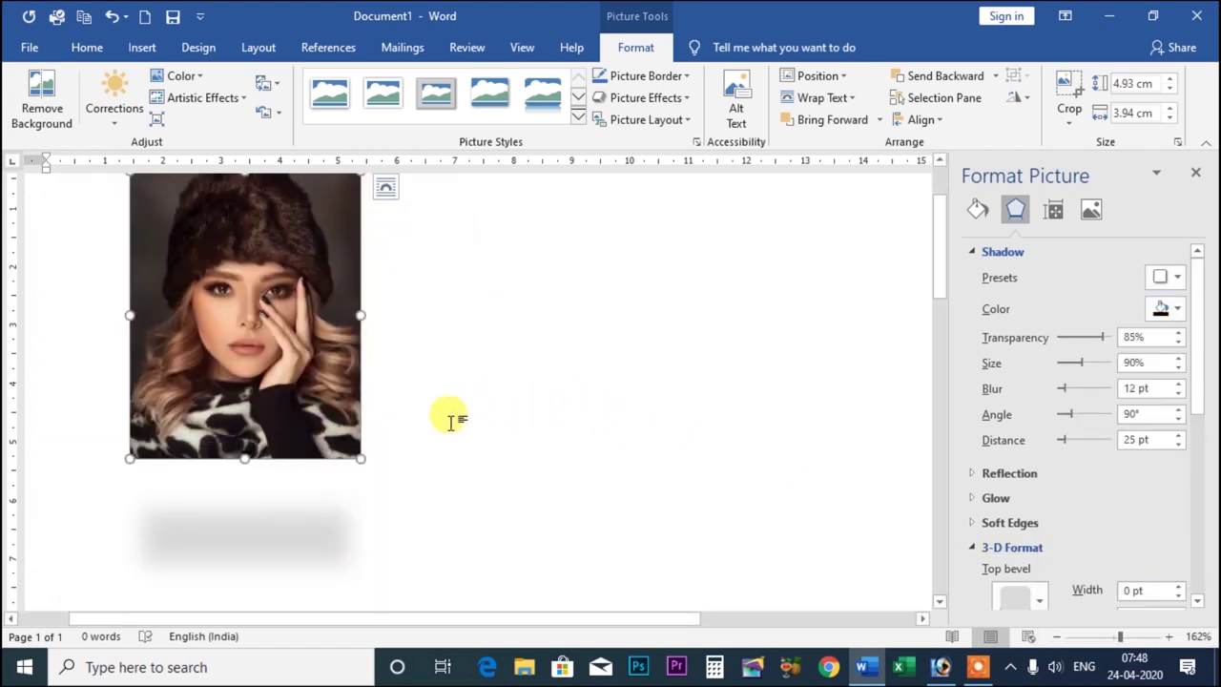
click(1175, 308)
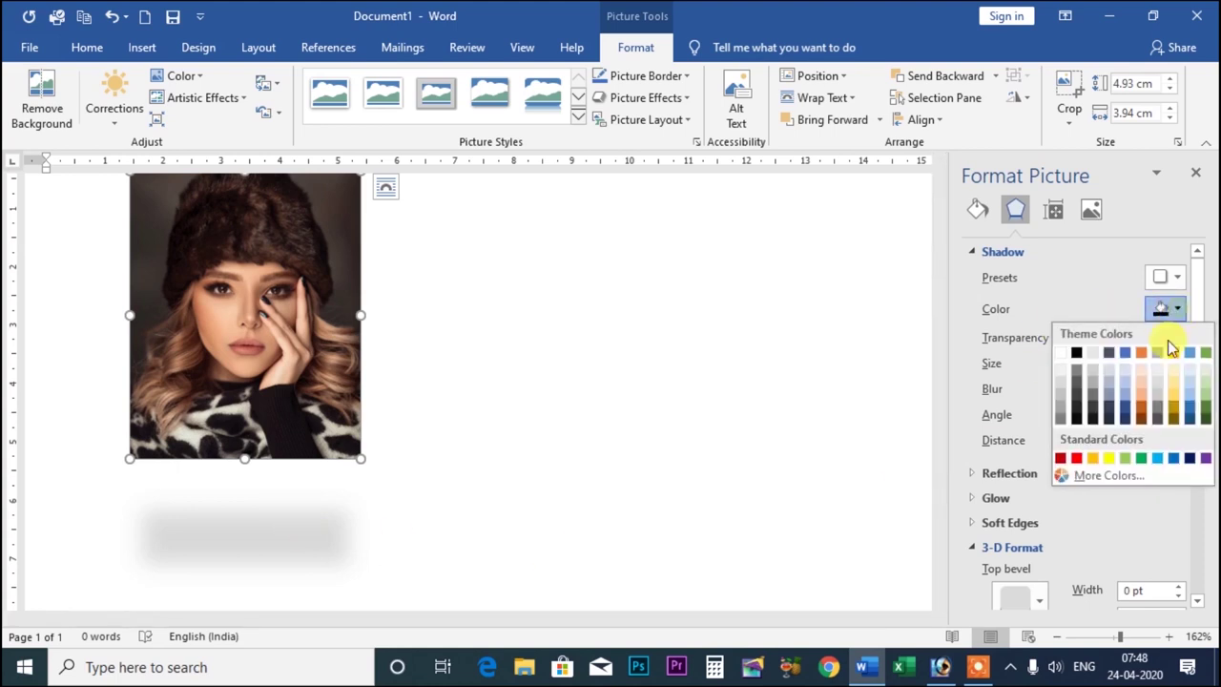
click(1060, 458)
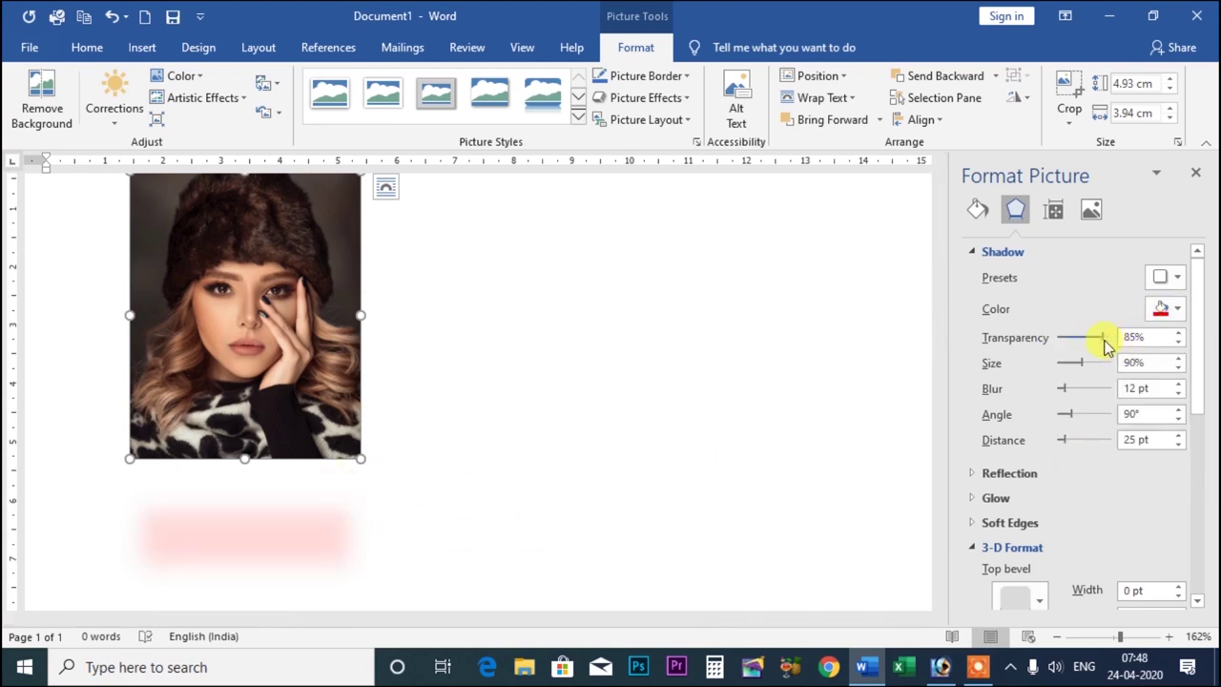
drag(1065, 343, 1083, 348)
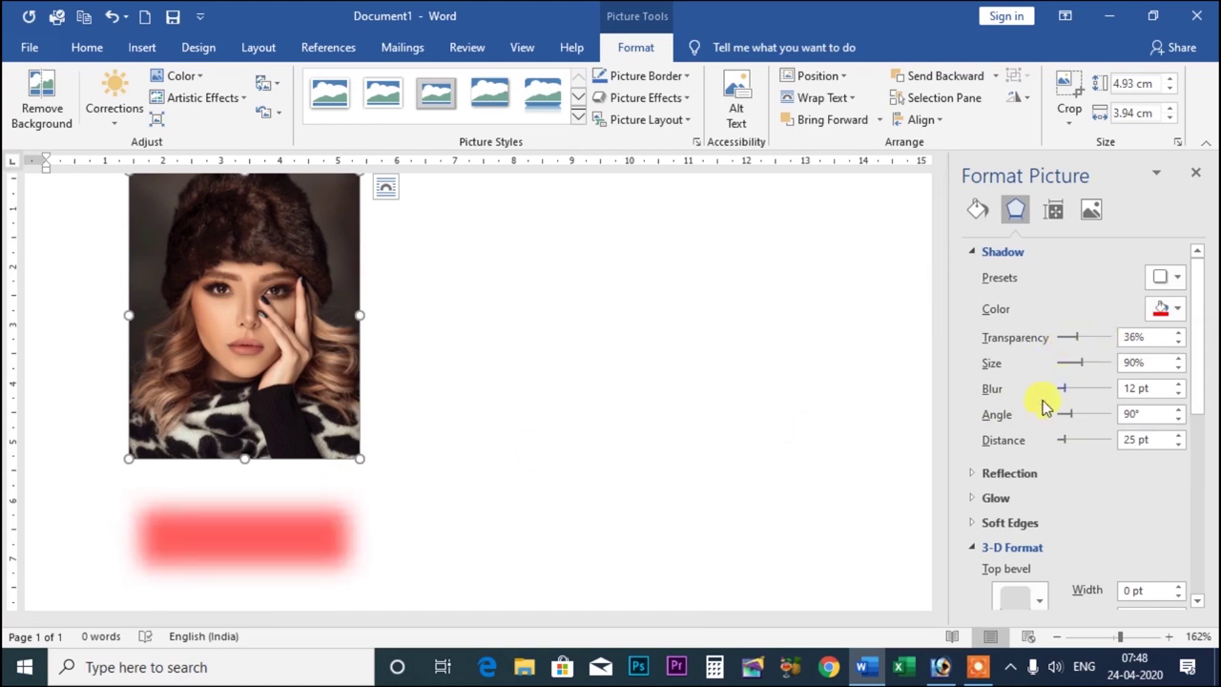
mouse_move(1094, 448)
mouse_down()
mouse_move(1053, 441)
mouse_move(1077, 442)
mouse_move(1064, 444)
mouse_up()
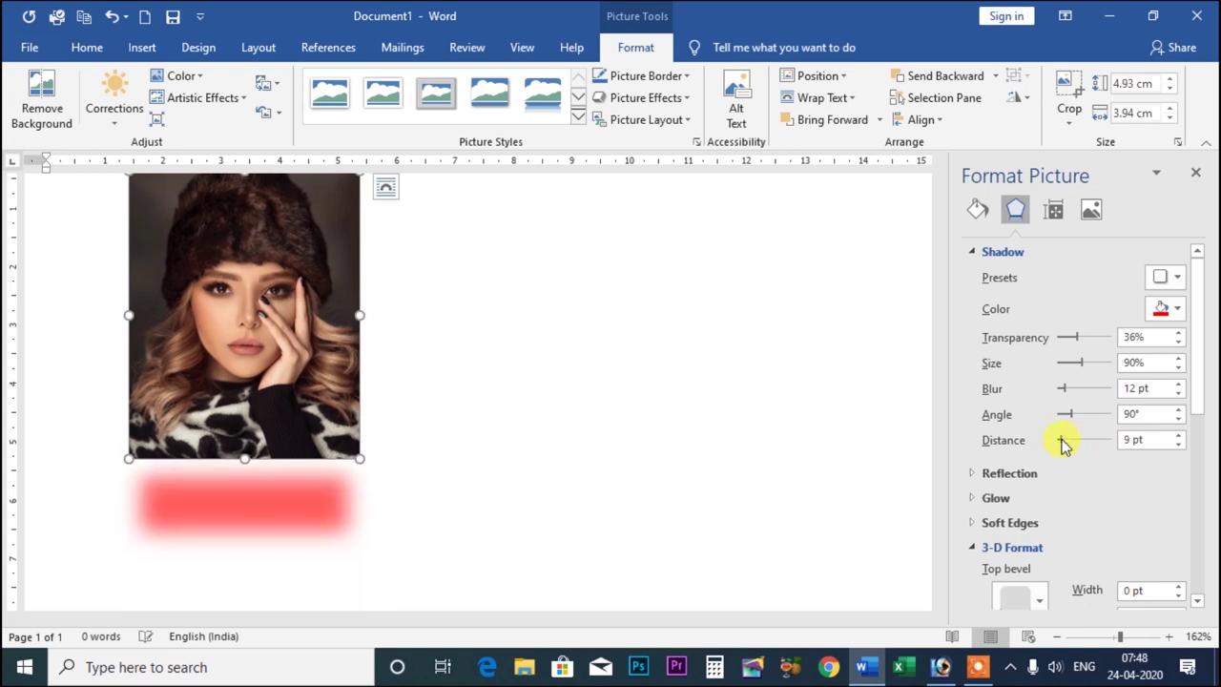
Close the Format Picture pane and set the portrait's shadow to No Shadow
click(973, 253)
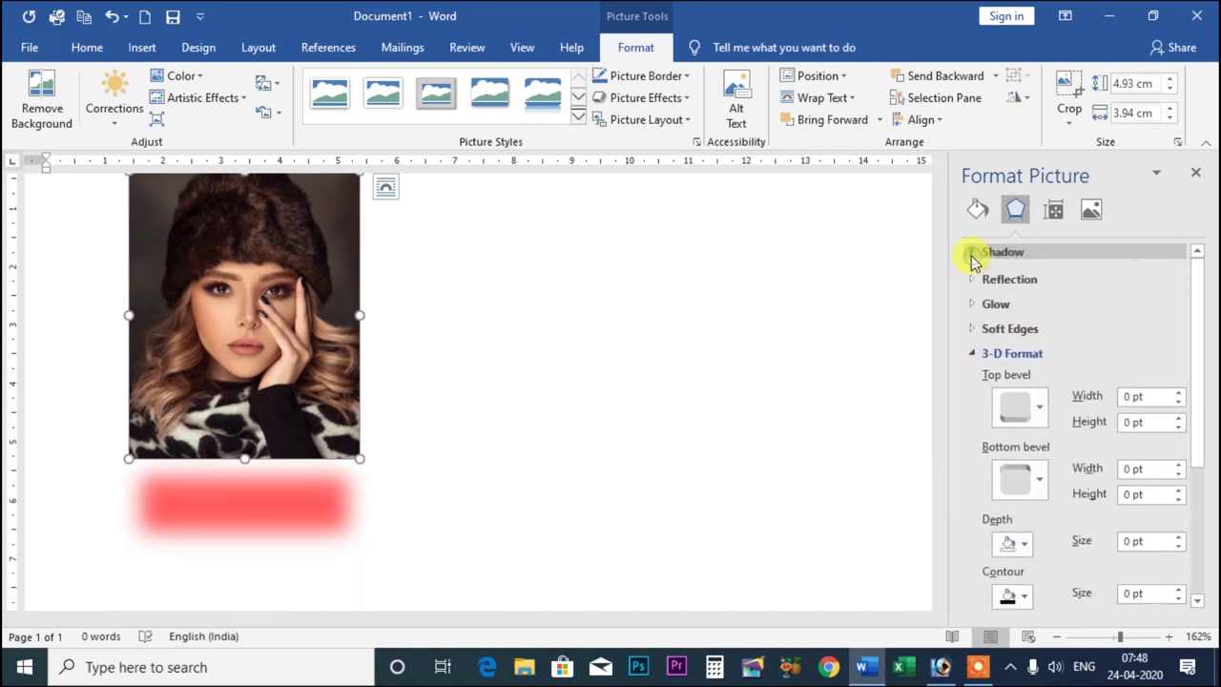
click(1194, 175)
click(646, 98)
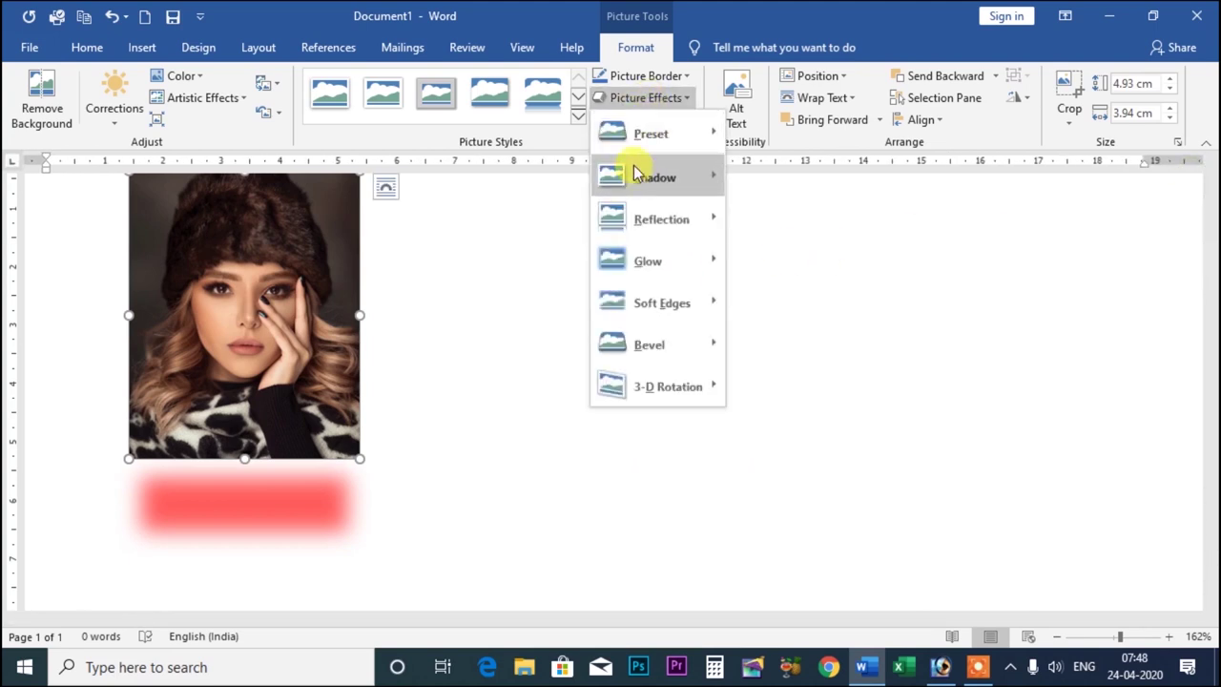
mouse_move(654, 177)
click(750, 197)
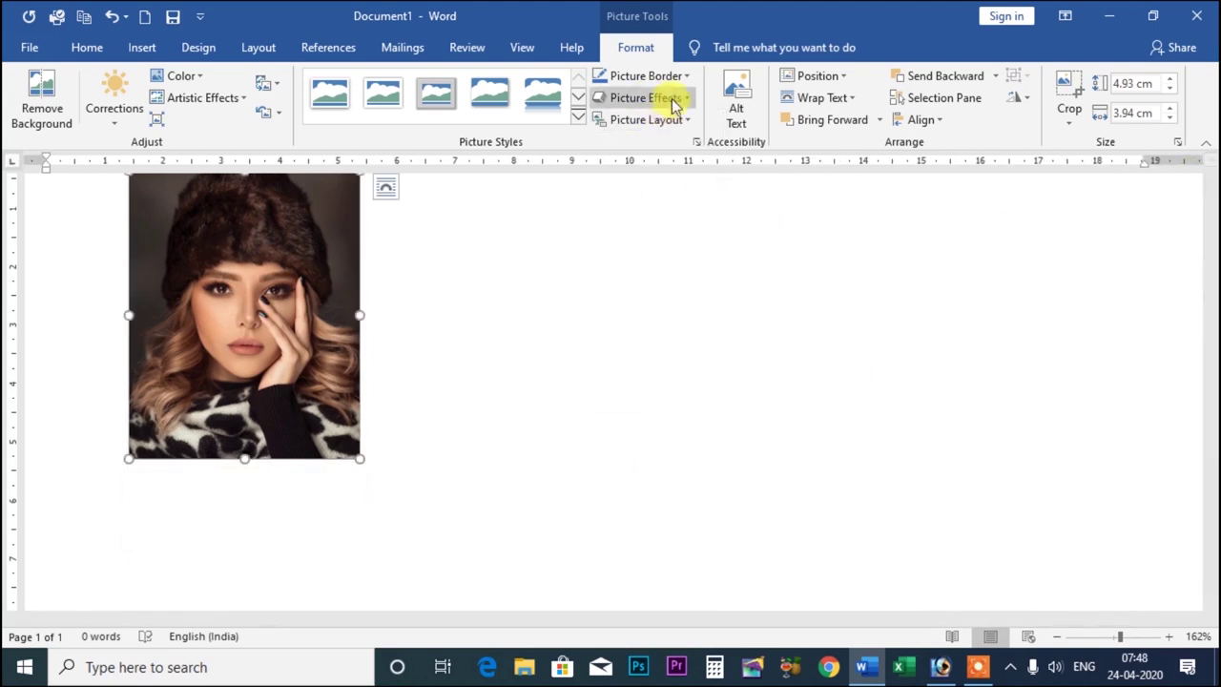
click(675, 99)
mouse_move(661, 219)
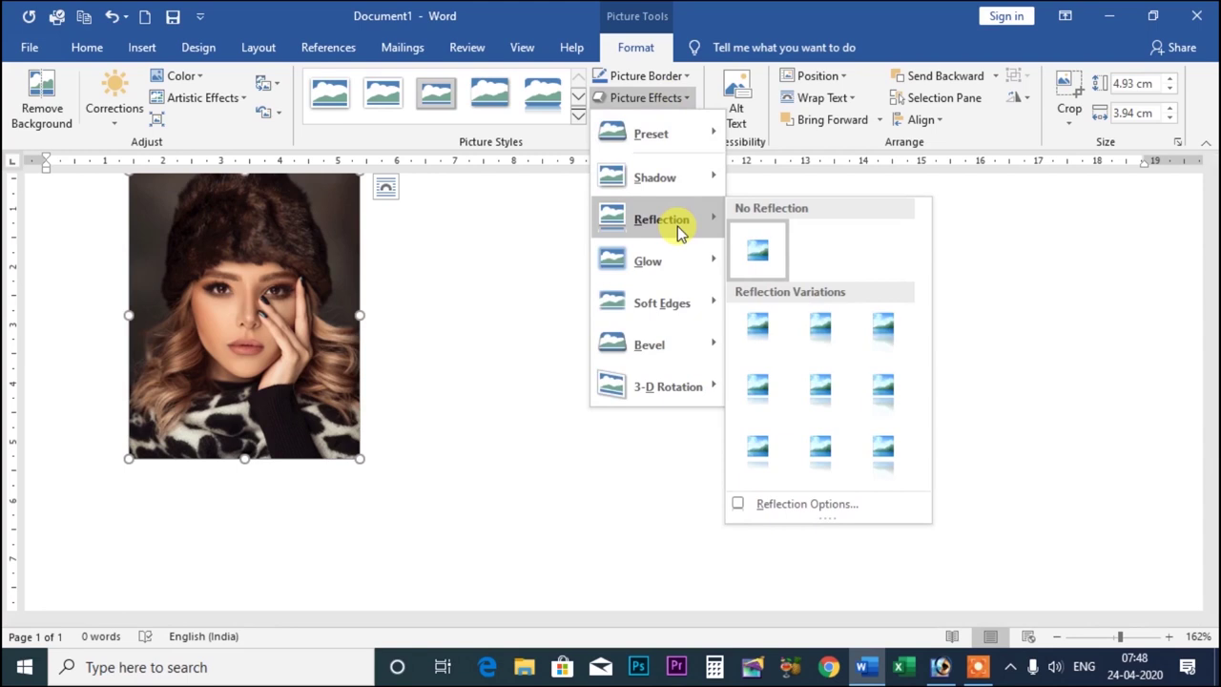
click(875, 441)
scroll(502, 414, down, 2)
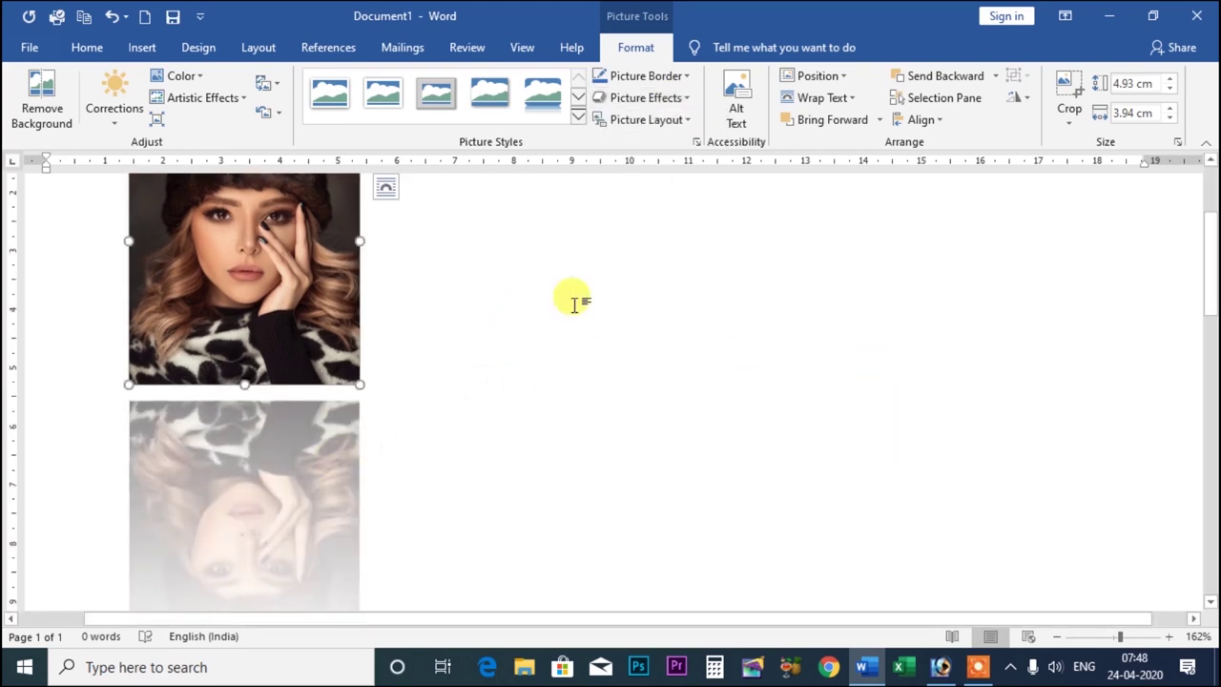
click(675, 98)
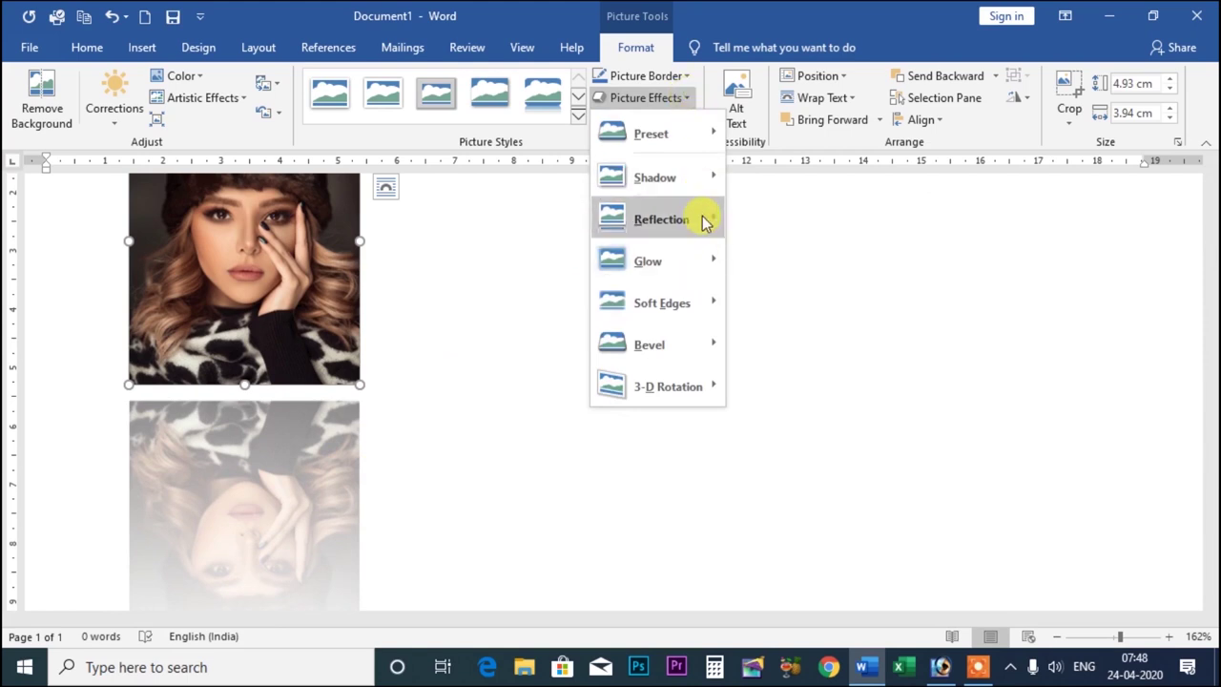
mouse_move(661, 220)
click(806, 506)
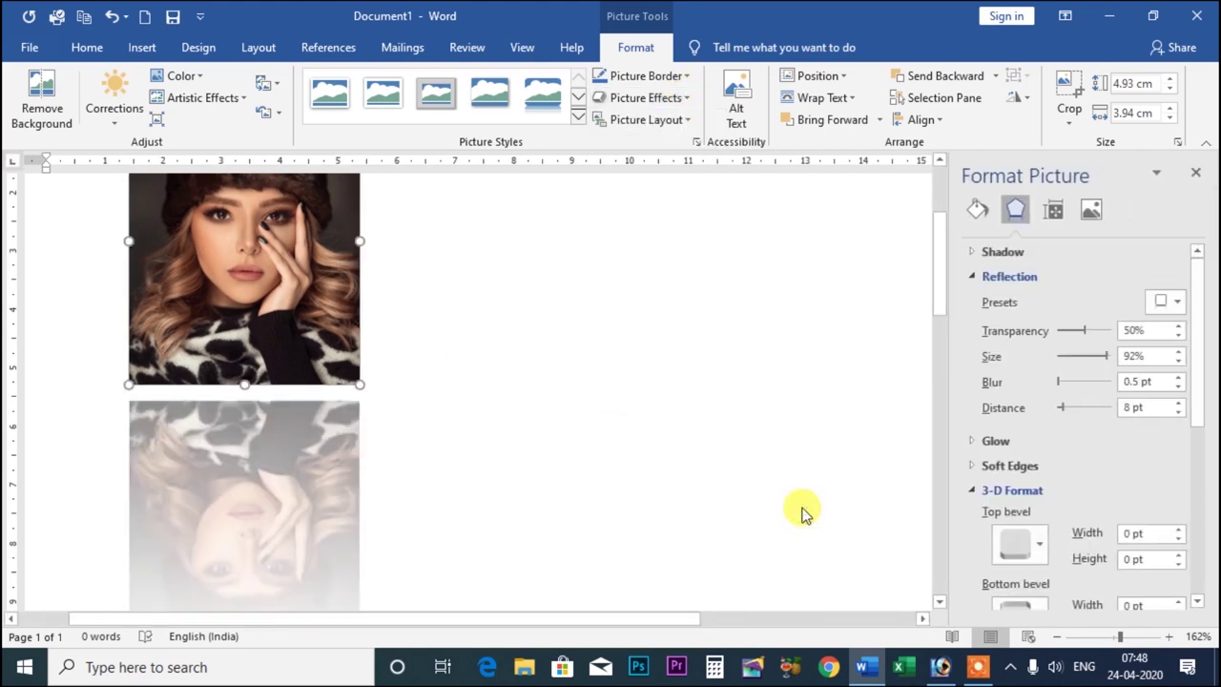
click(1176, 303)
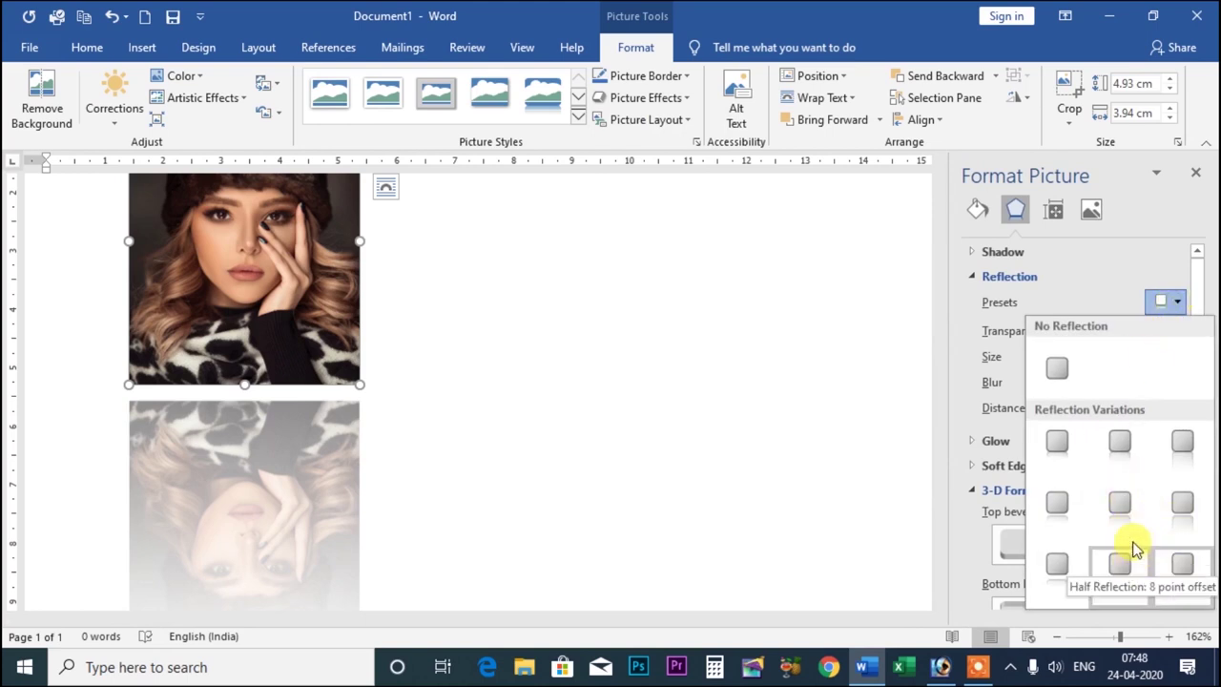
click(845, 450)
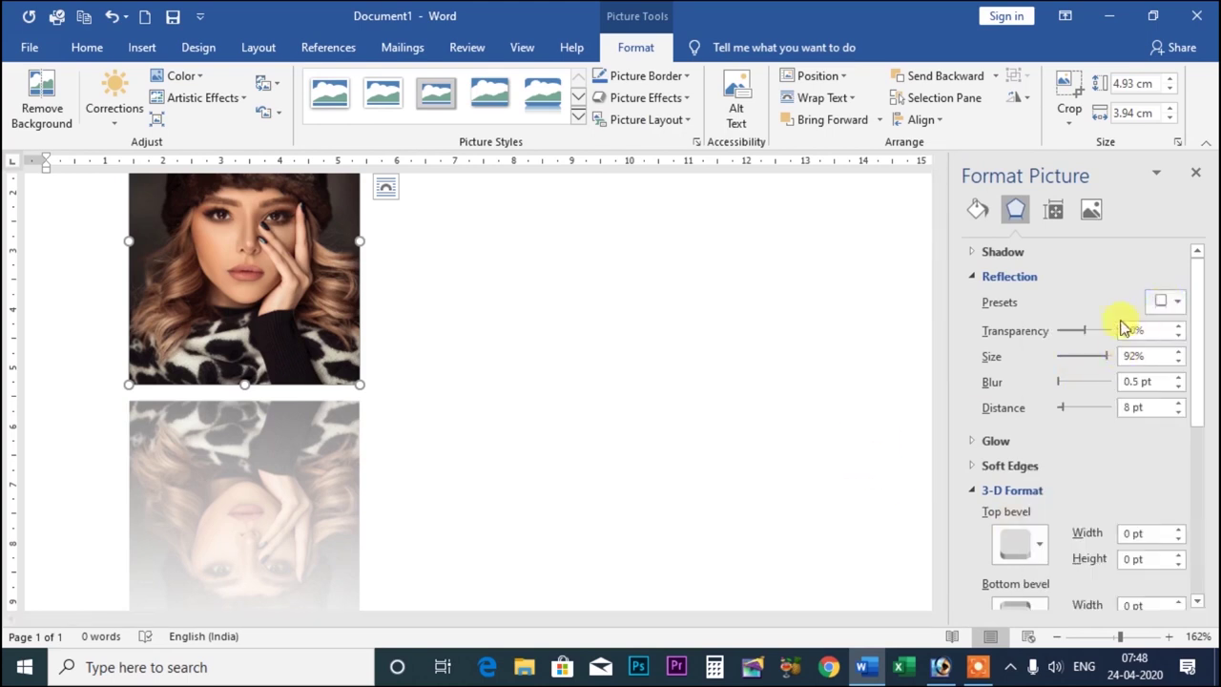
click(1162, 303)
click(786, 386)
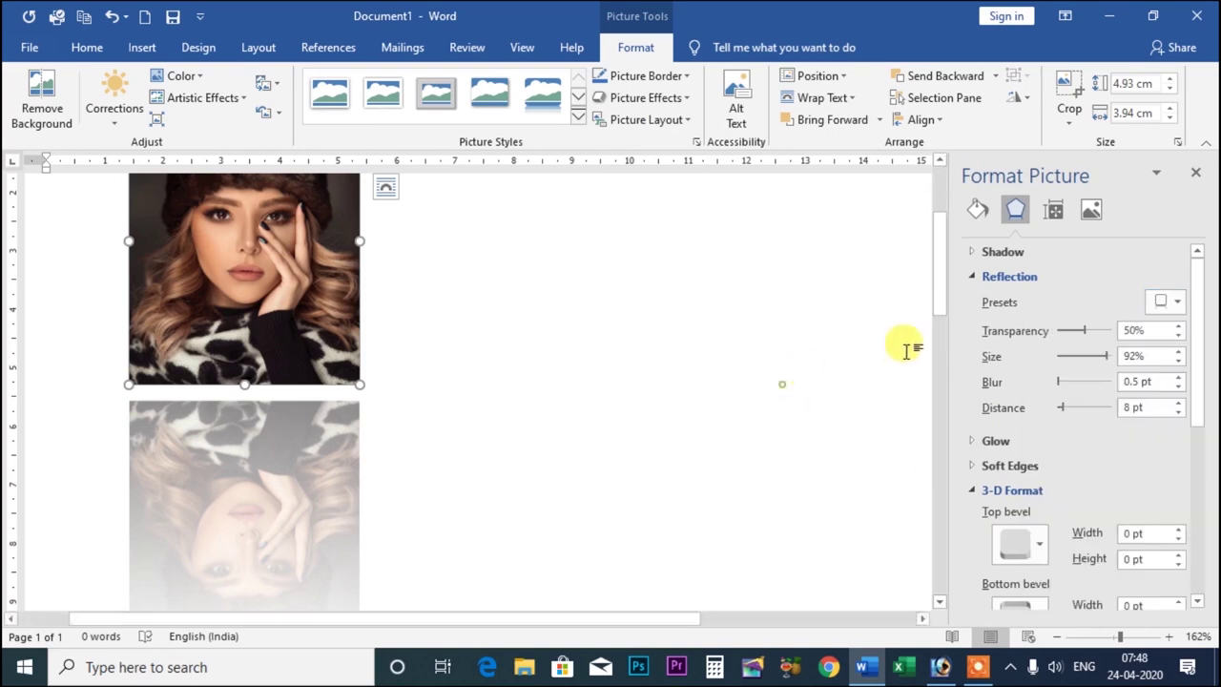
drag(1068, 334, 1049, 339)
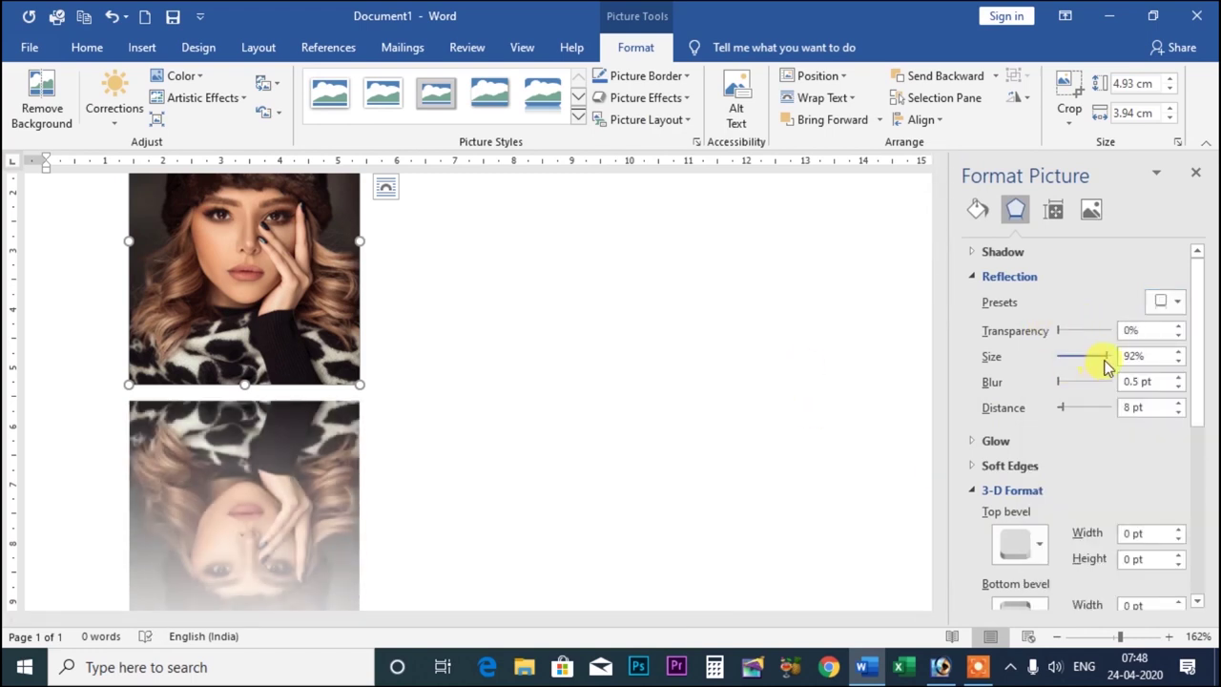
mouse_move(1099, 362)
mouse_down()
mouse_move(1075, 363)
mouse_move(1109, 373)
mouse_up()
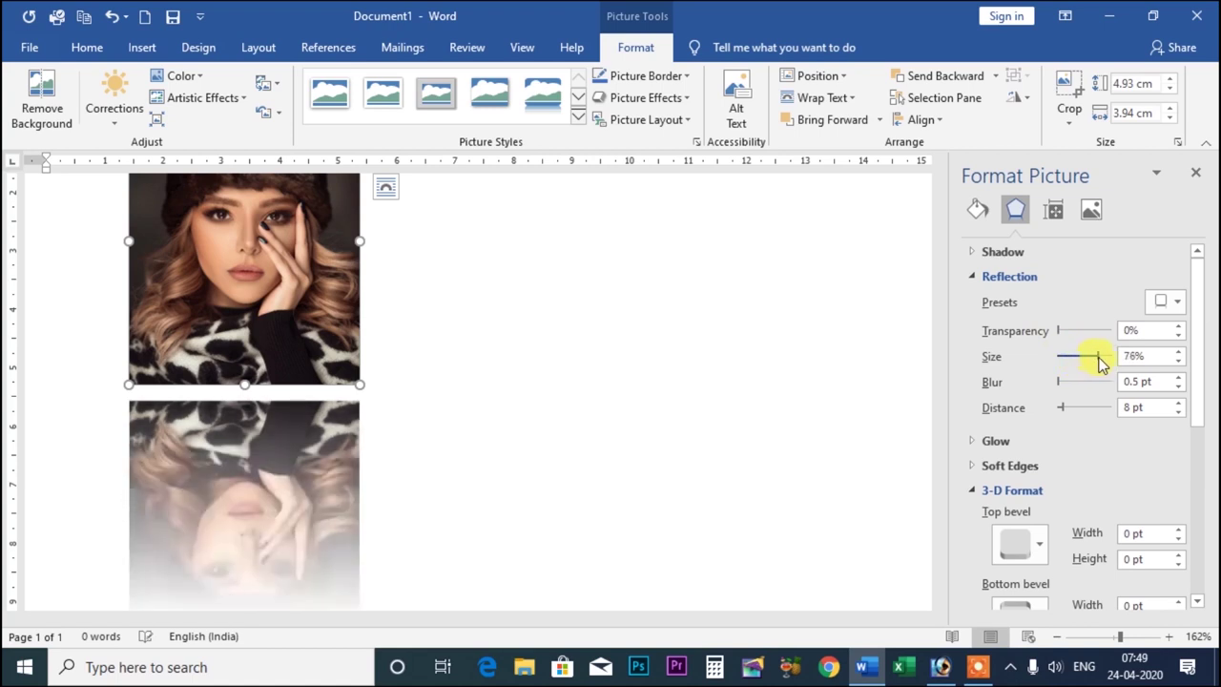
scroll(1190, 315, down, 1)
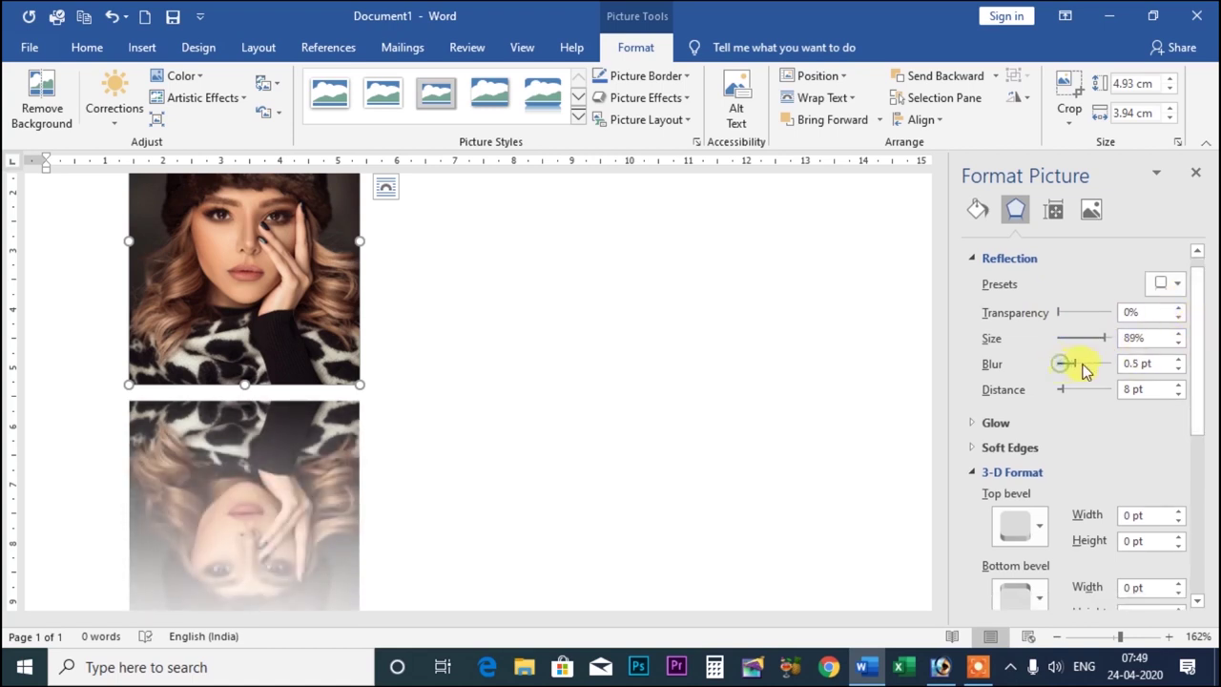
mouse_move(1085, 370)
mouse_down()
mouse_move(1061, 371)
mouse_move(1063, 396)
mouse_up()
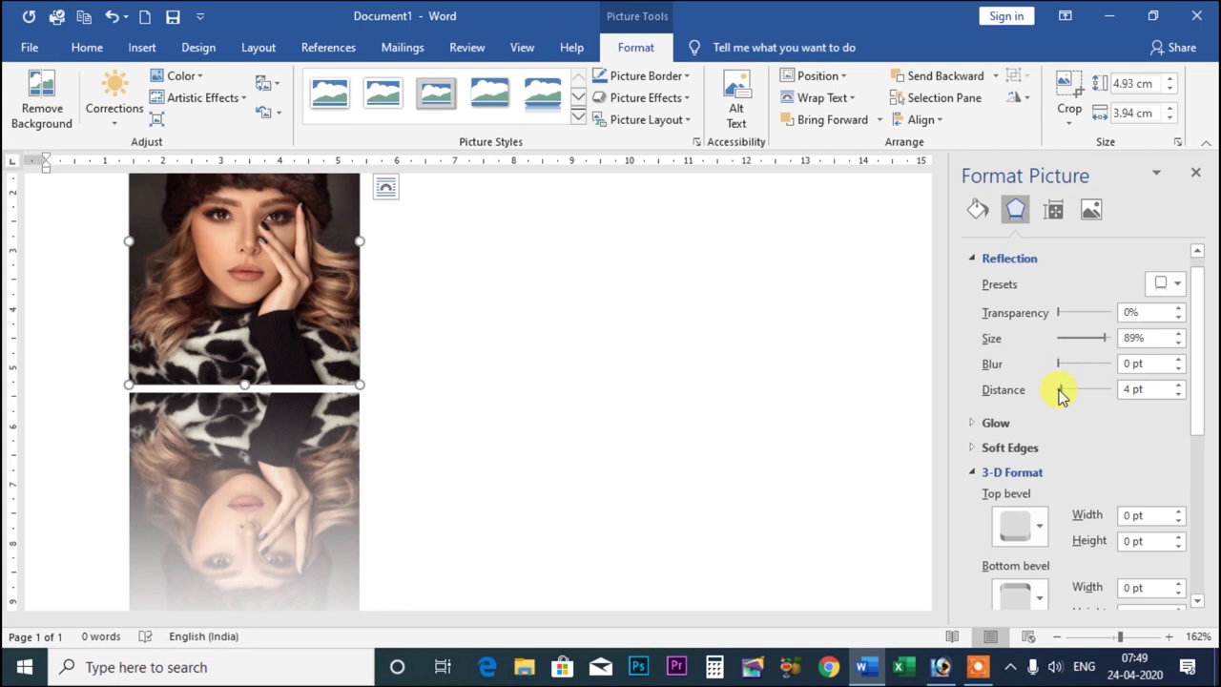
click(971, 257)
click(1199, 175)
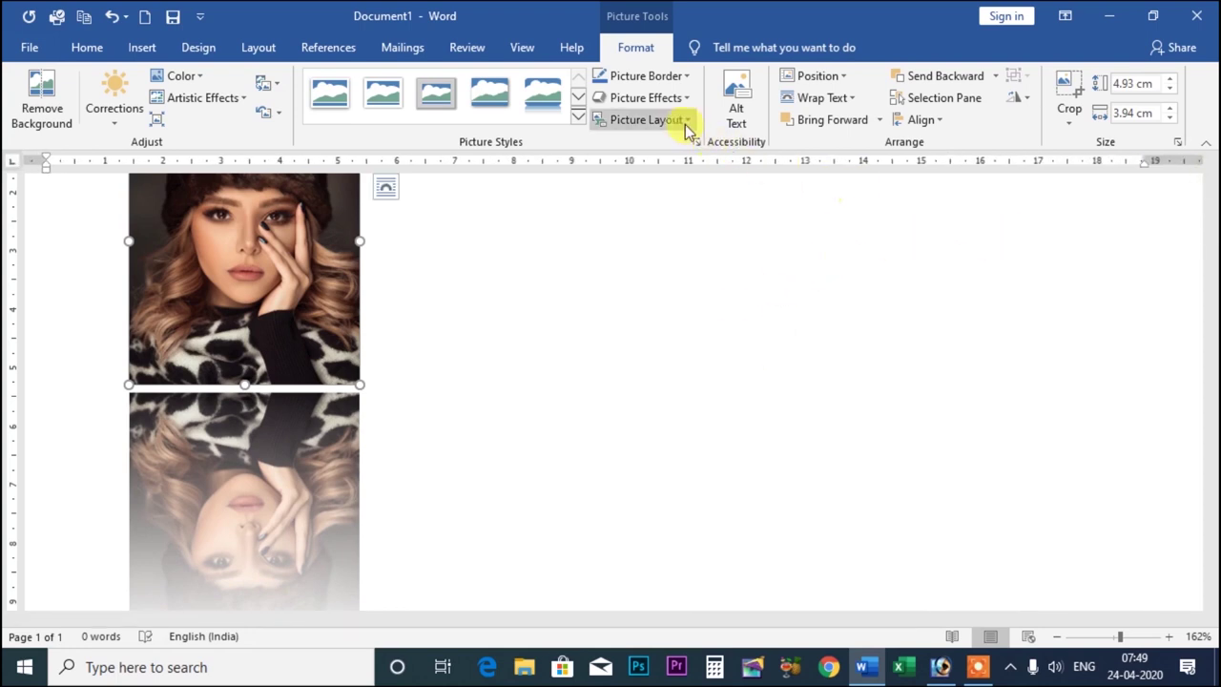
click(676, 98)
click(757, 250)
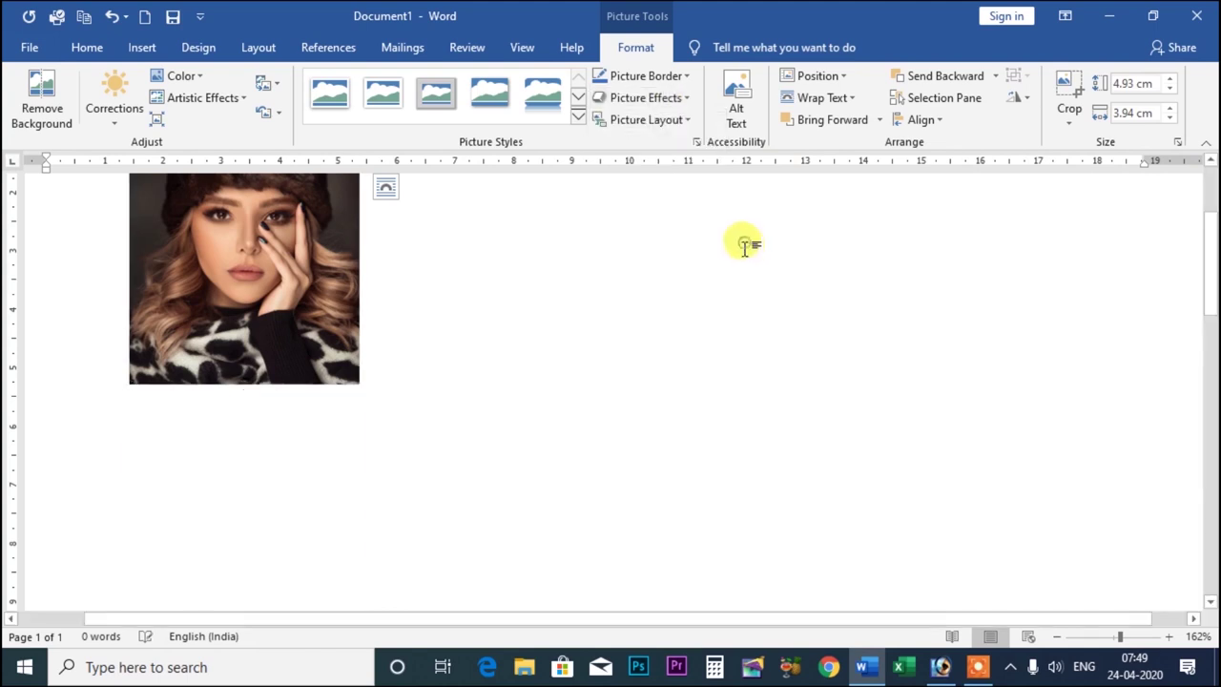
scroll(687, 201, up, 2)
scroll(687, 205, up, 2)
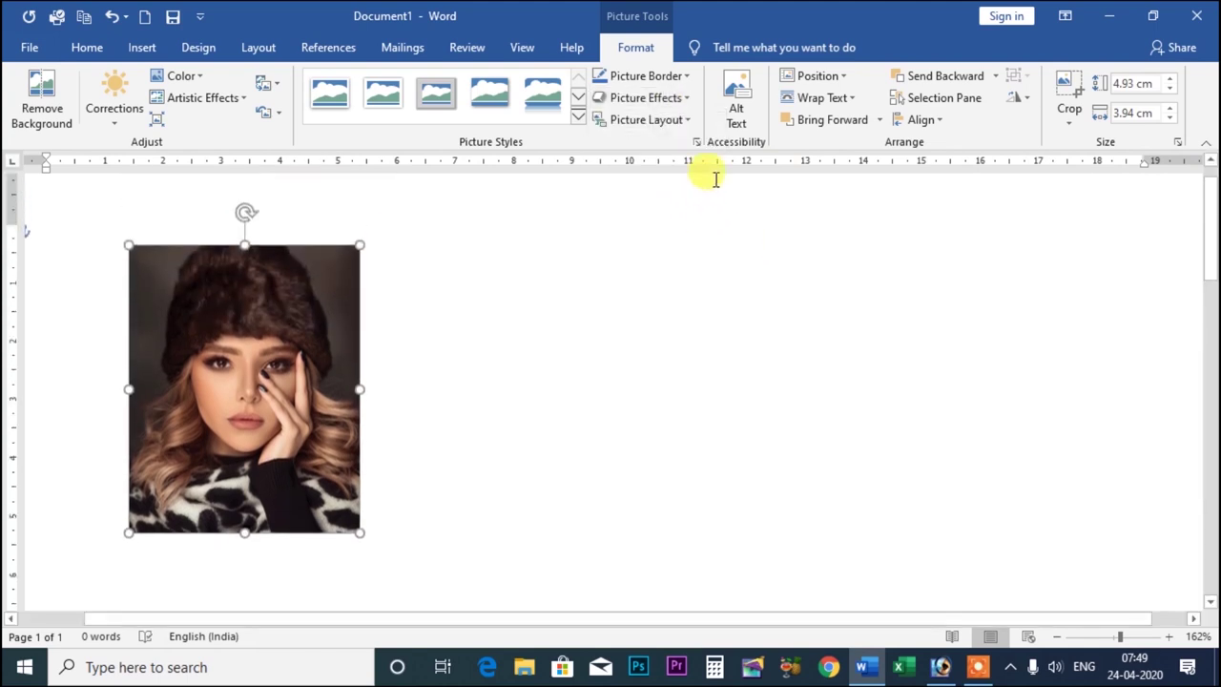
click(673, 99)
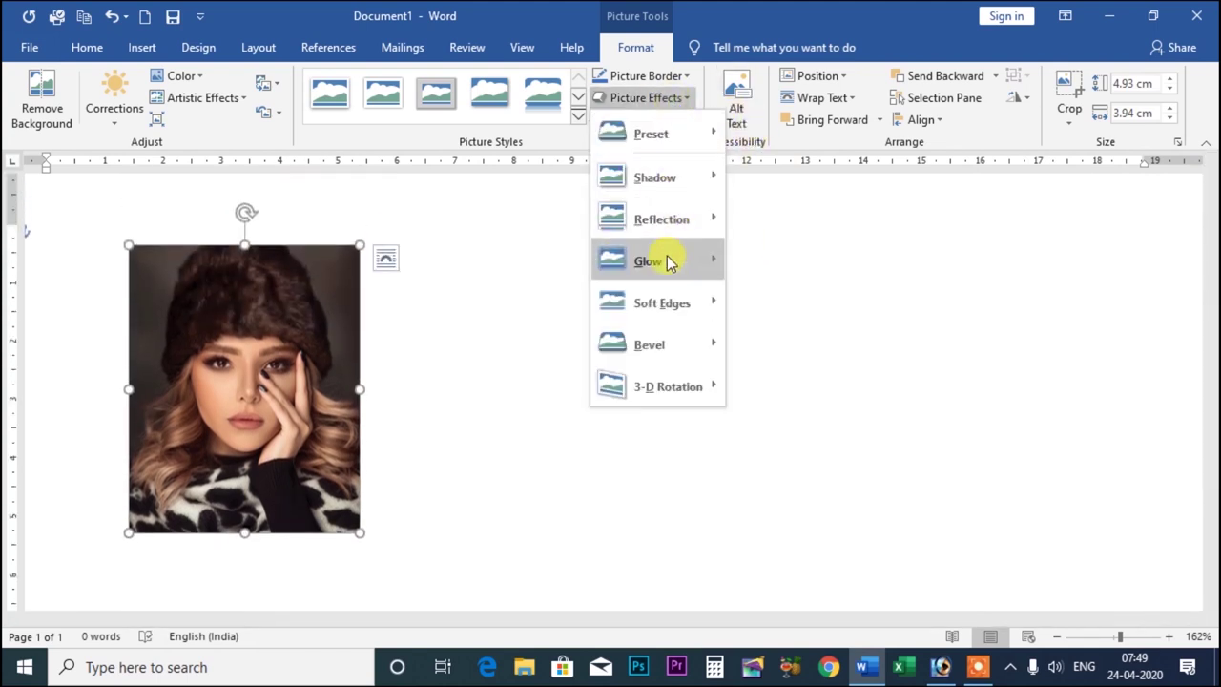
mouse_move(648, 261)
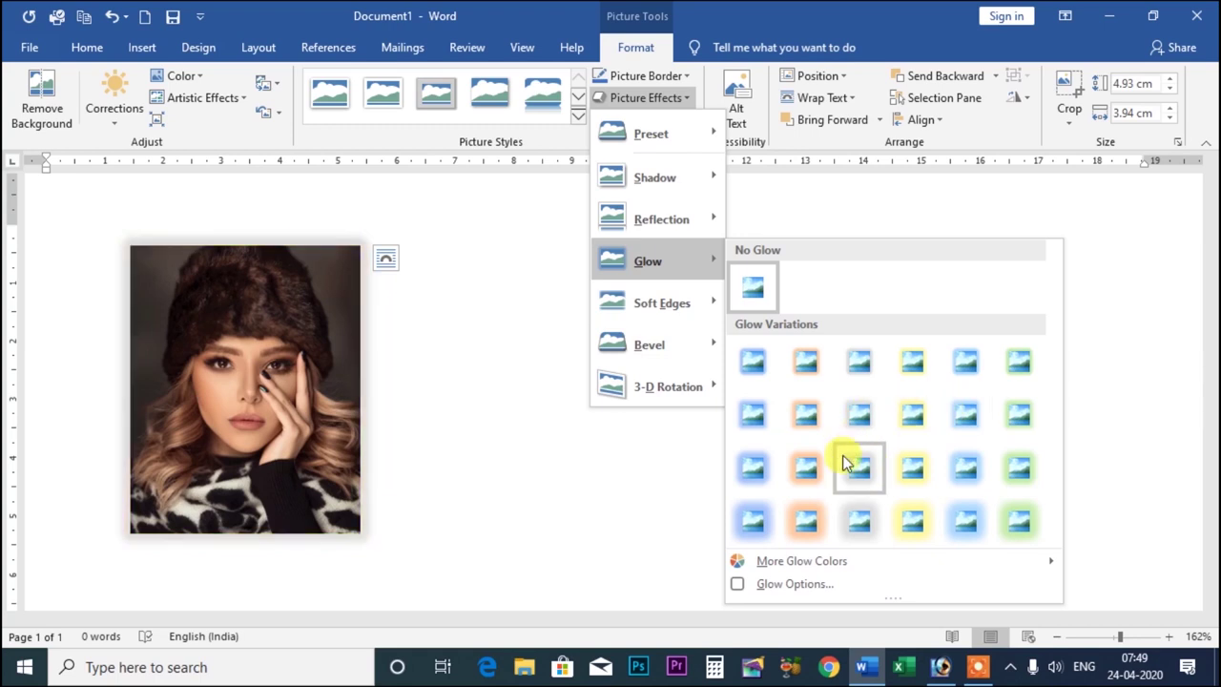
mouse_move(802, 561)
click(816, 520)
click(679, 99)
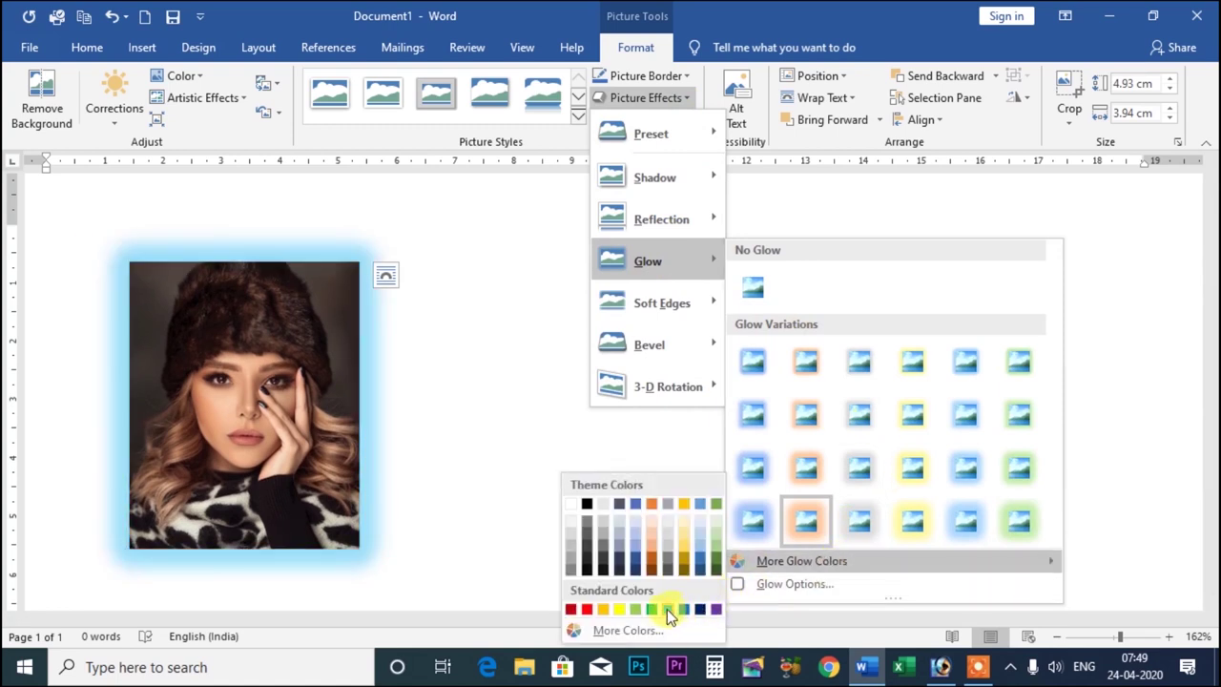
click(582, 609)
click(652, 99)
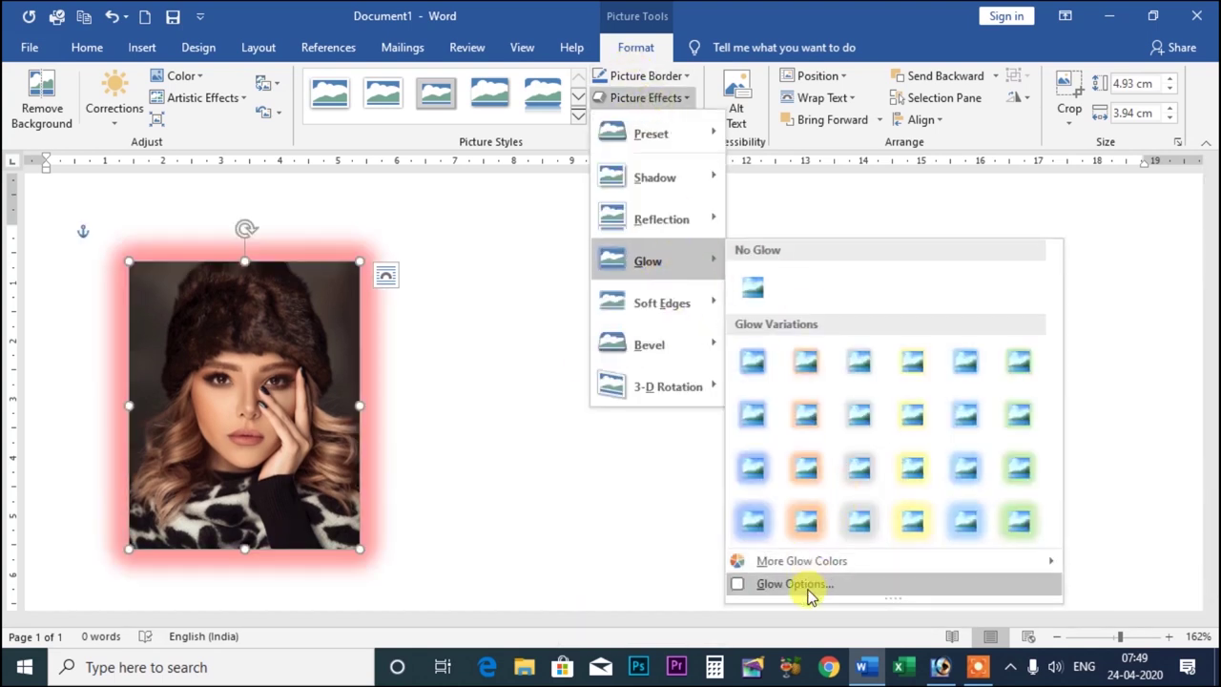
click(808, 591)
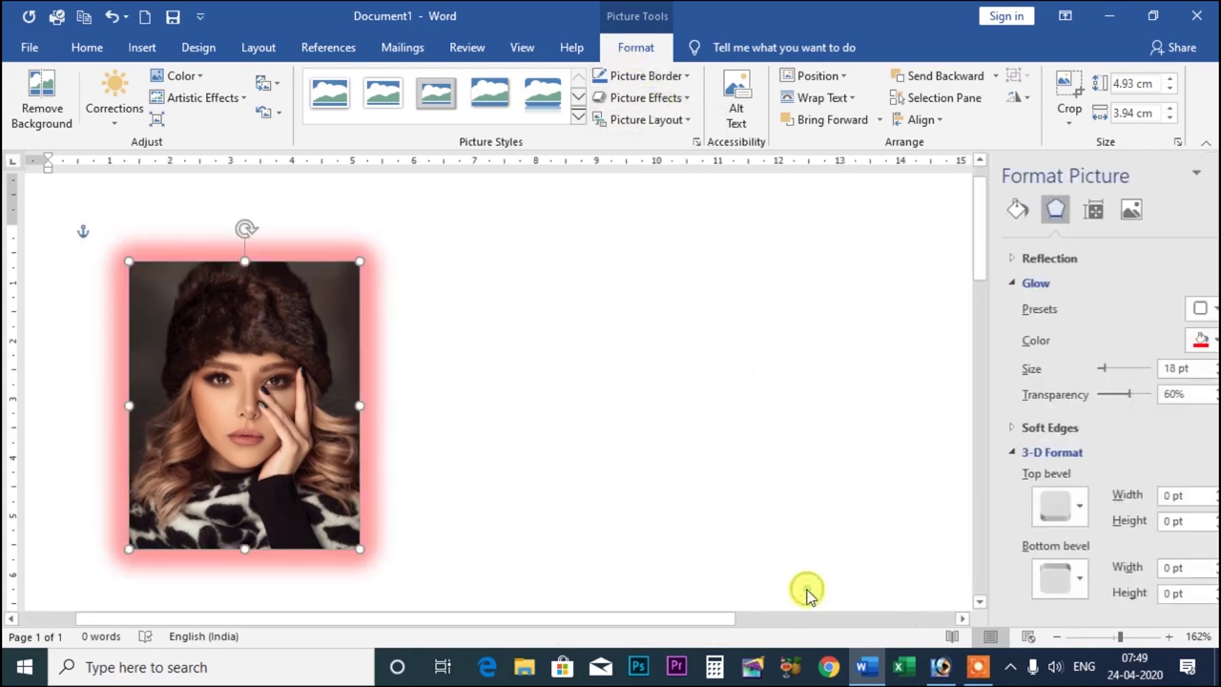
click(1180, 343)
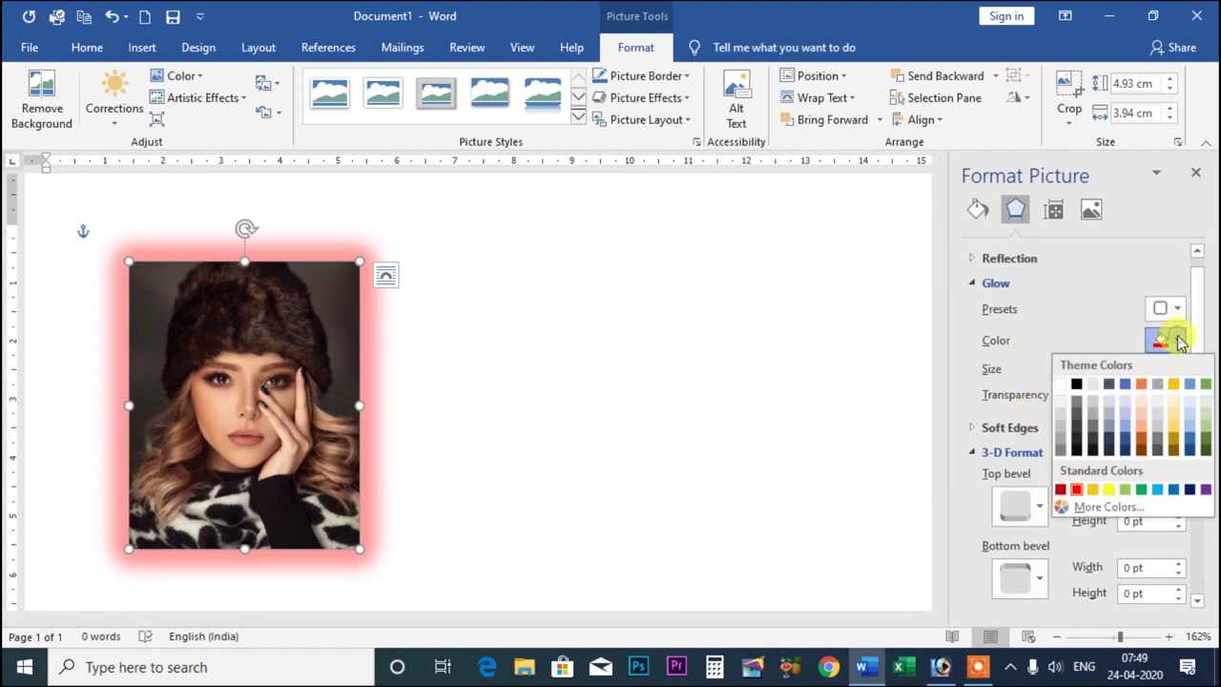
click(1189, 489)
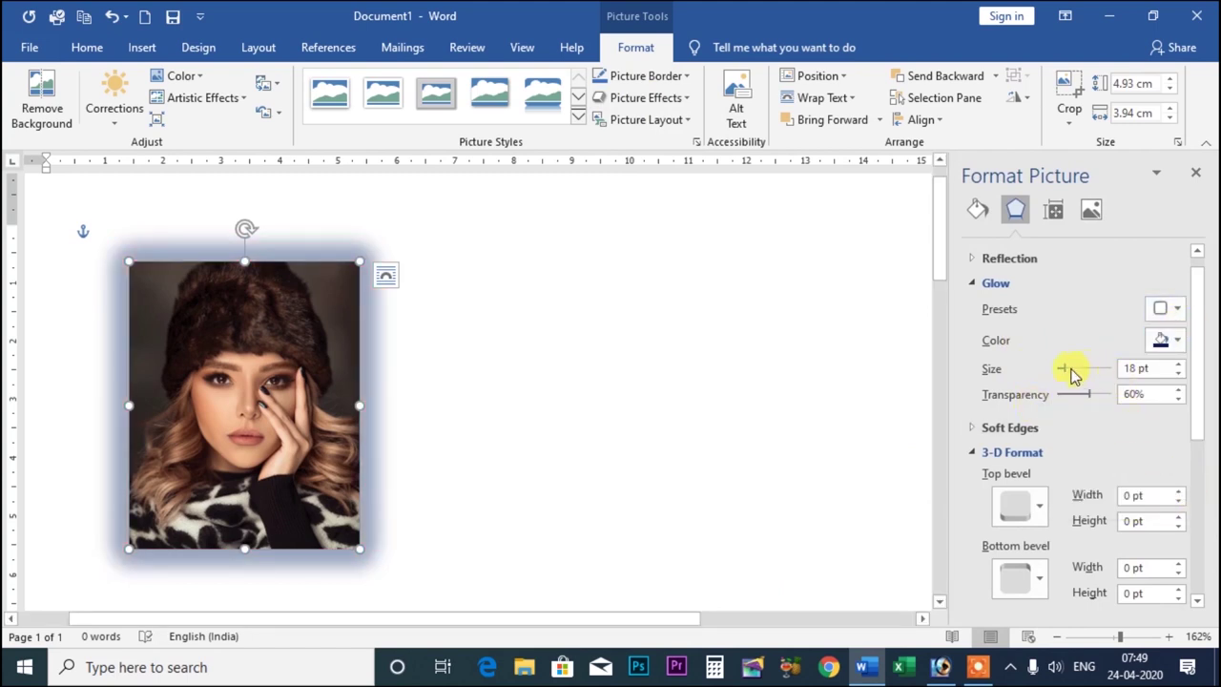
mouse_move(1088, 372)
mouse_down()
mouse_move(1068, 375)
mouse_move(1083, 397)
mouse_up()
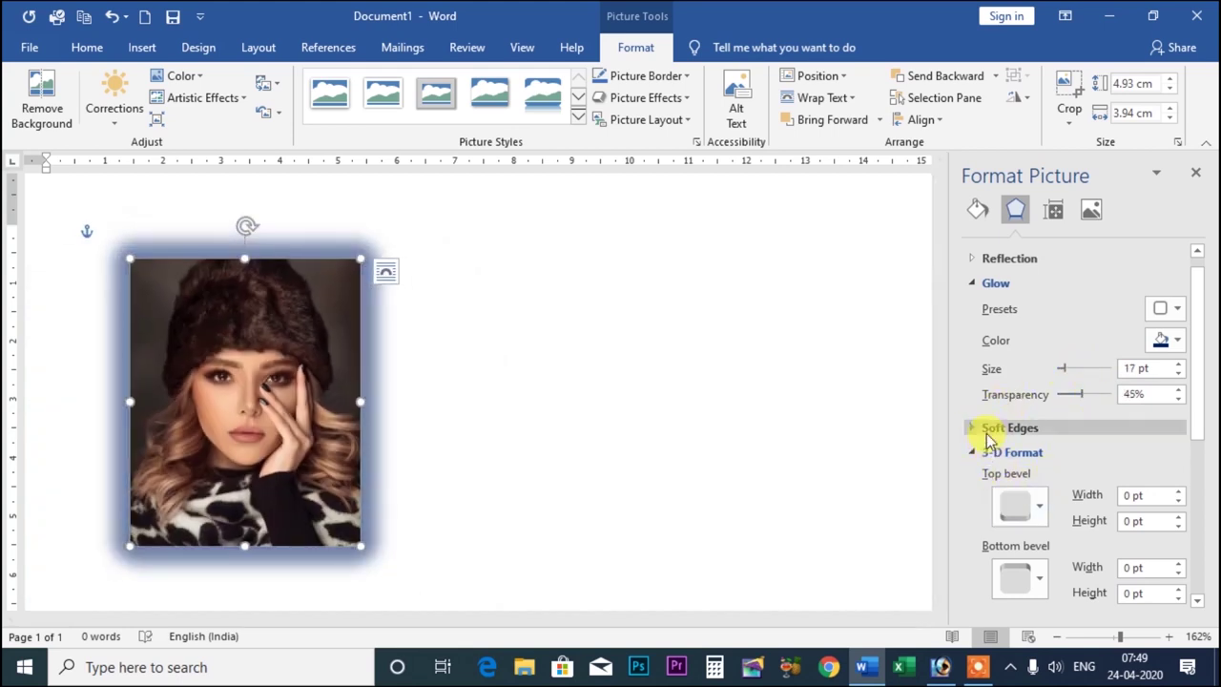
click(977, 282)
click(1192, 174)
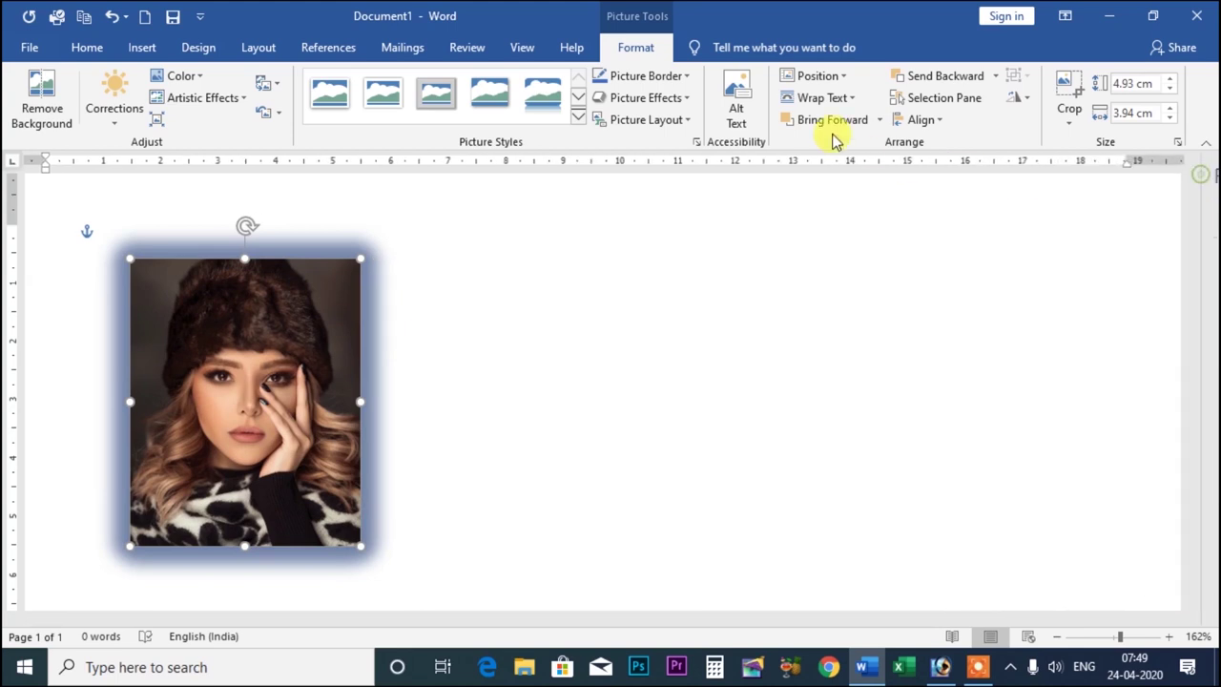
click(659, 97)
click(752, 286)
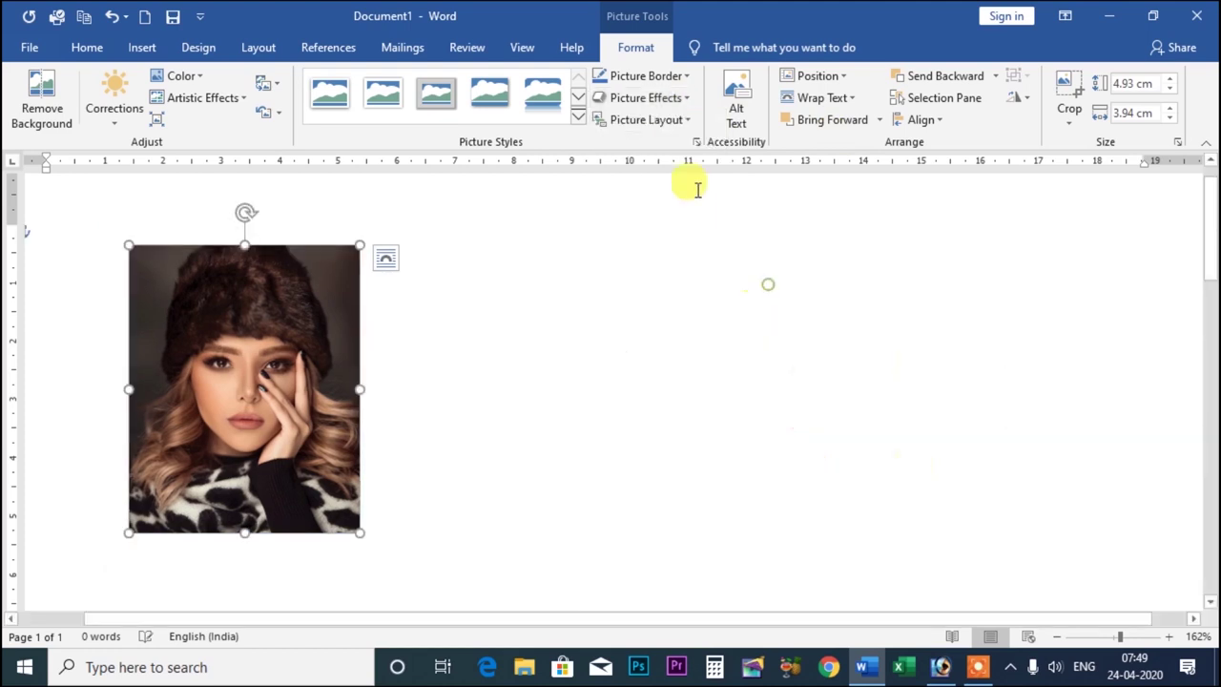
Give the portrait soft edges, starting from the 10 pt preset and fine-tuned to 19 pt
click(677, 102)
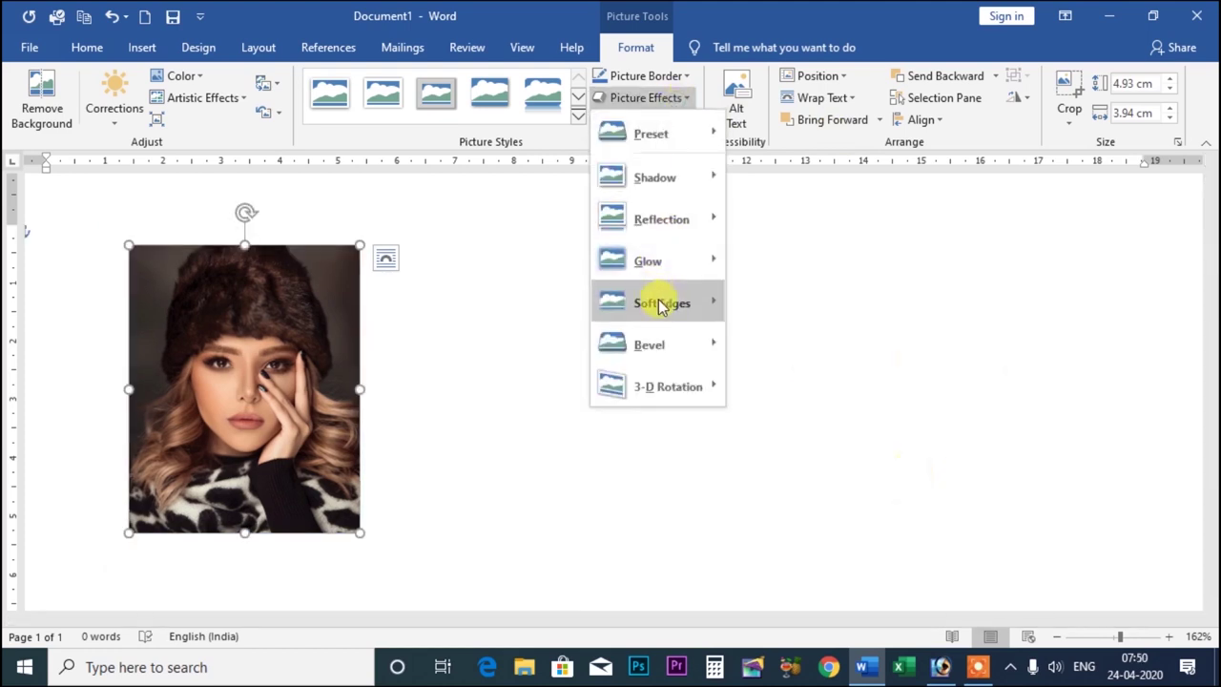
mouse_move(661, 302)
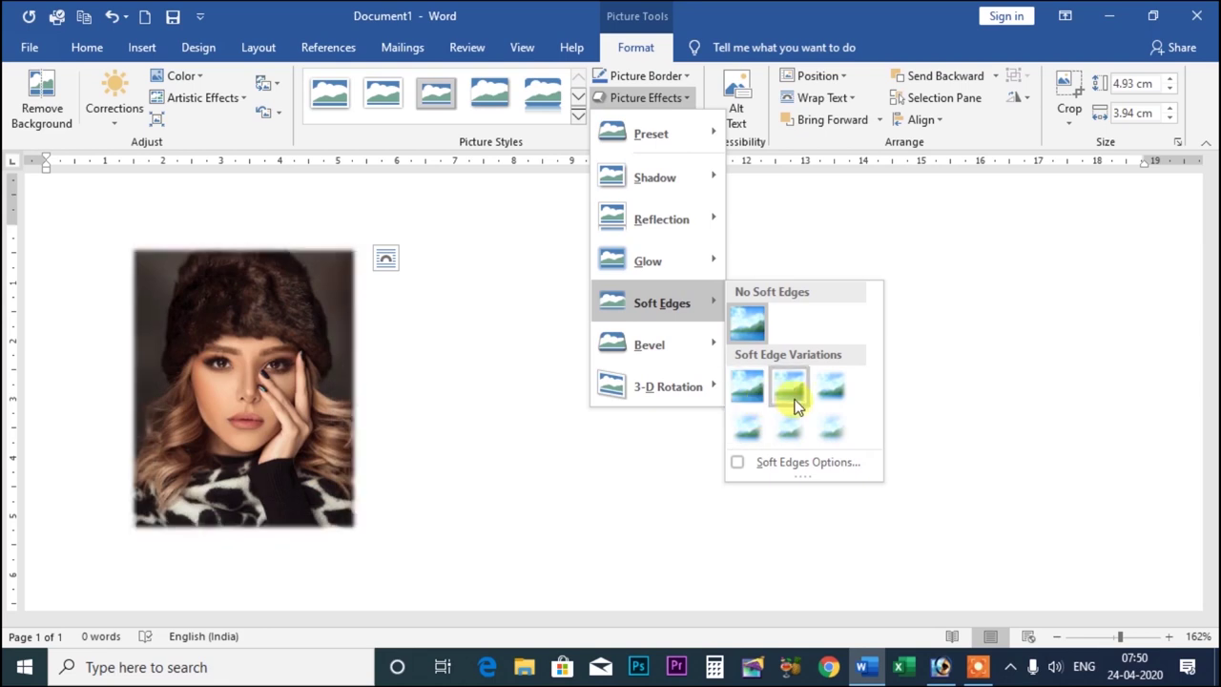
click(797, 405)
click(646, 97)
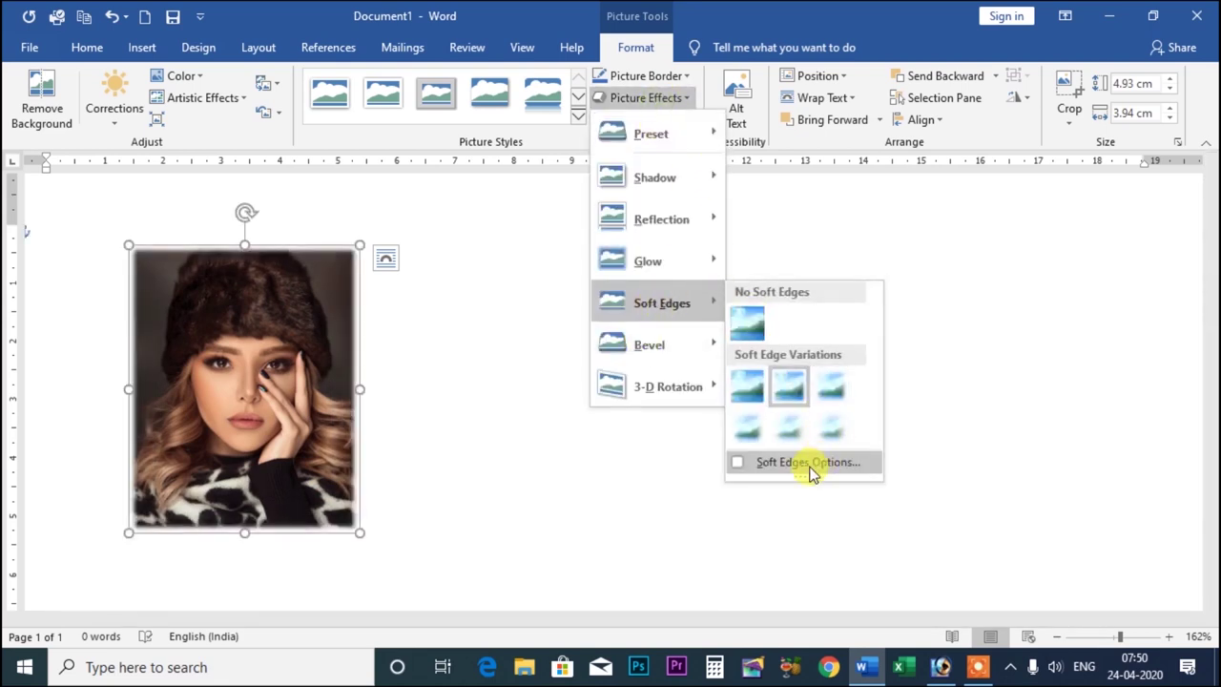
click(809, 468)
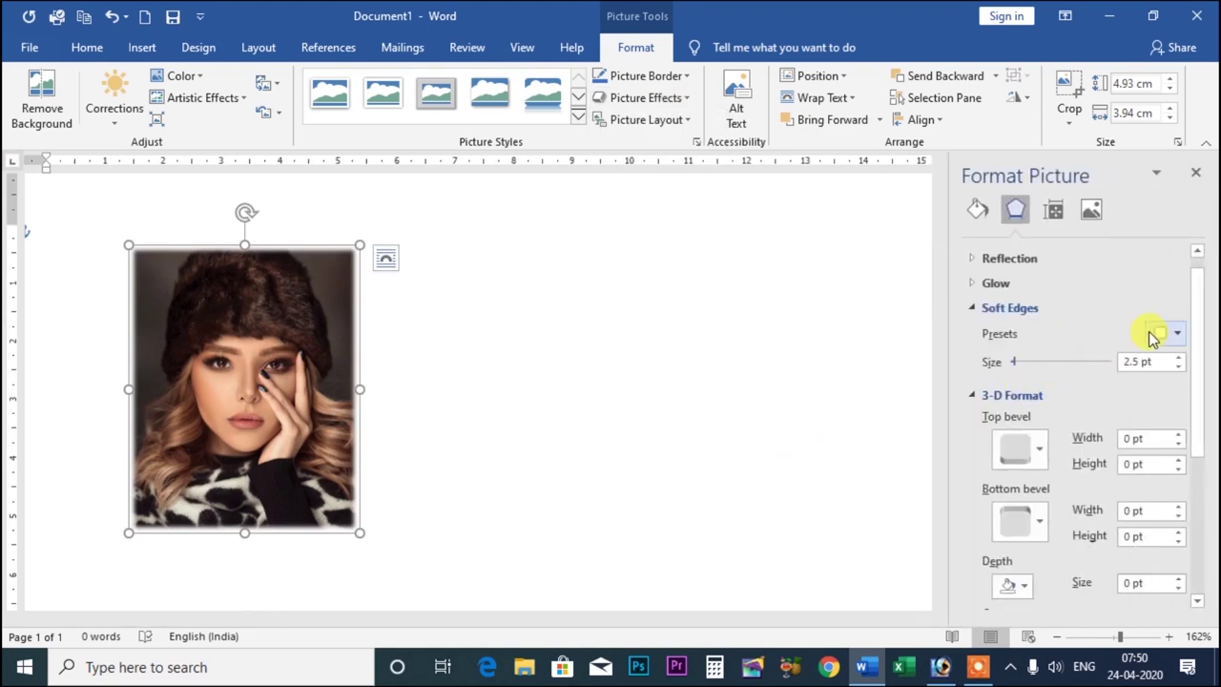
click(1176, 334)
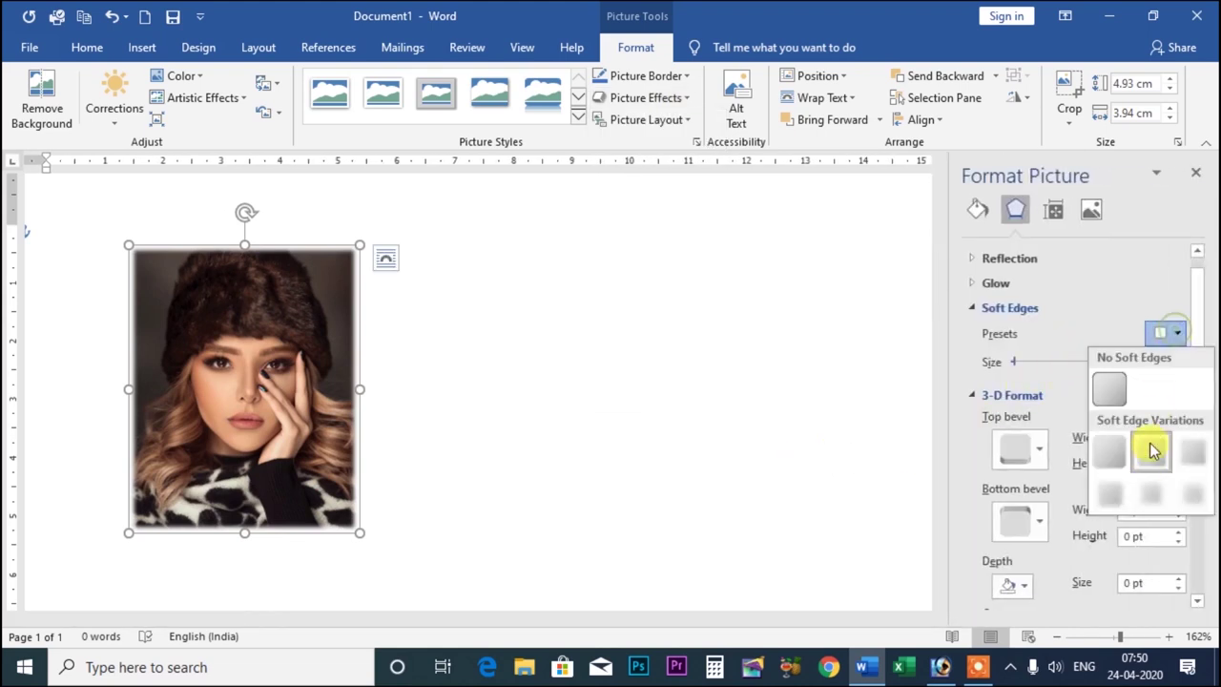
click(1112, 493)
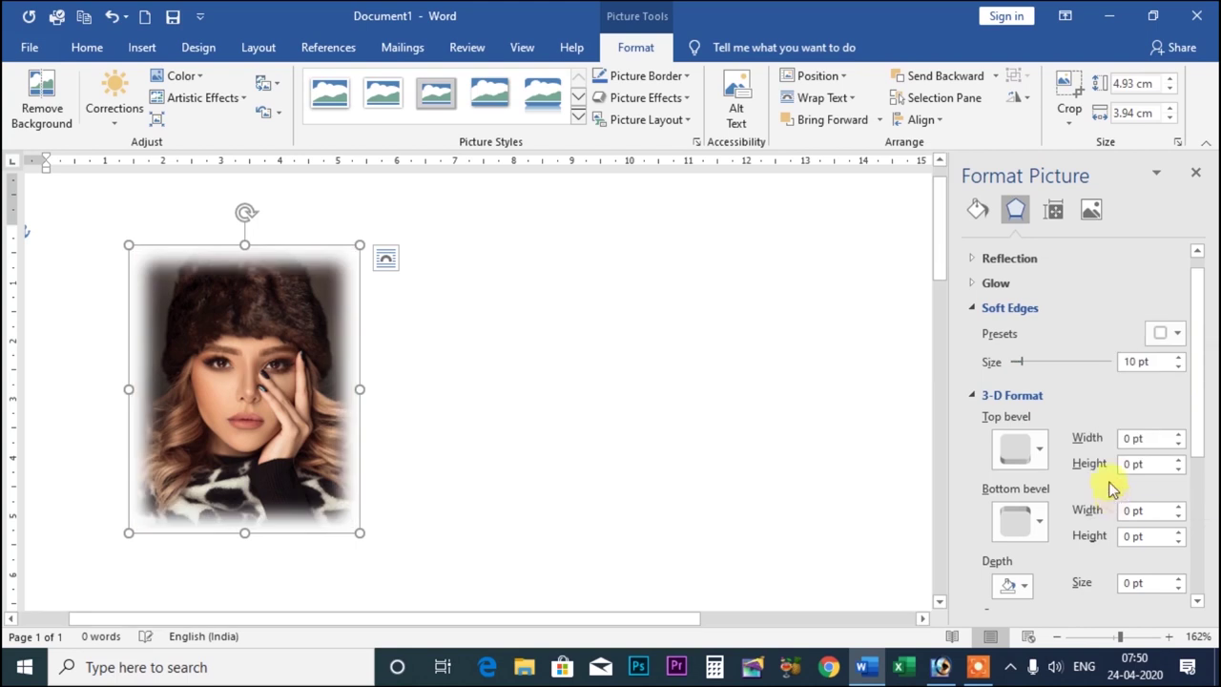
drag(1050, 366, 1035, 370)
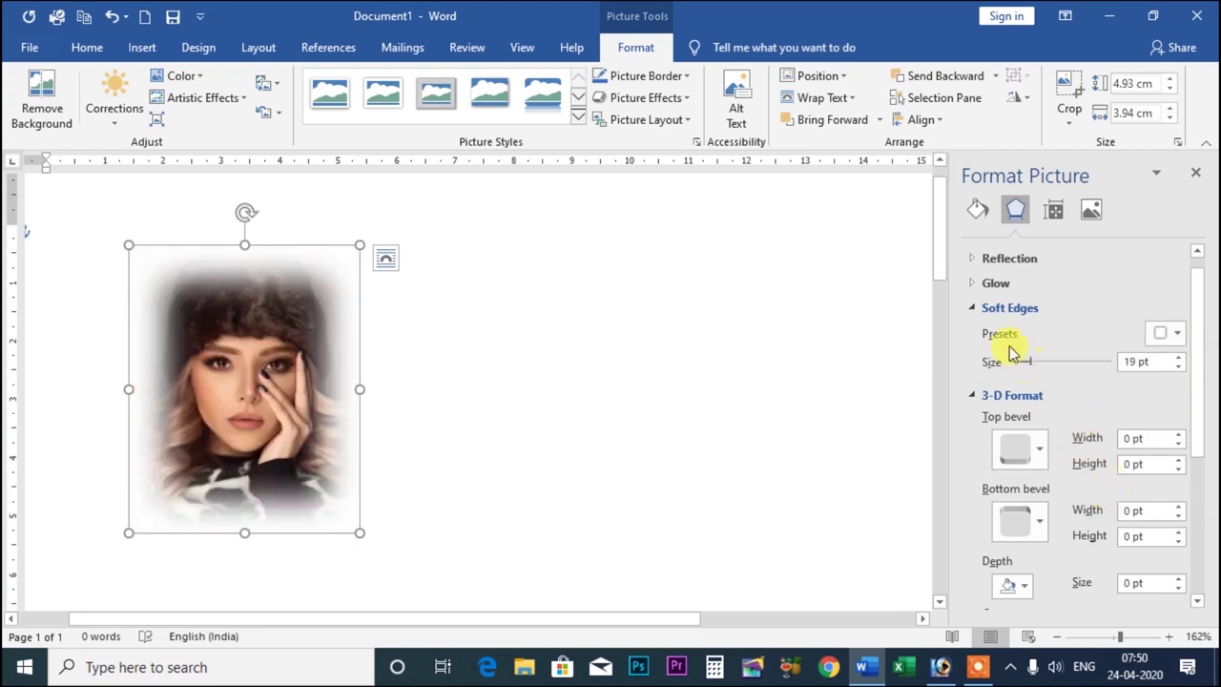
Close the Format Picture pane and bring up the Picture Effects bevel gallery
click(974, 309)
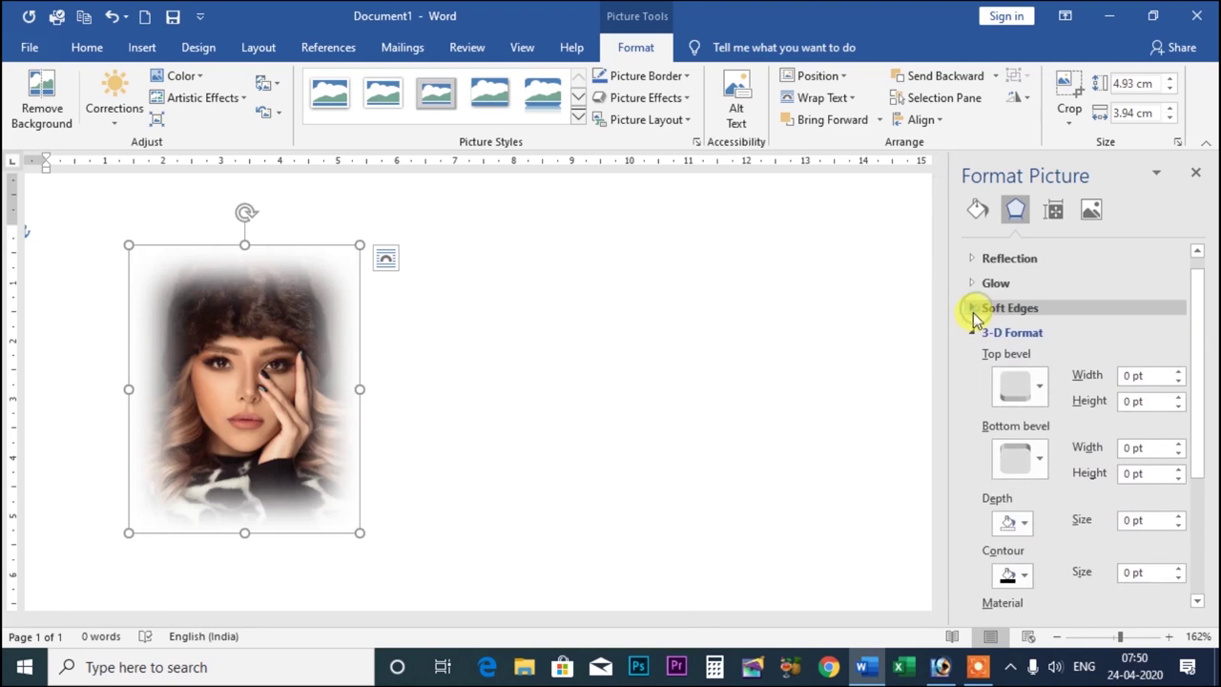
click(1196, 177)
click(649, 97)
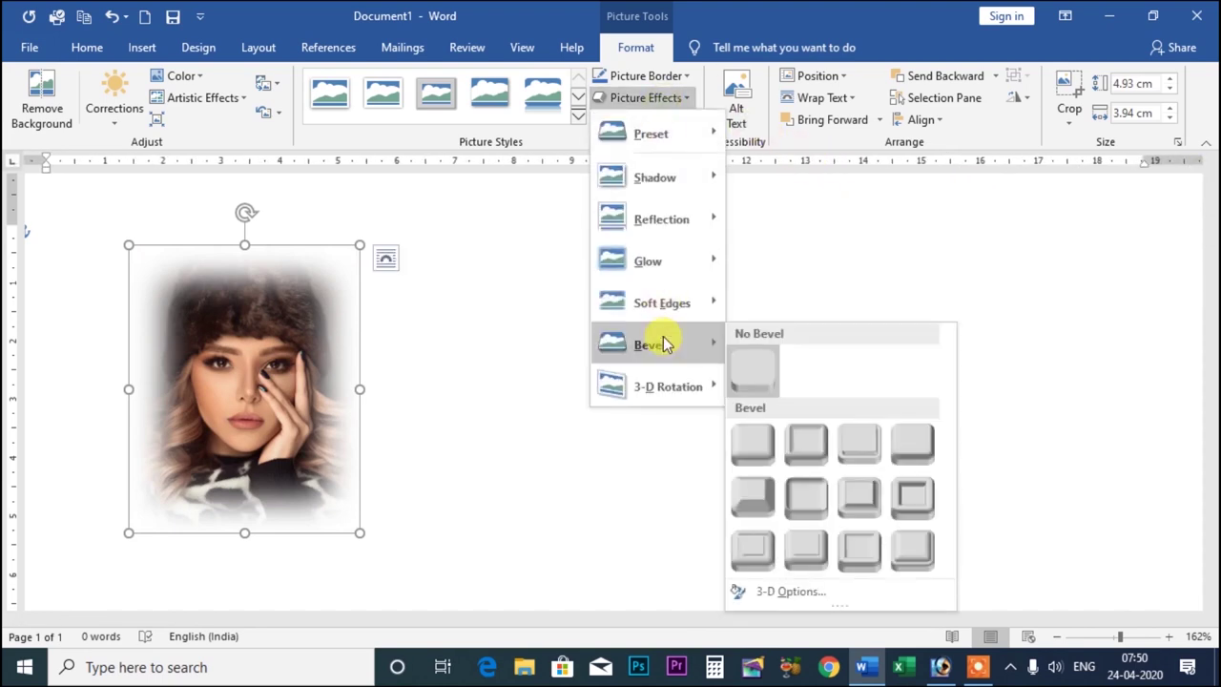
Remove the soft edges and apply a second-row bevel preset to the portrait
click(749, 321)
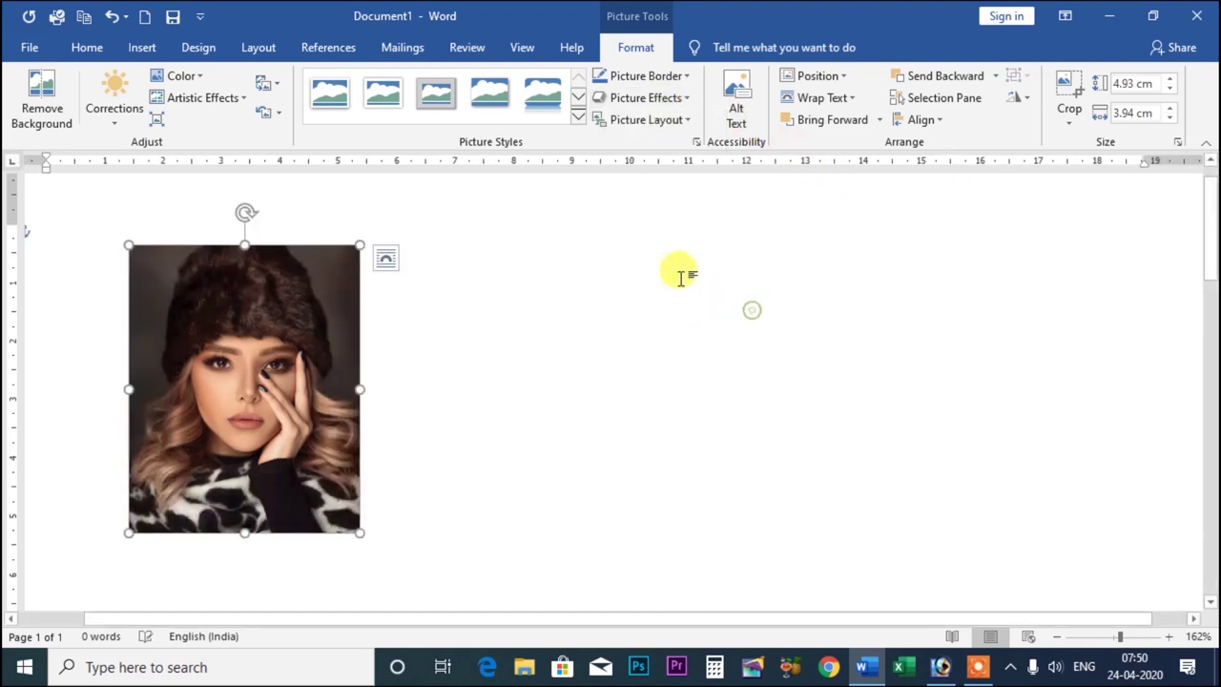
click(667, 97)
mouse_move(648, 344)
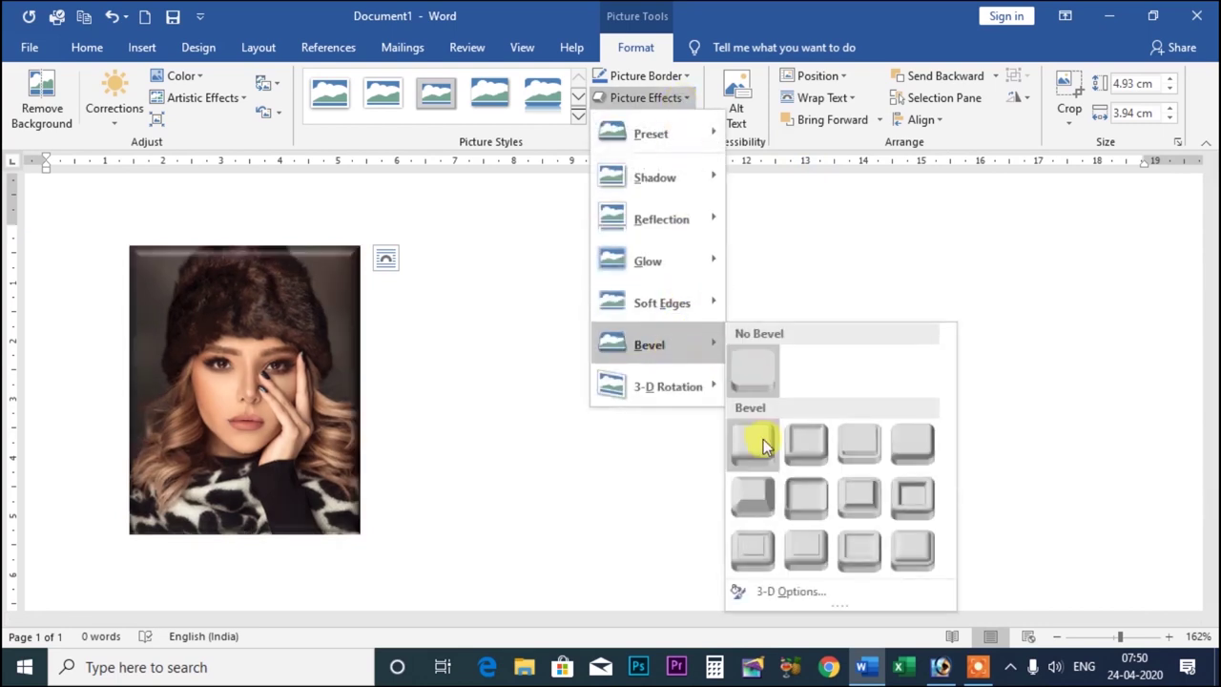
click(761, 498)
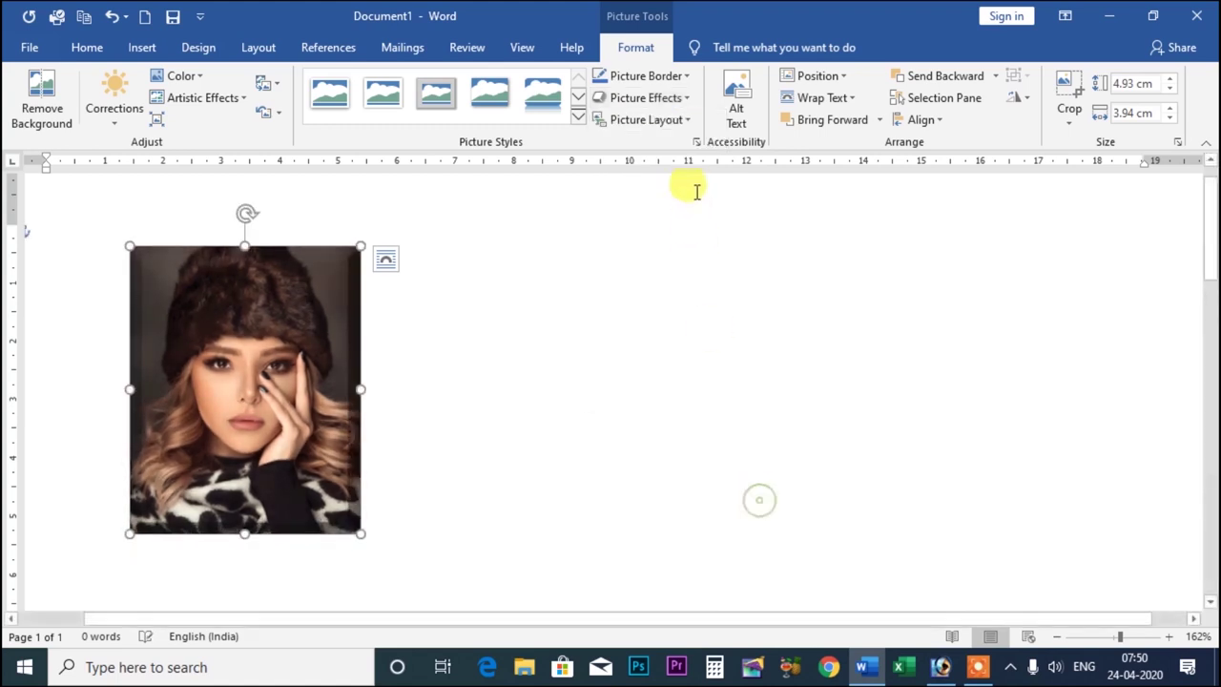
click(691, 103)
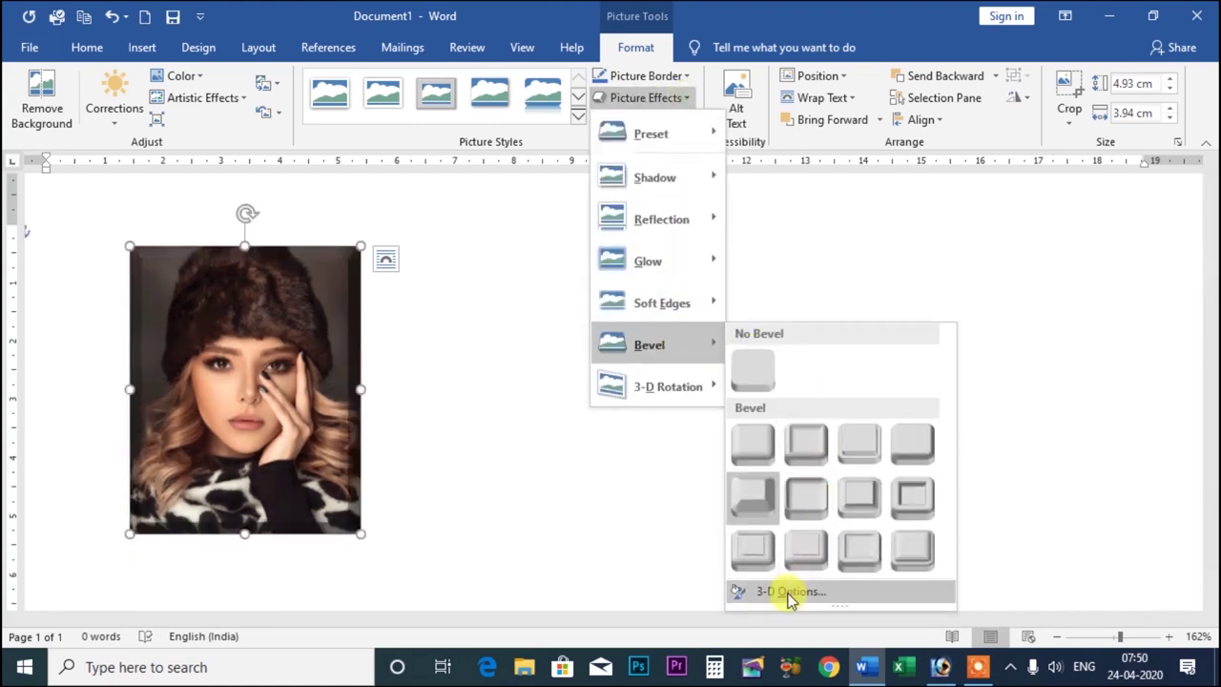
click(788, 592)
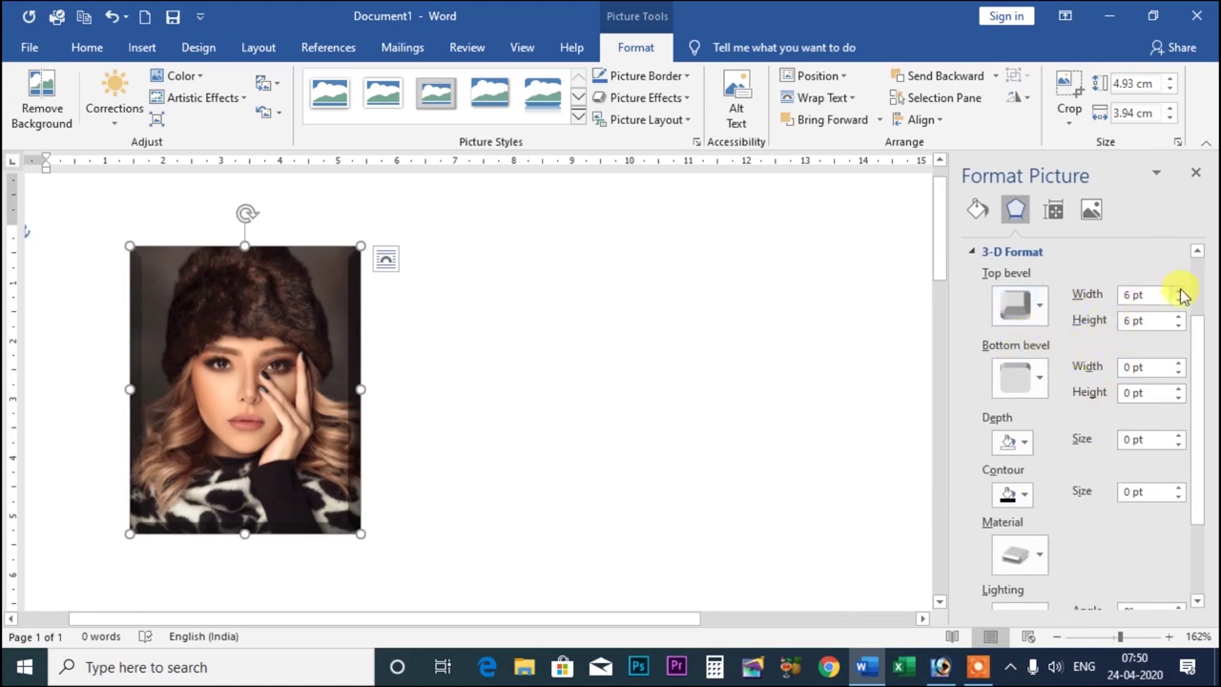
Set the top bevel to 10 pt wide by 8 pt high and add a bottom bevel
click(1180, 290)
click(1180, 290)
click(1180, 290)
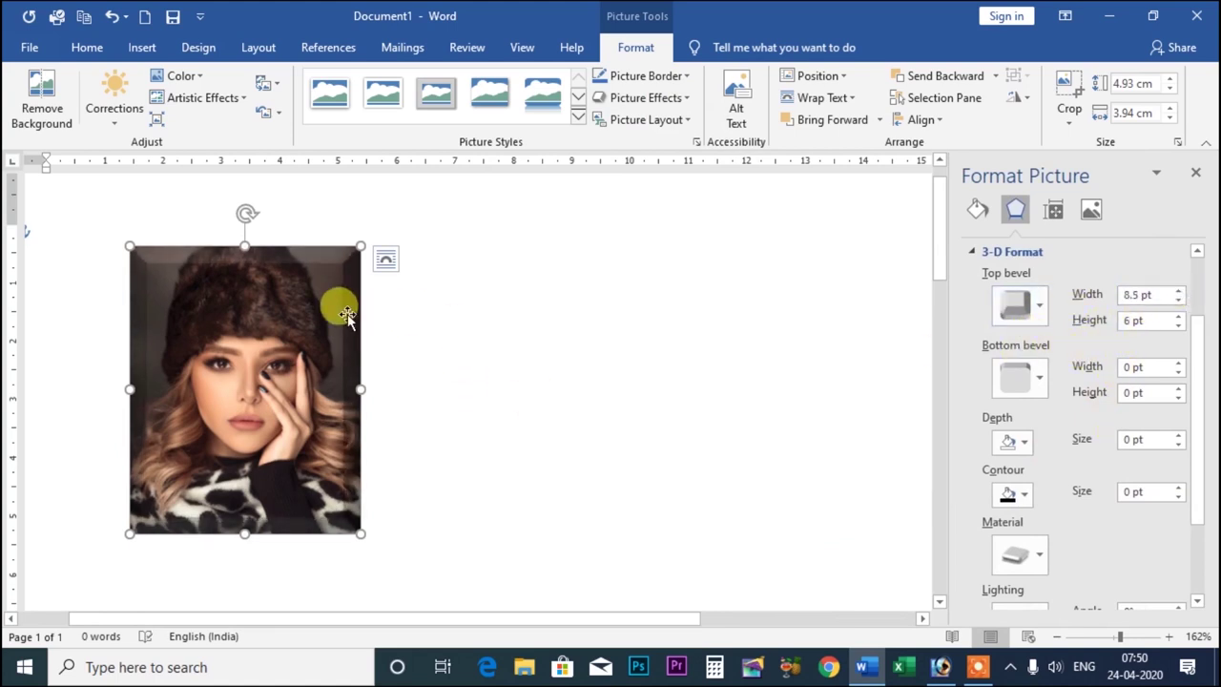
click(1179, 291)
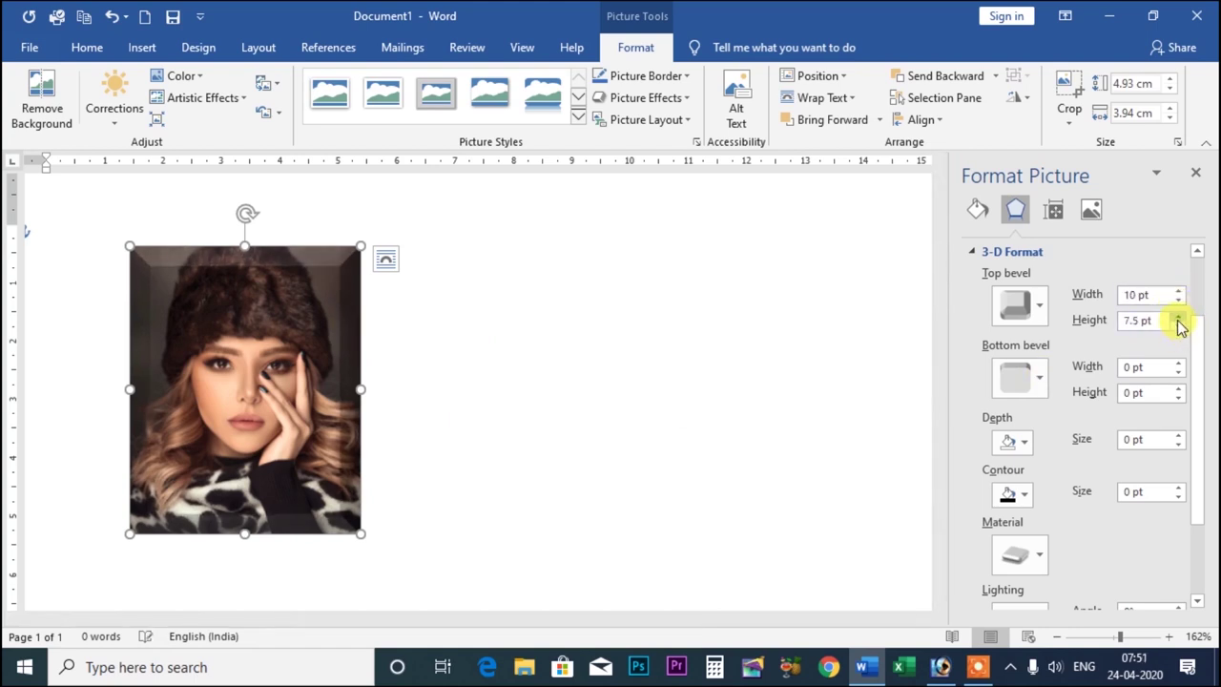
click(1179, 318)
click(1038, 378)
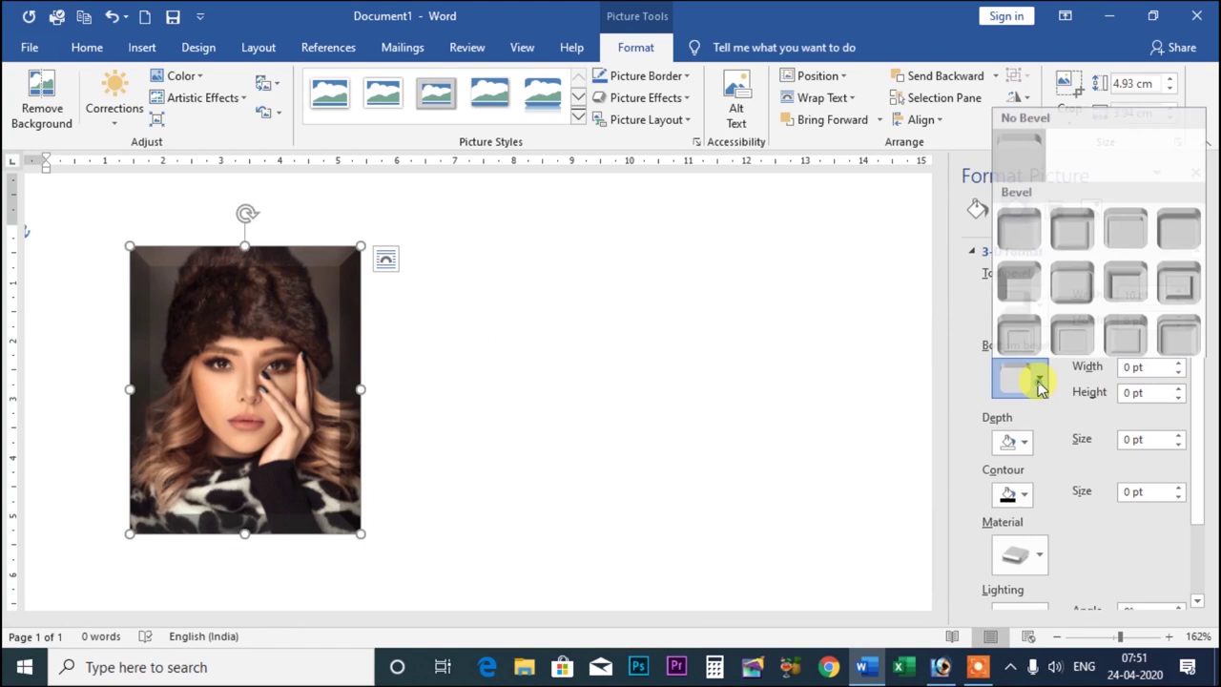
click(1021, 289)
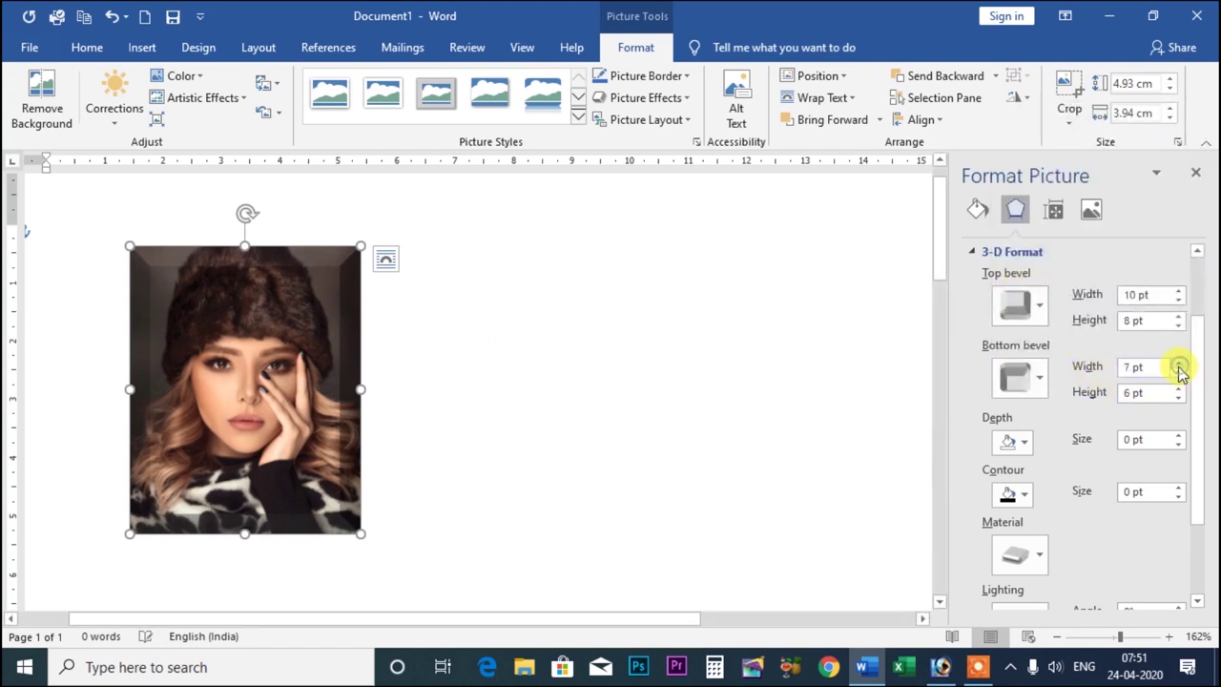
Set the depth to 3.5 pt and change its colour from red to green
click(1016, 441)
click(1014, 589)
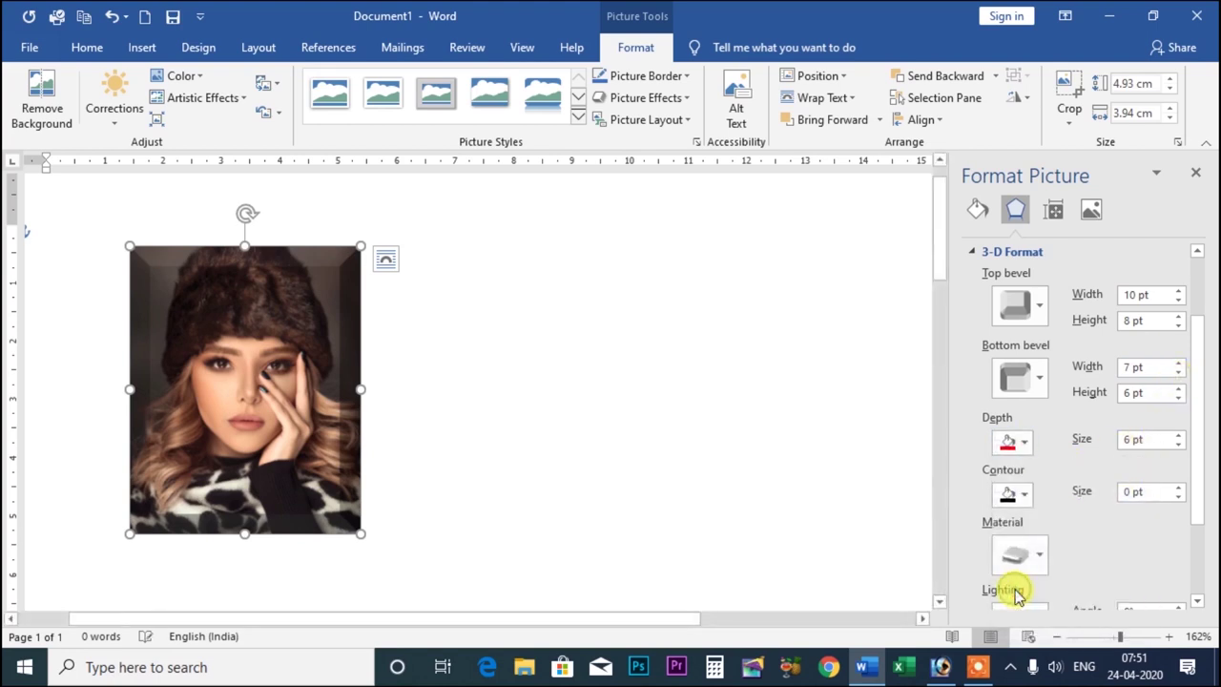
click(1179, 435)
click(1180, 435)
click(1180, 435)
click(1016, 442)
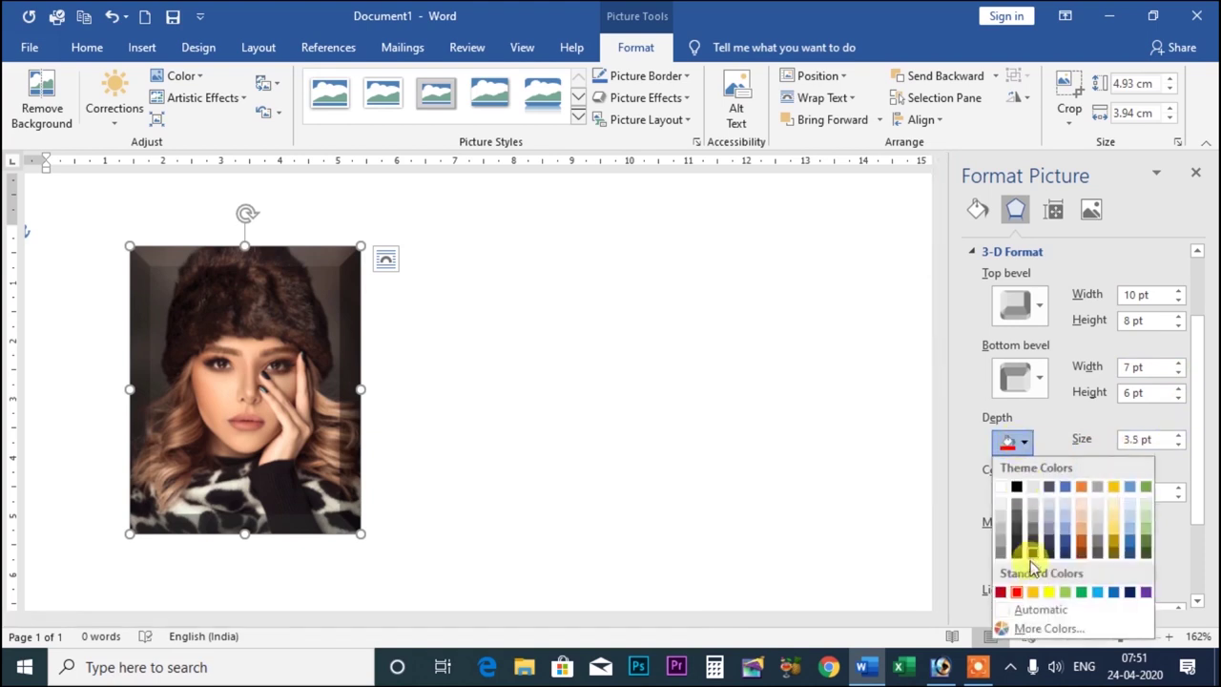
click(1083, 592)
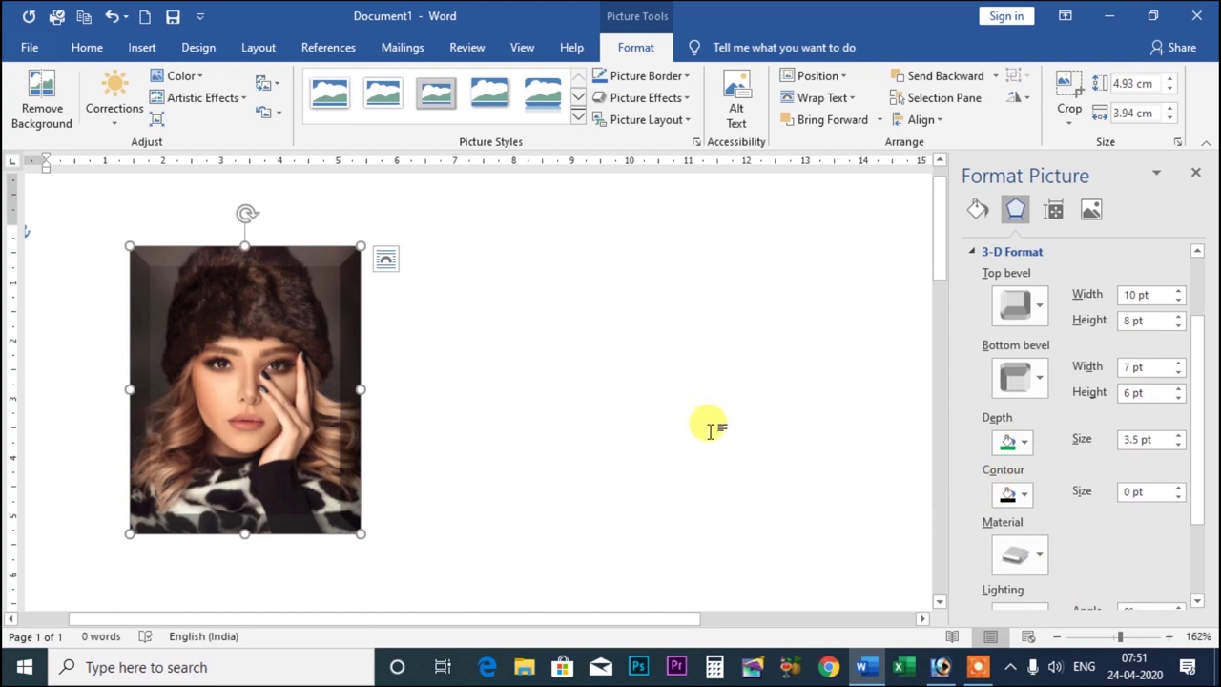
Give the portrait a red 5.5 pt contour and switch the depth colour to yellow
click(1024, 494)
click(1002, 456)
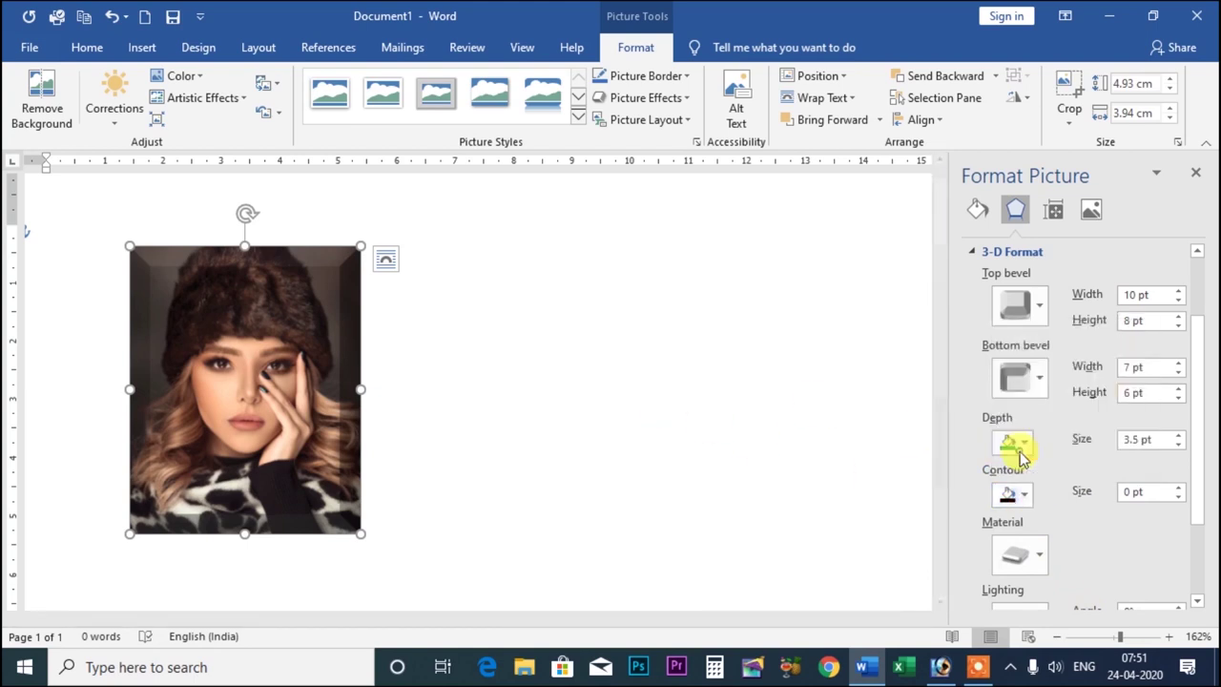
click(1179, 487)
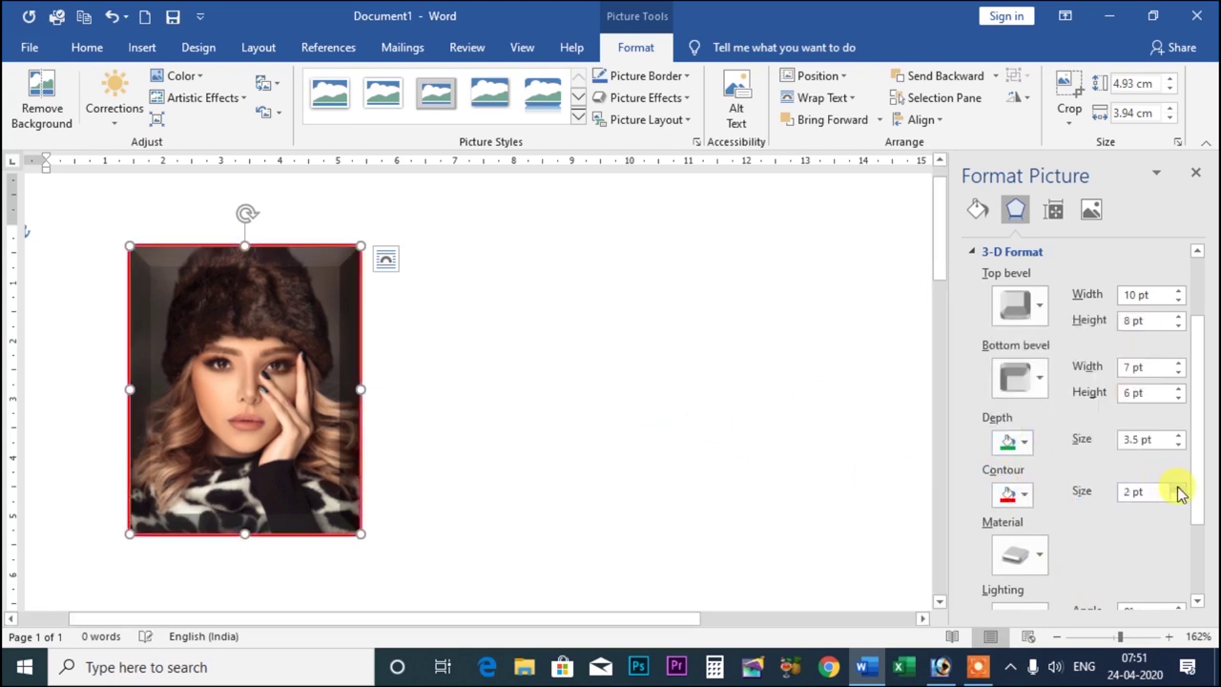
click(1179, 486)
click(1179, 487)
click(1179, 487)
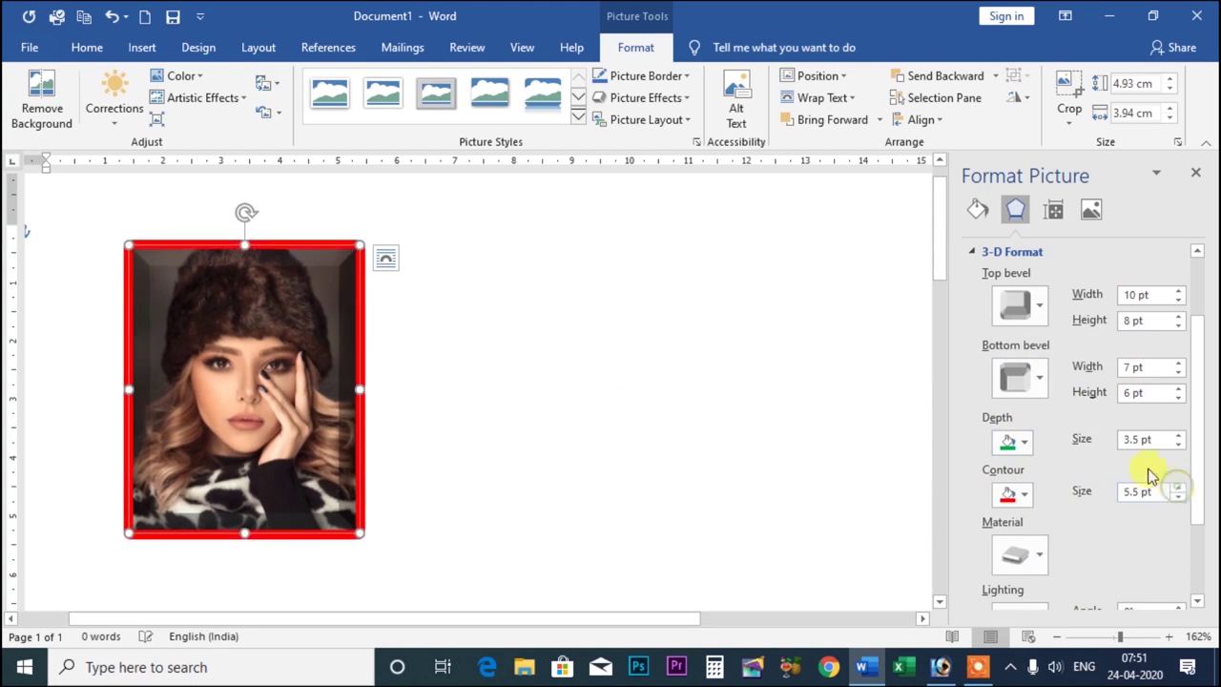
click(1015, 449)
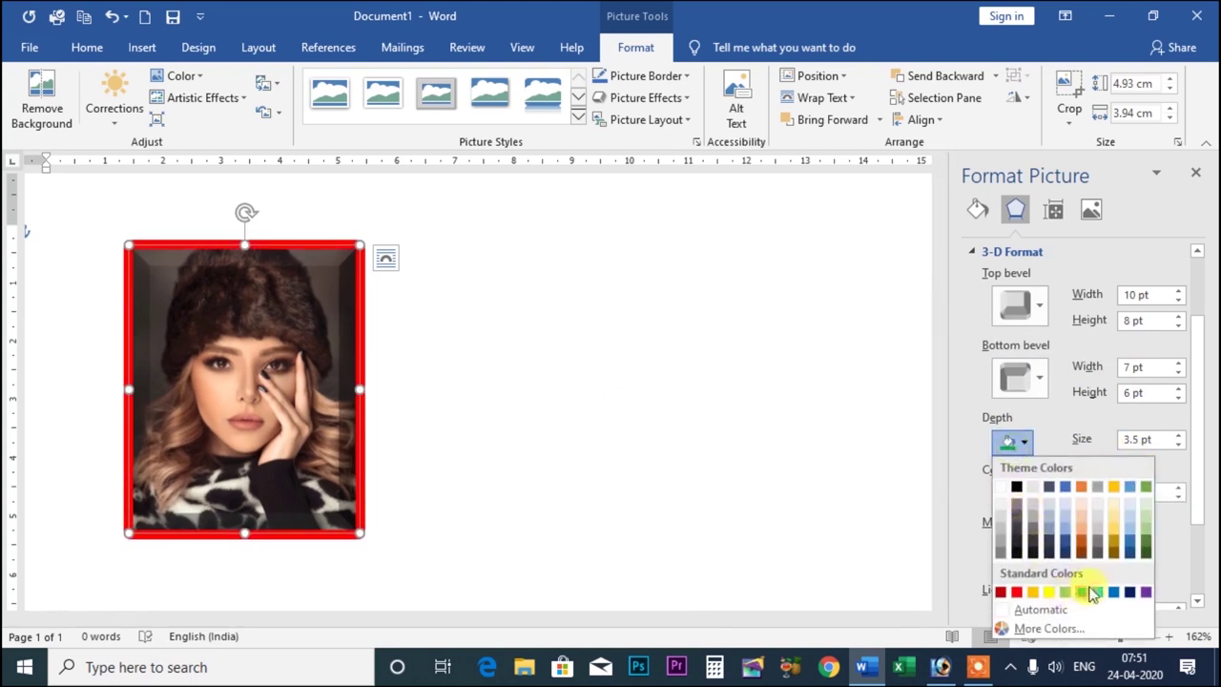
click(1050, 593)
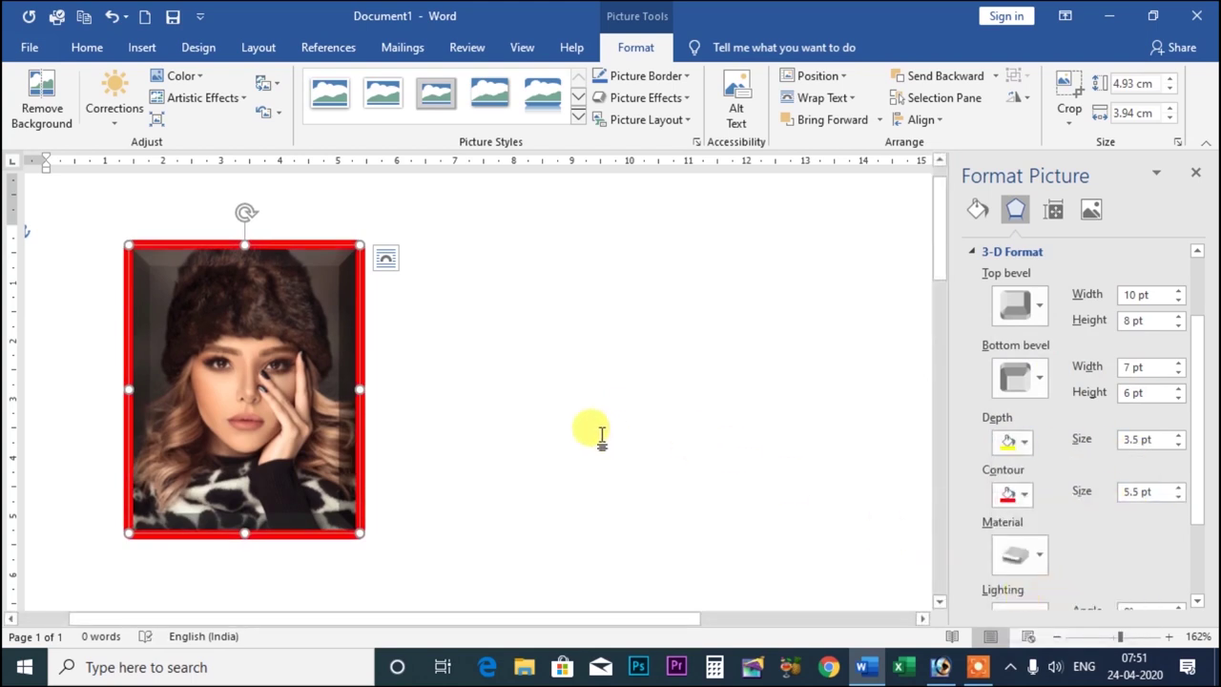
Leave the material unchanged and apply a cool lighting preset
click(1035, 561)
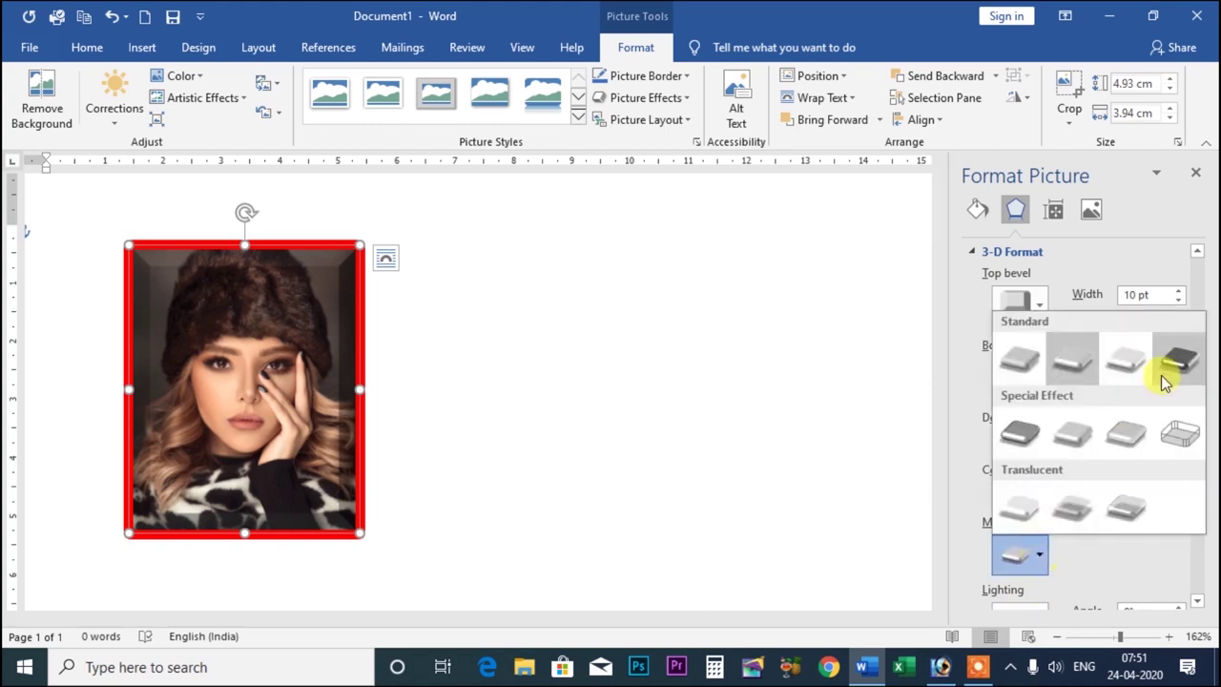
scroll(916, 464, down, 2)
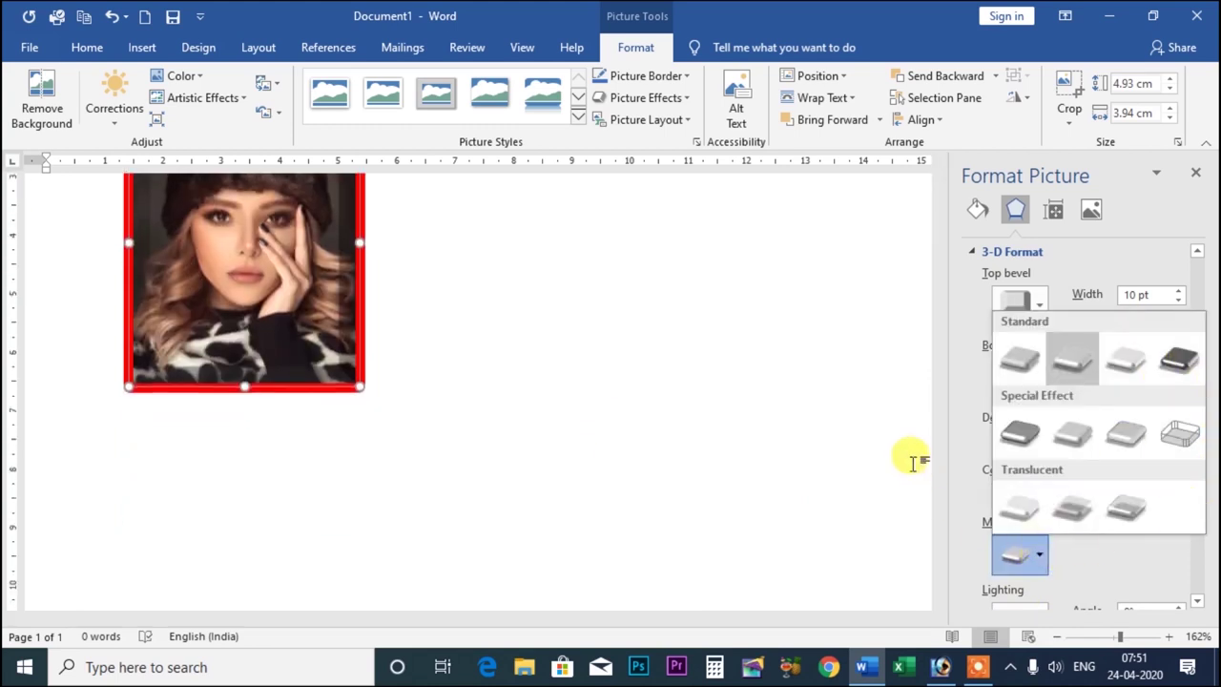
scroll(907, 467, down, 1)
click(892, 474)
drag(1199, 381, 1199, 489)
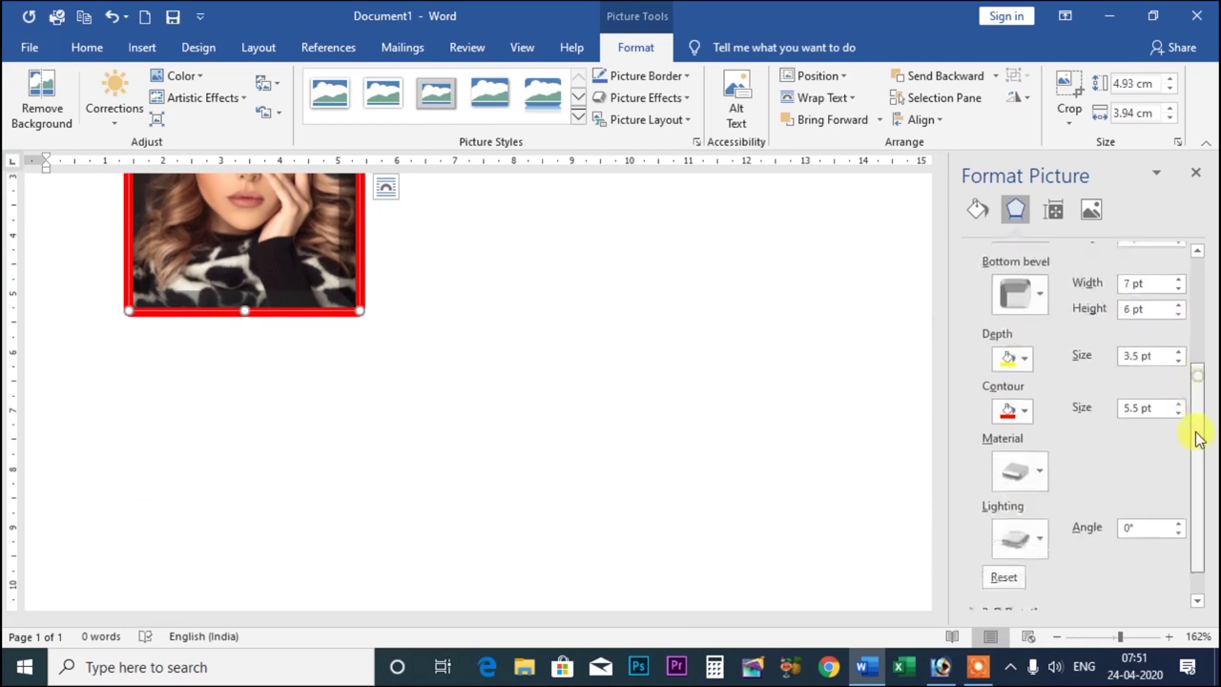
scroll(941, 517, up, 1)
scroll(942, 517, up, 2)
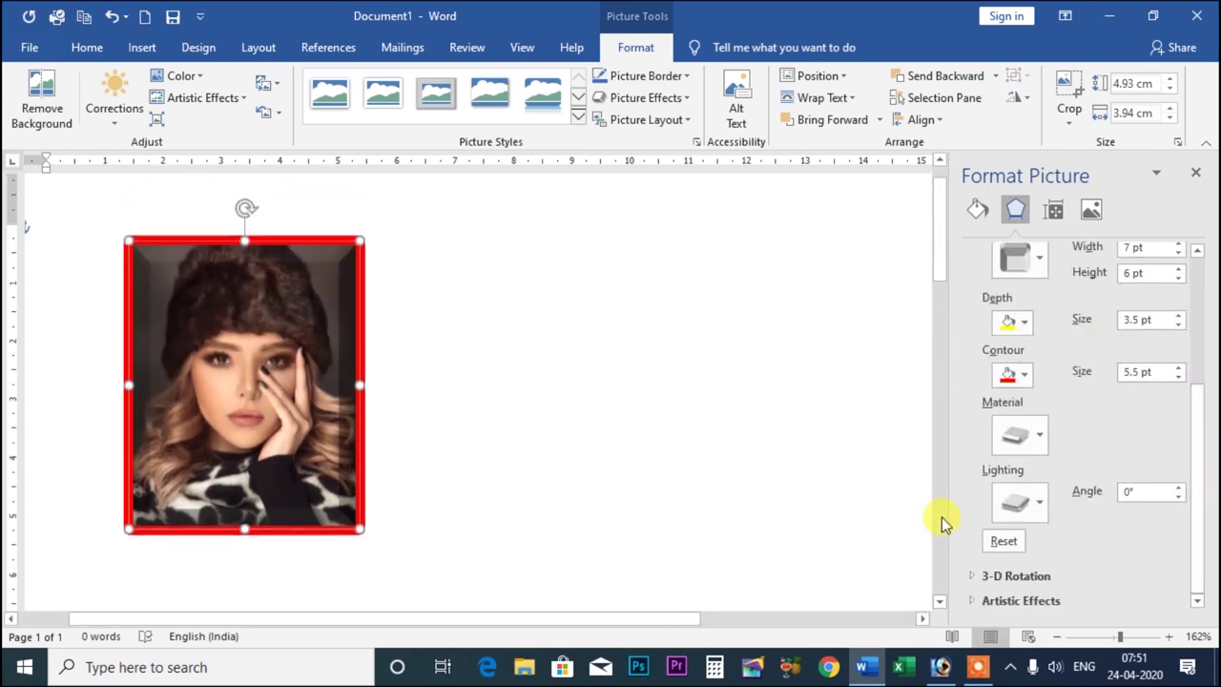
click(1038, 505)
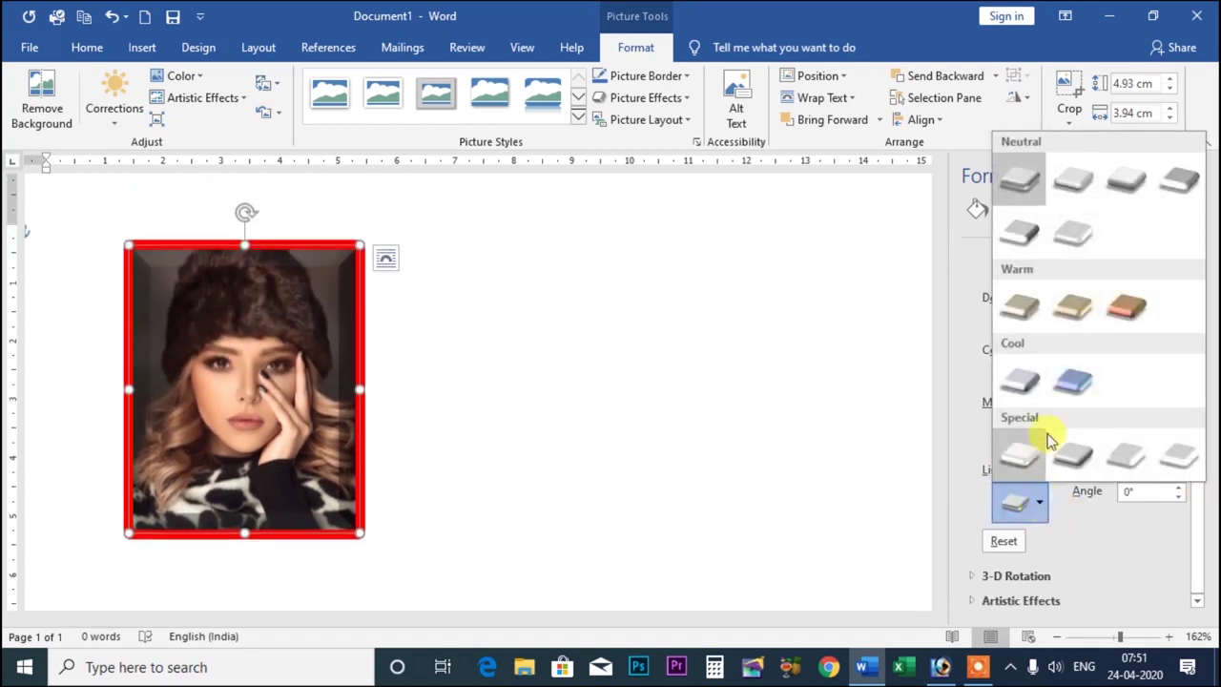
click(1084, 379)
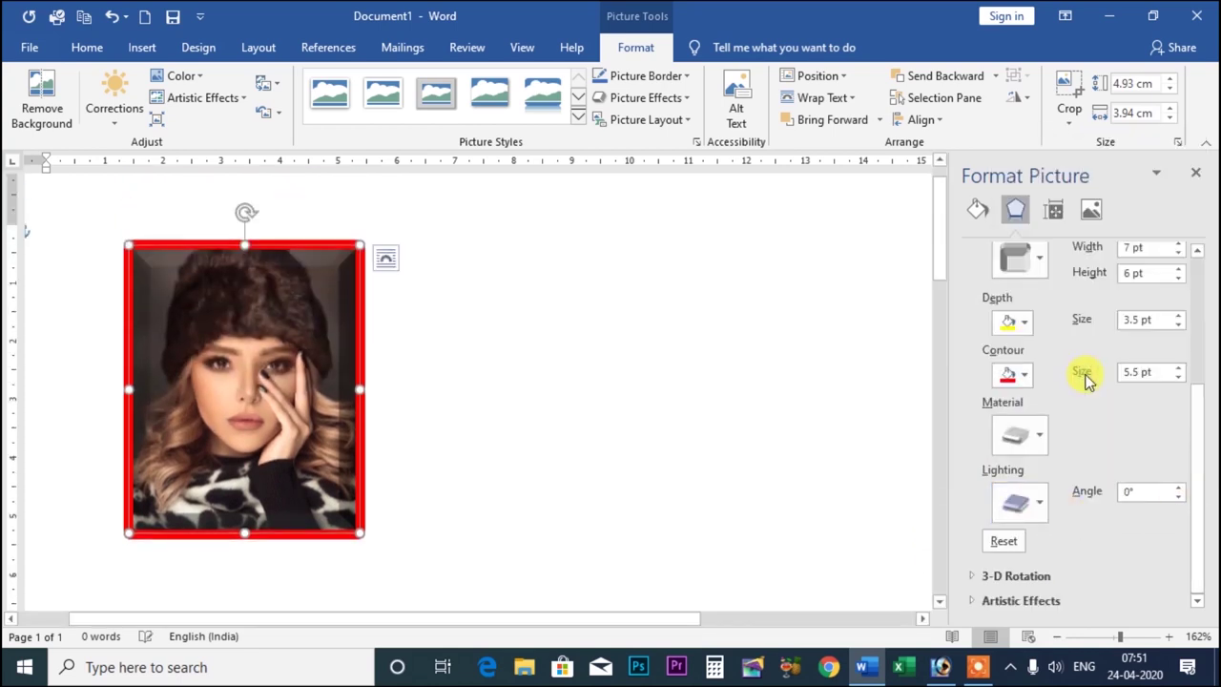
Set the lighting angle to 90°
click(1179, 487)
click(1179, 487)
click(1178, 487)
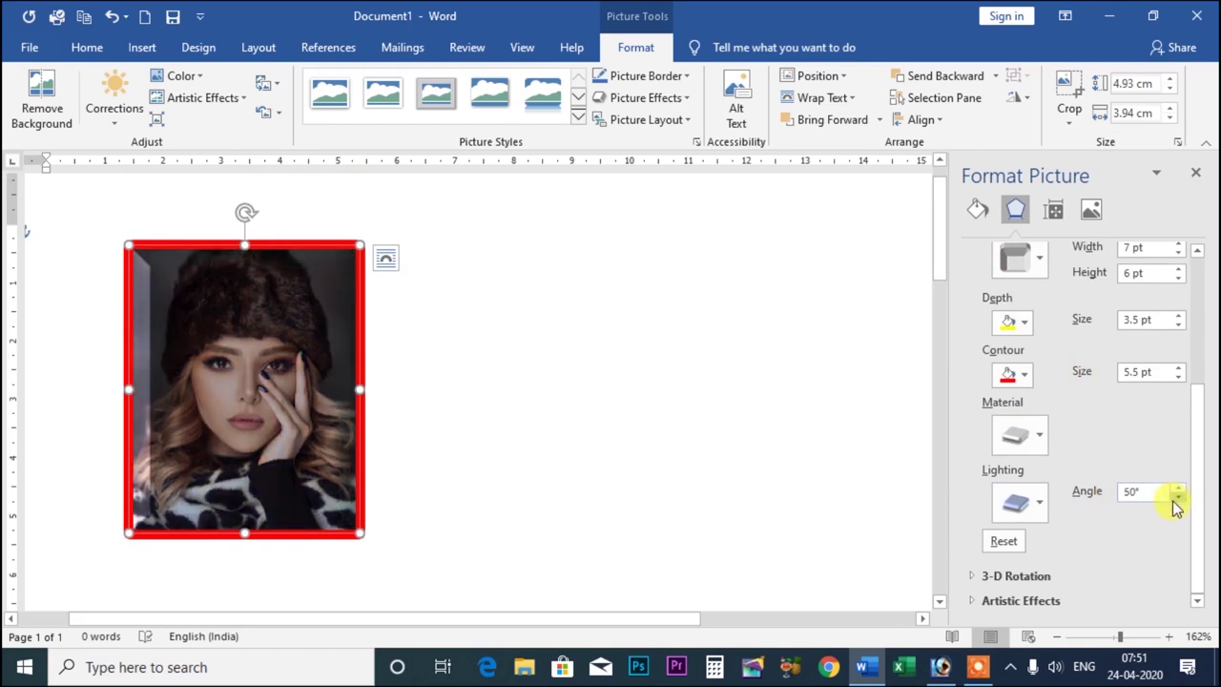
click(1178, 497)
click(1178, 497)
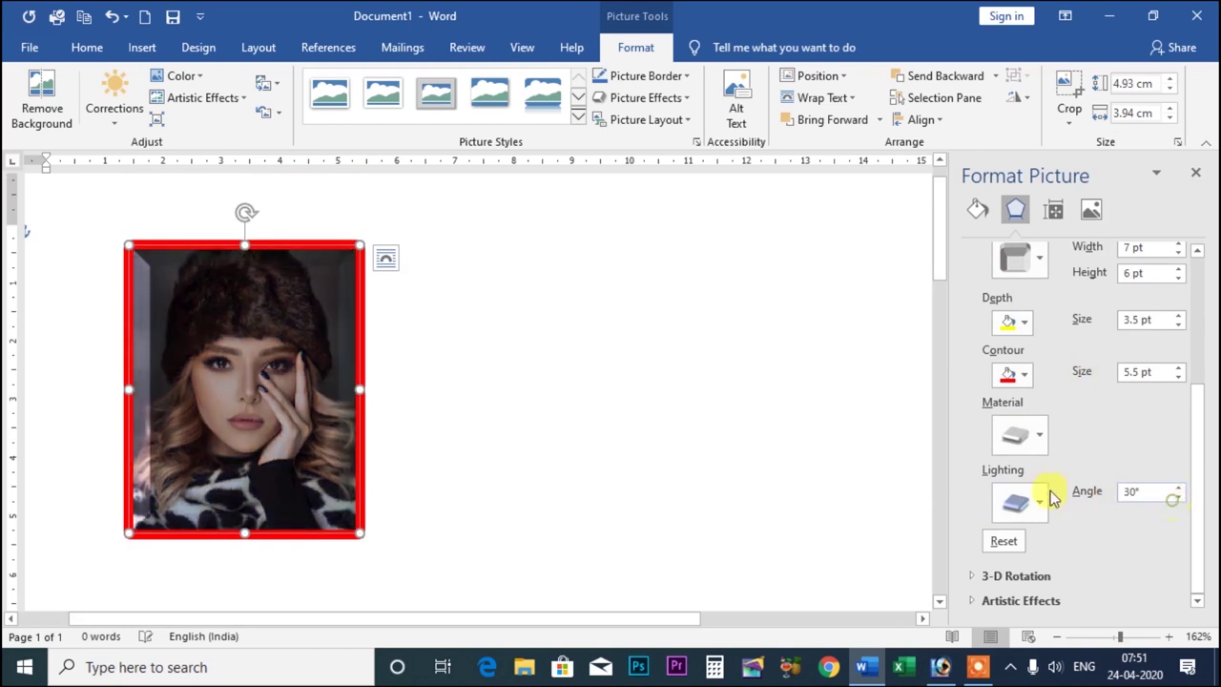
click(1179, 487)
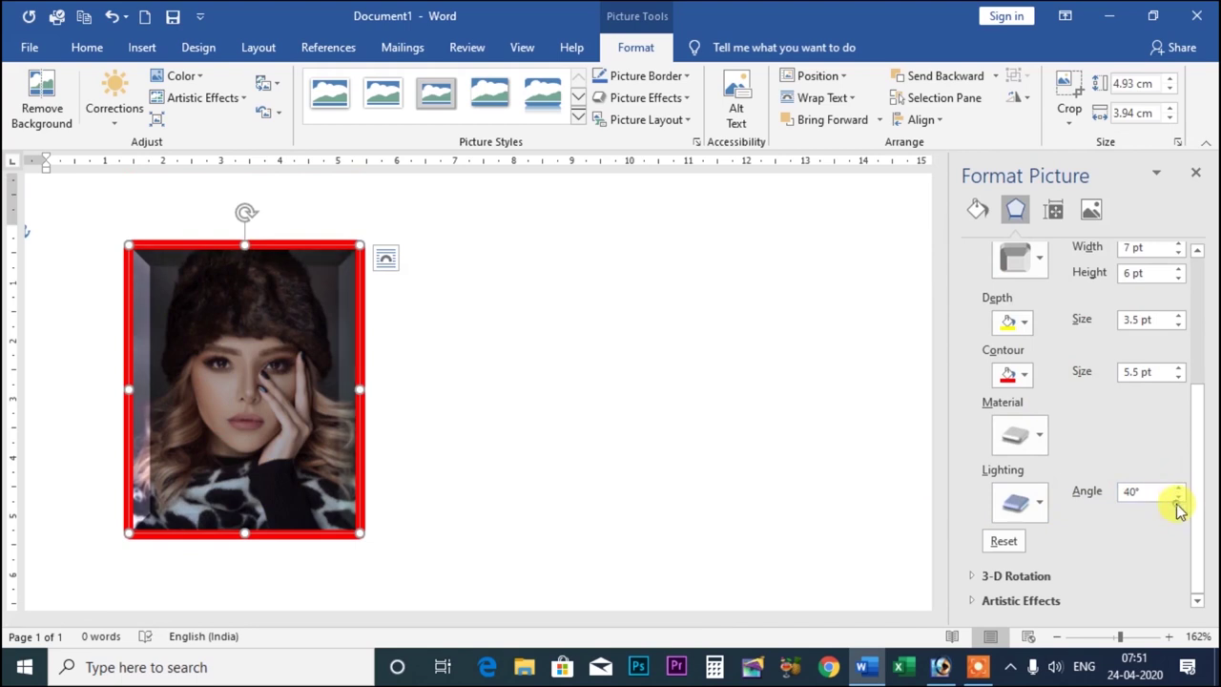
click(1178, 488)
click(1178, 487)
click(1178, 488)
click(1178, 488)
click(1178, 487)
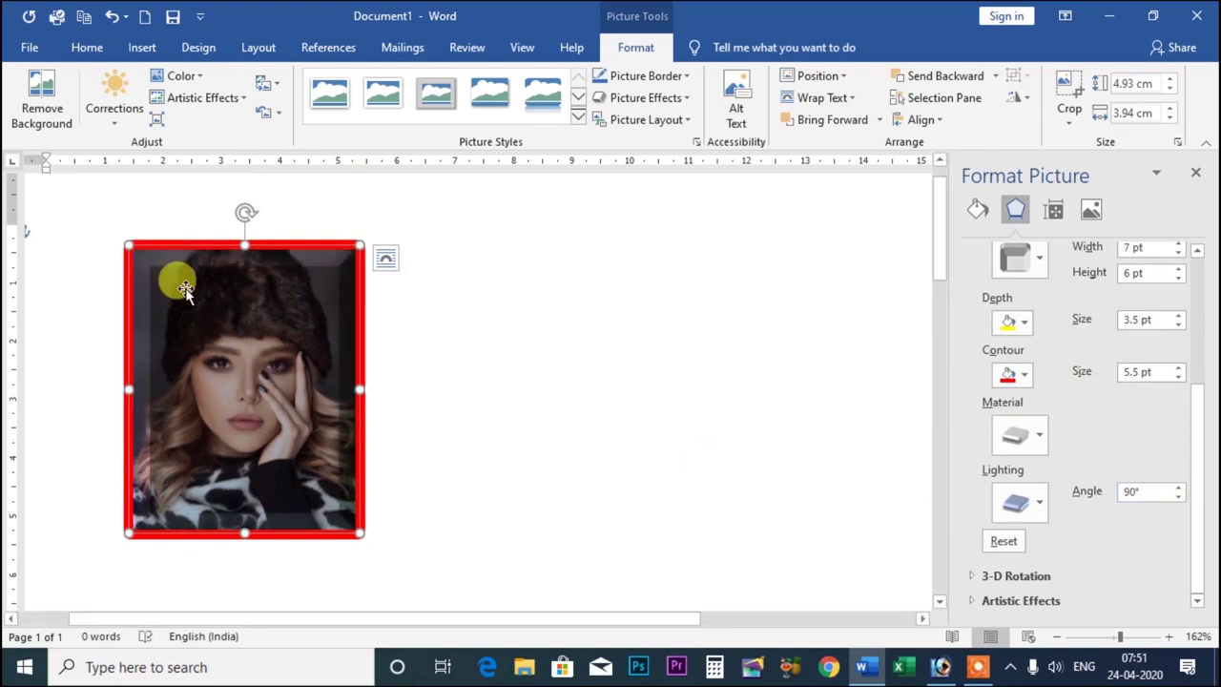
scroll(1014, 494, up, 1)
scroll(1014, 494, up, 4)
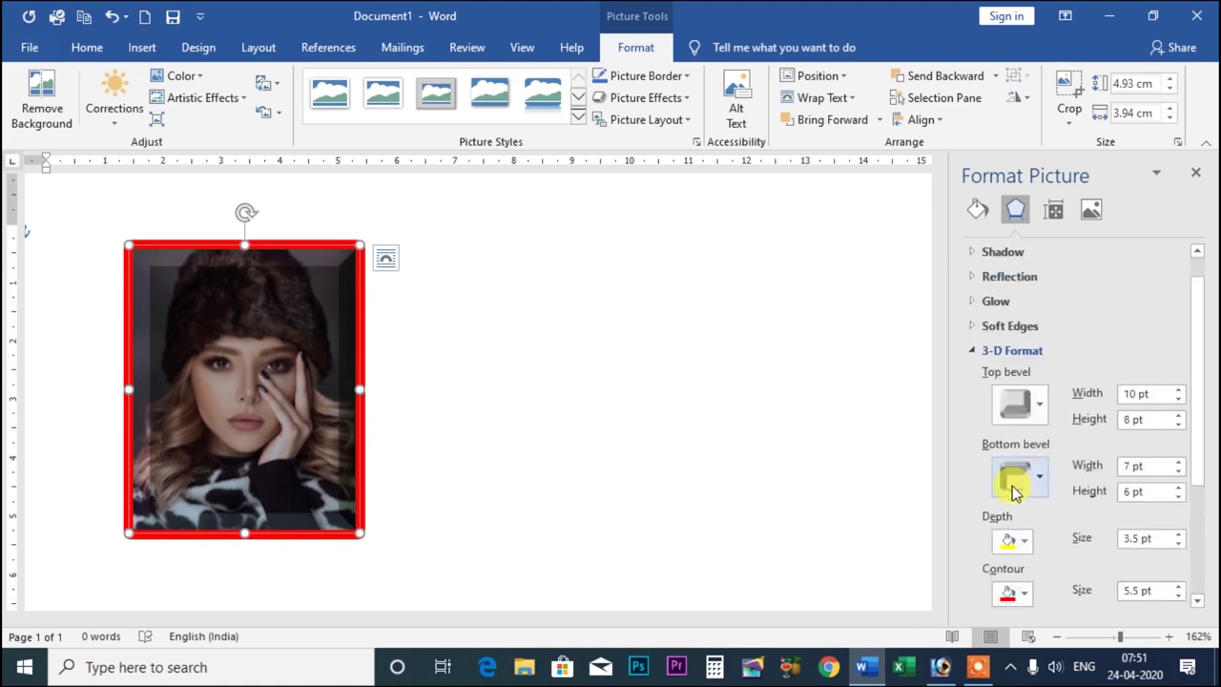
Close the pane and clear the portrait's bevel, shadow and preset effects
click(1196, 172)
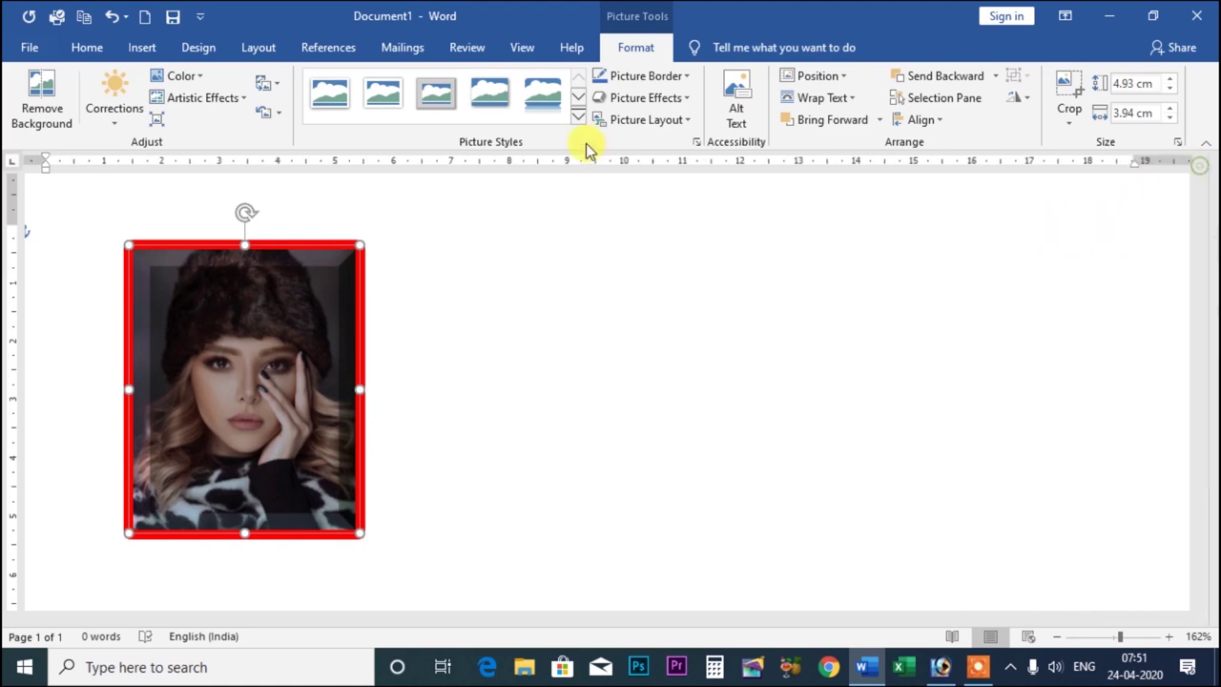
click(639, 97)
click(750, 357)
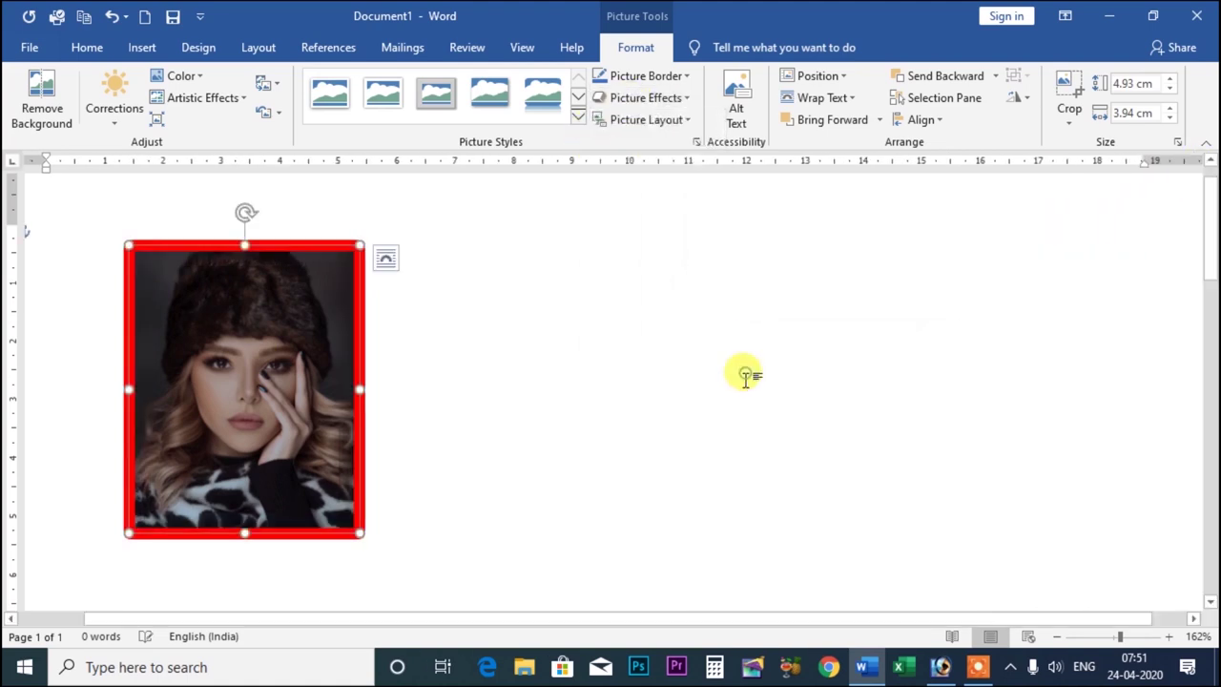
click(655, 99)
mouse_move(651, 134)
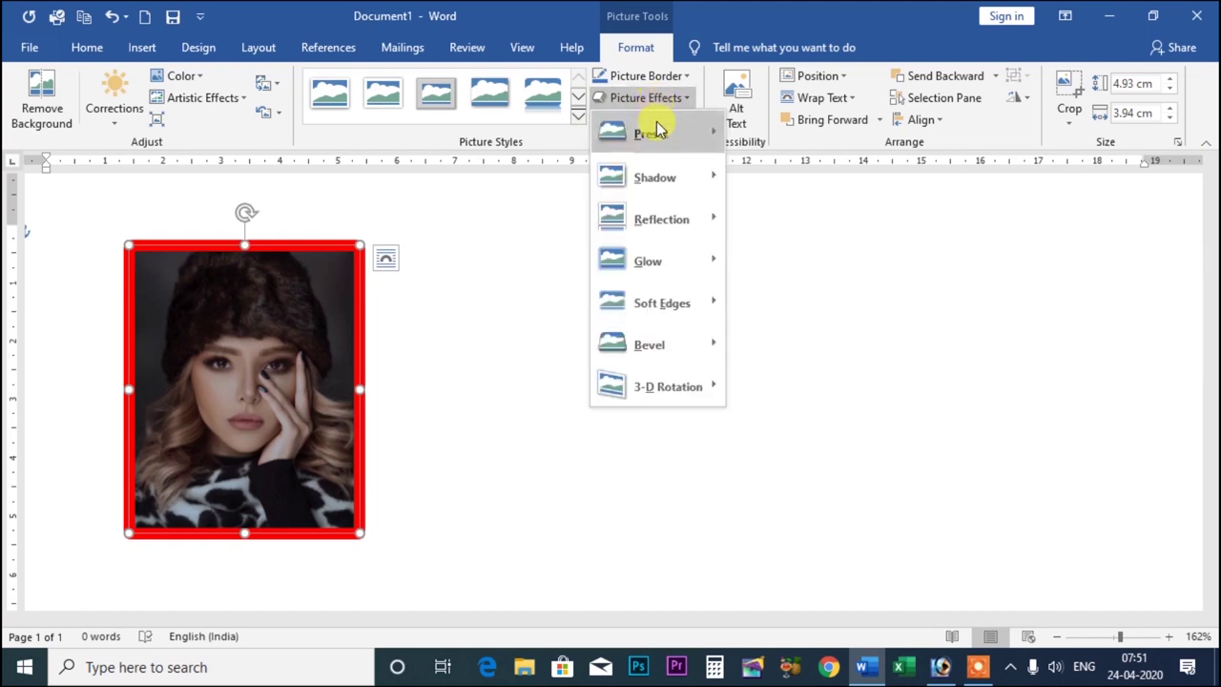
mouse_move(654, 178)
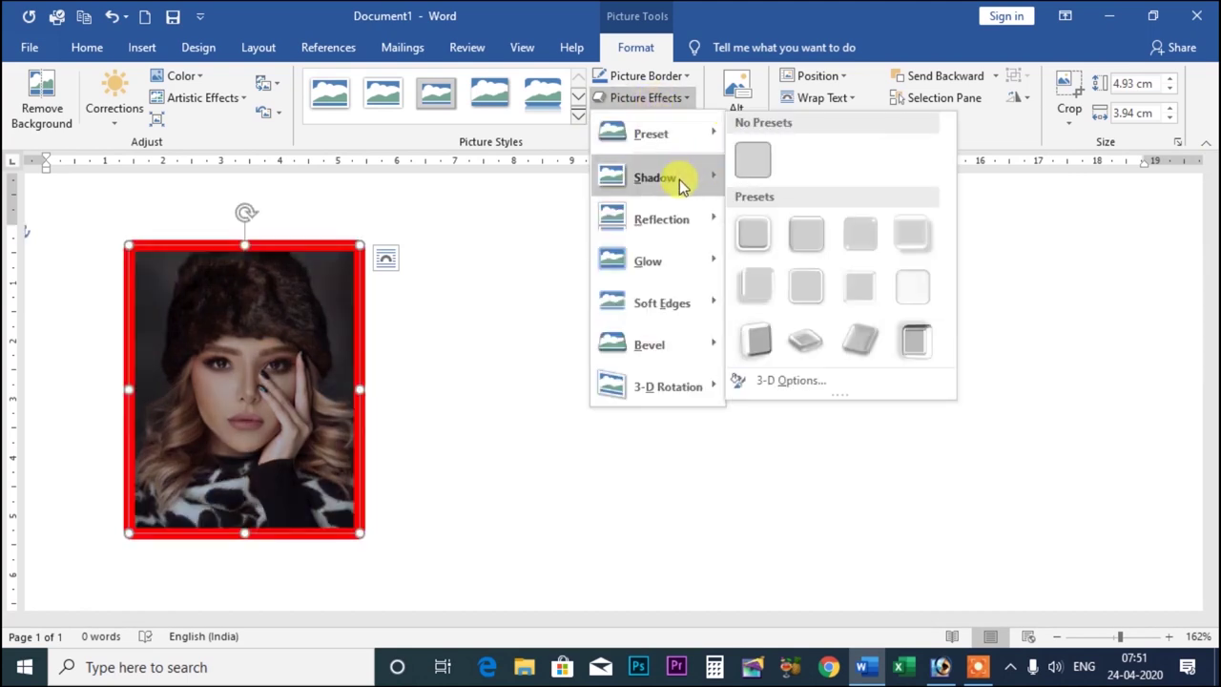
click(742, 170)
click(668, 99)
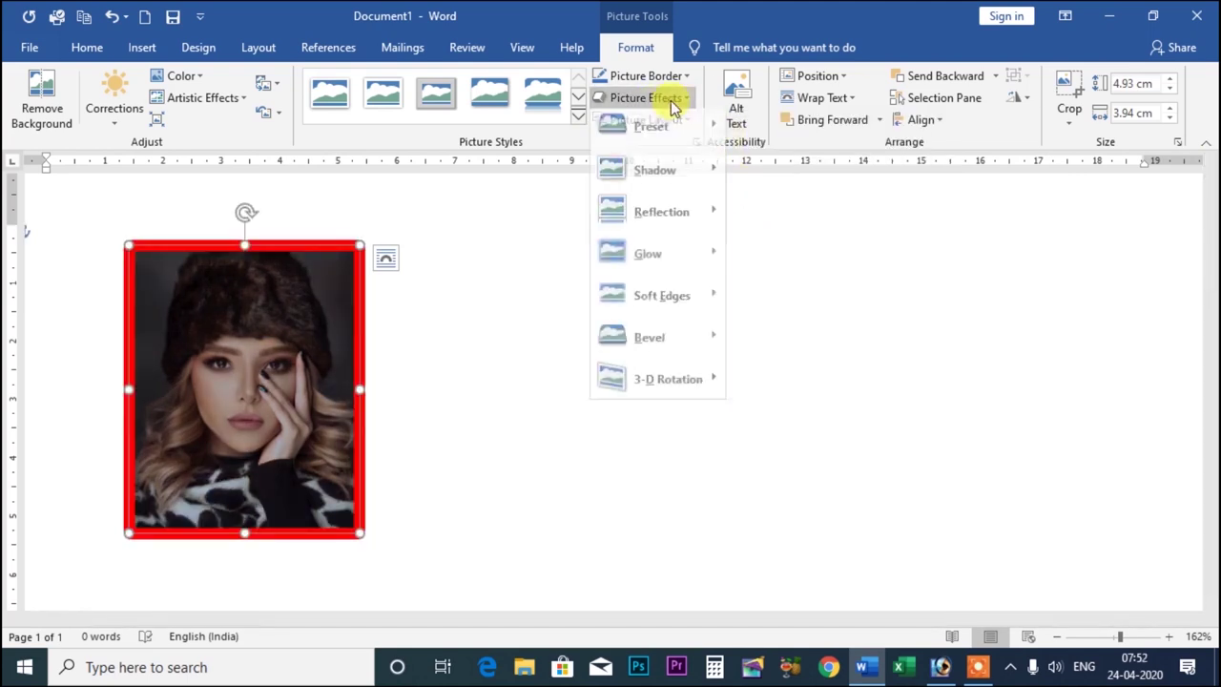
click(752, 158)
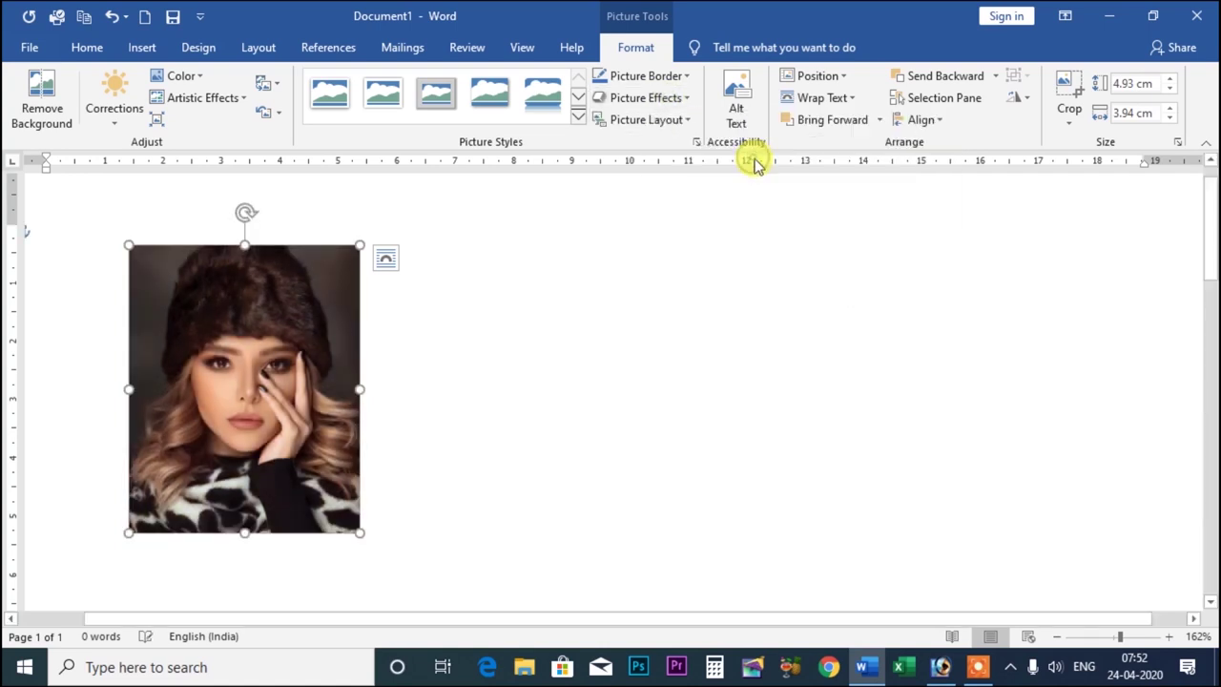
Try an oblique 3-D rotation, then settle on a Perspective 3-D Rotation preset
click(677, 97)
mouse_move(668, 387)
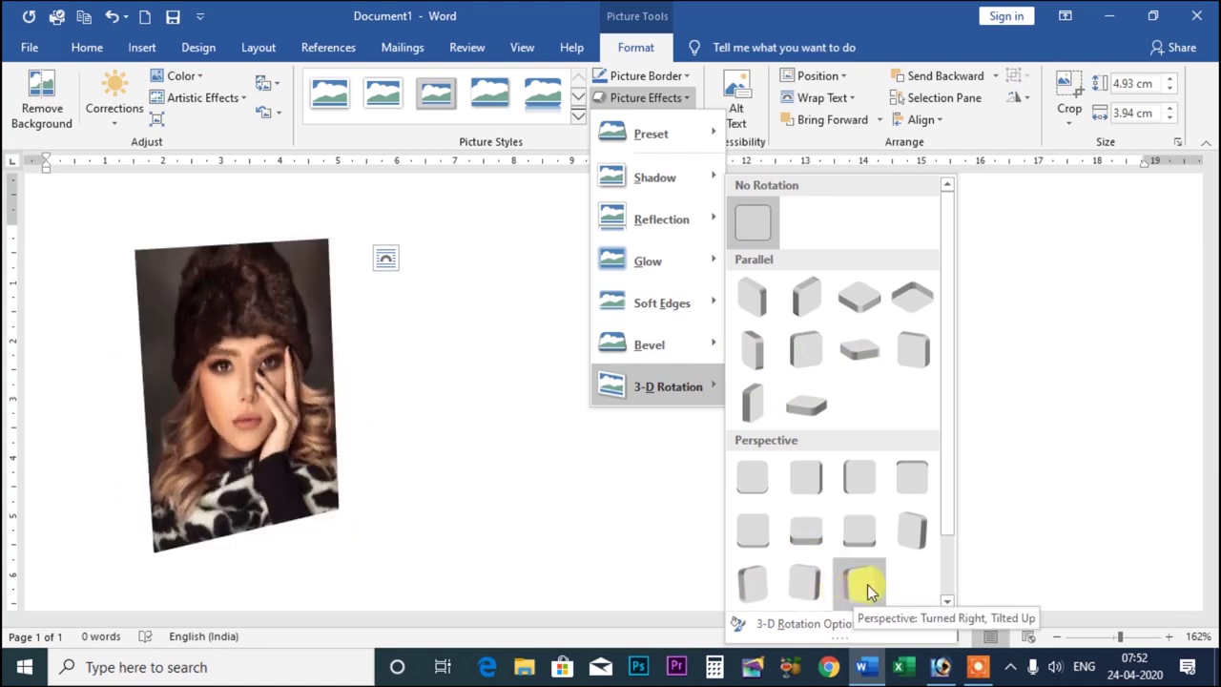
scroll(867, 584, down, 1)
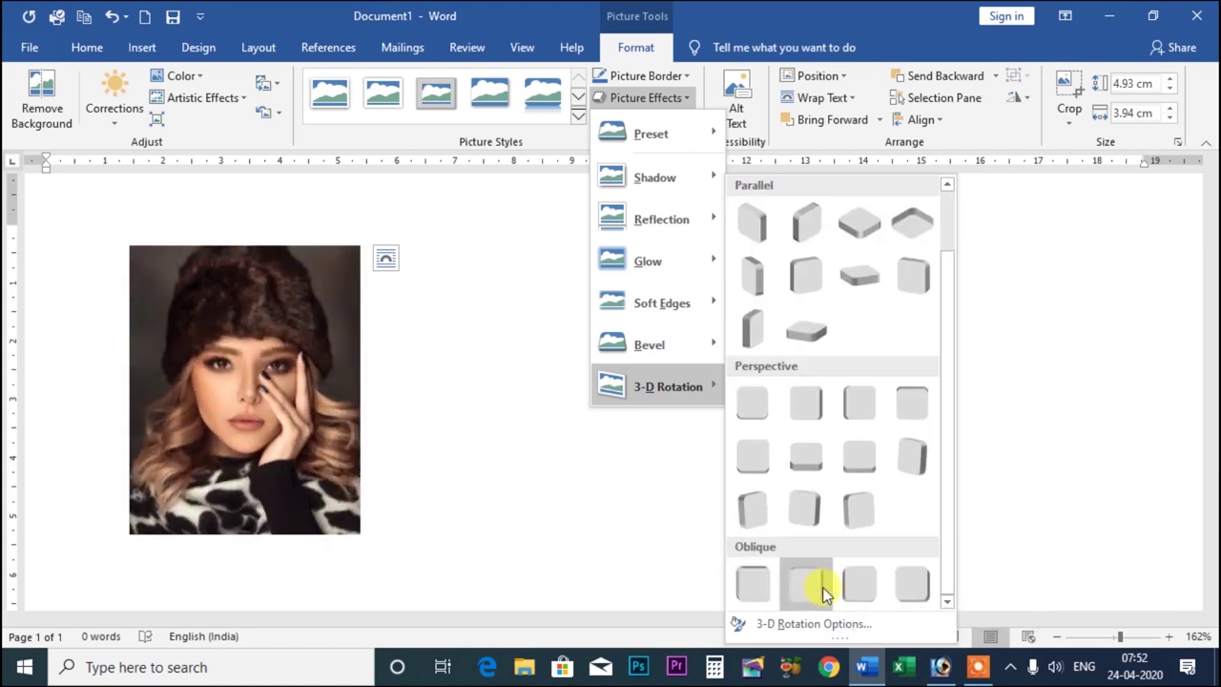
scroll(828, 563, up, 1)
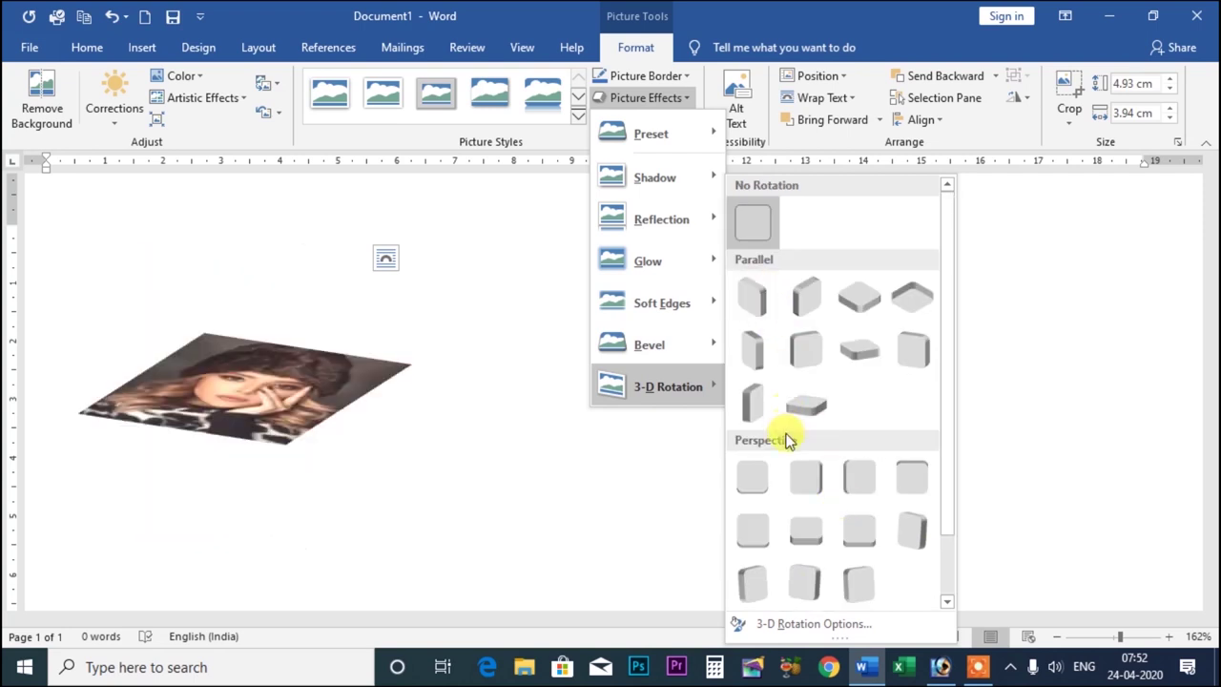
scroll(820, 563, down, 1)
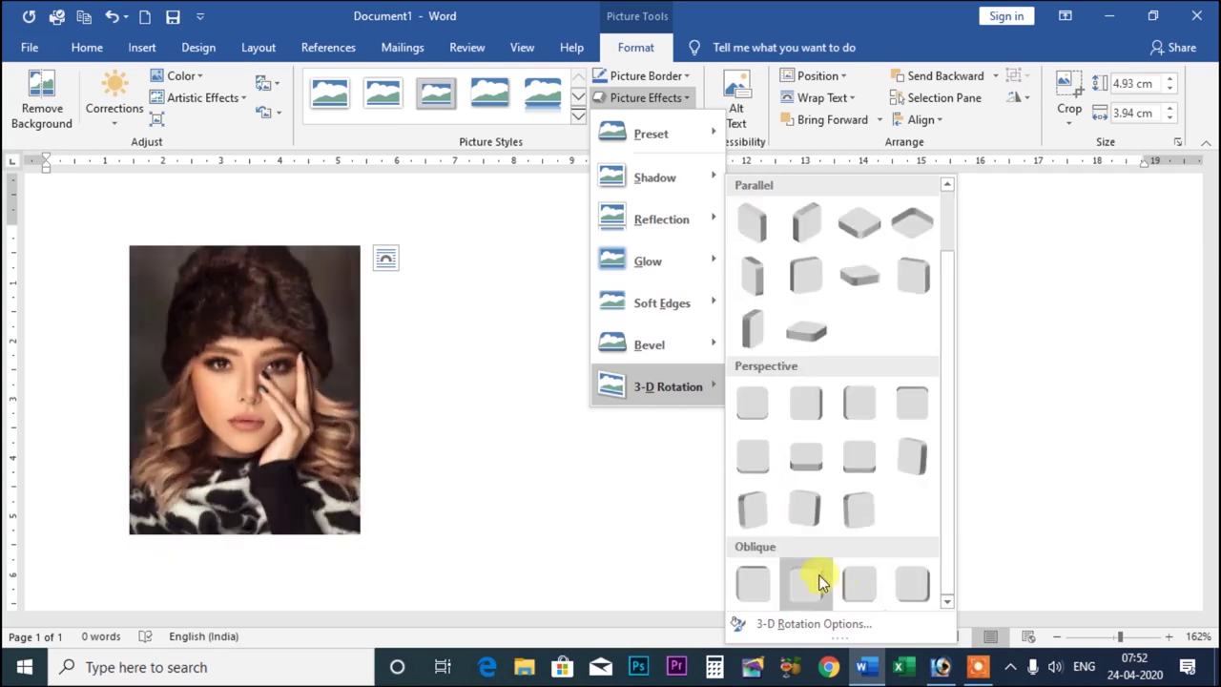
click(821, 584)
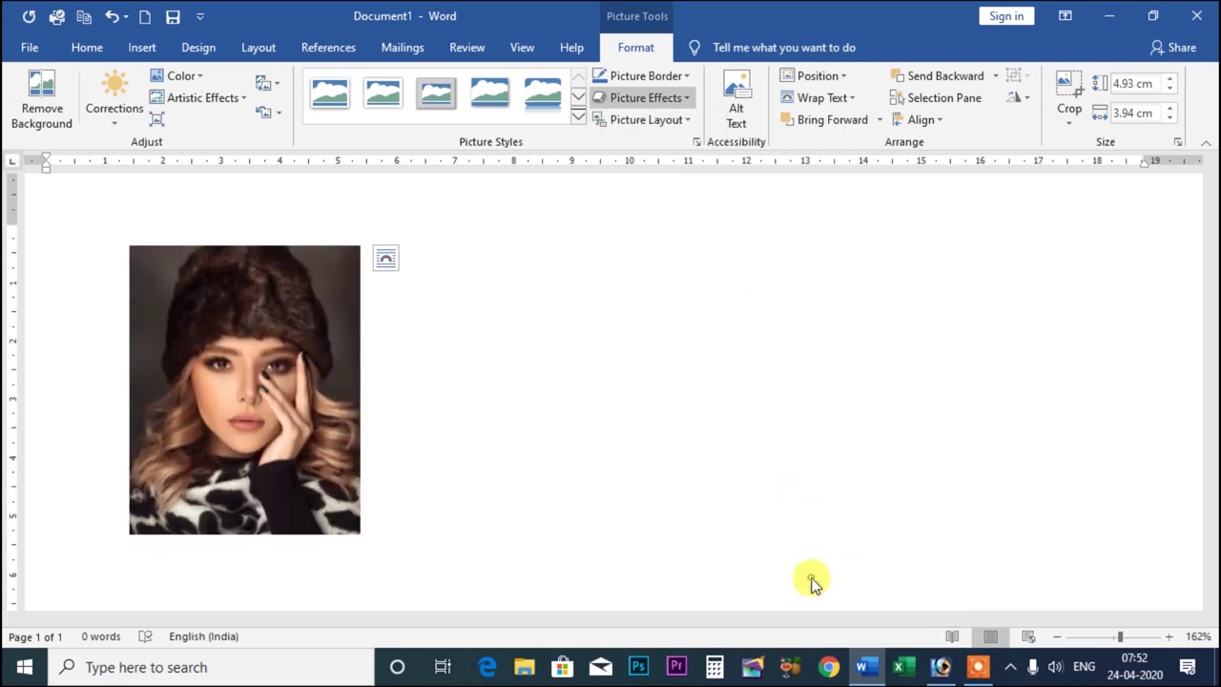
click(675, 99)
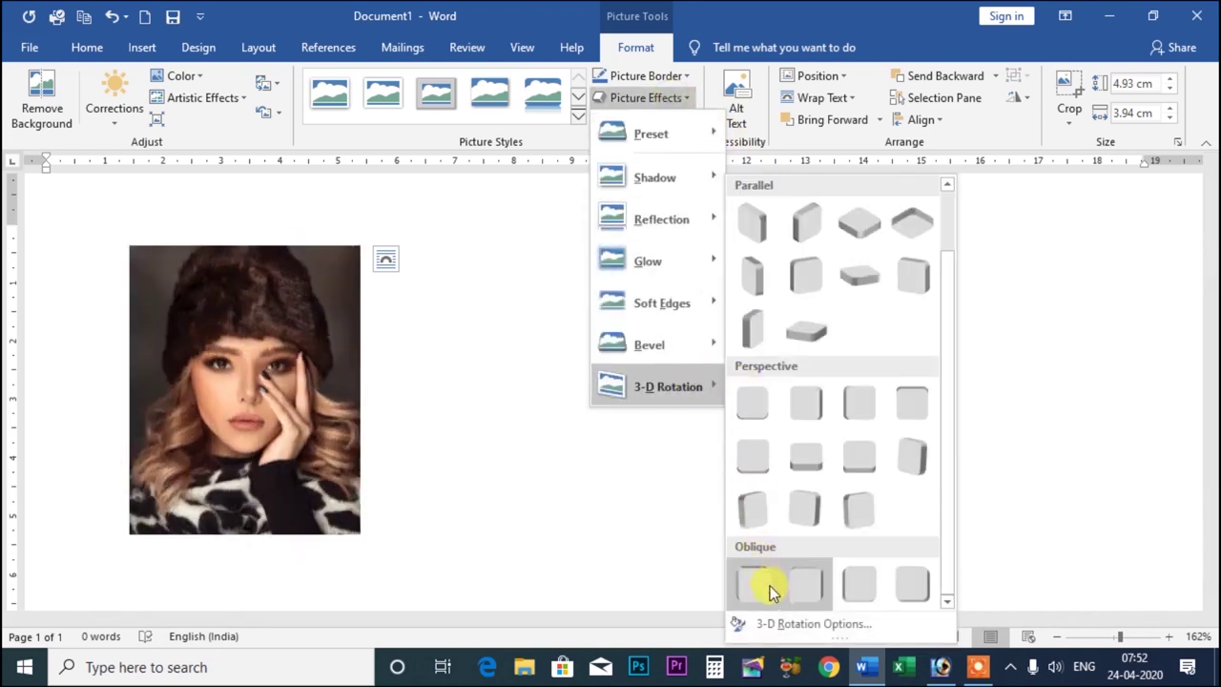
click(807, 505)
click(683, 98)
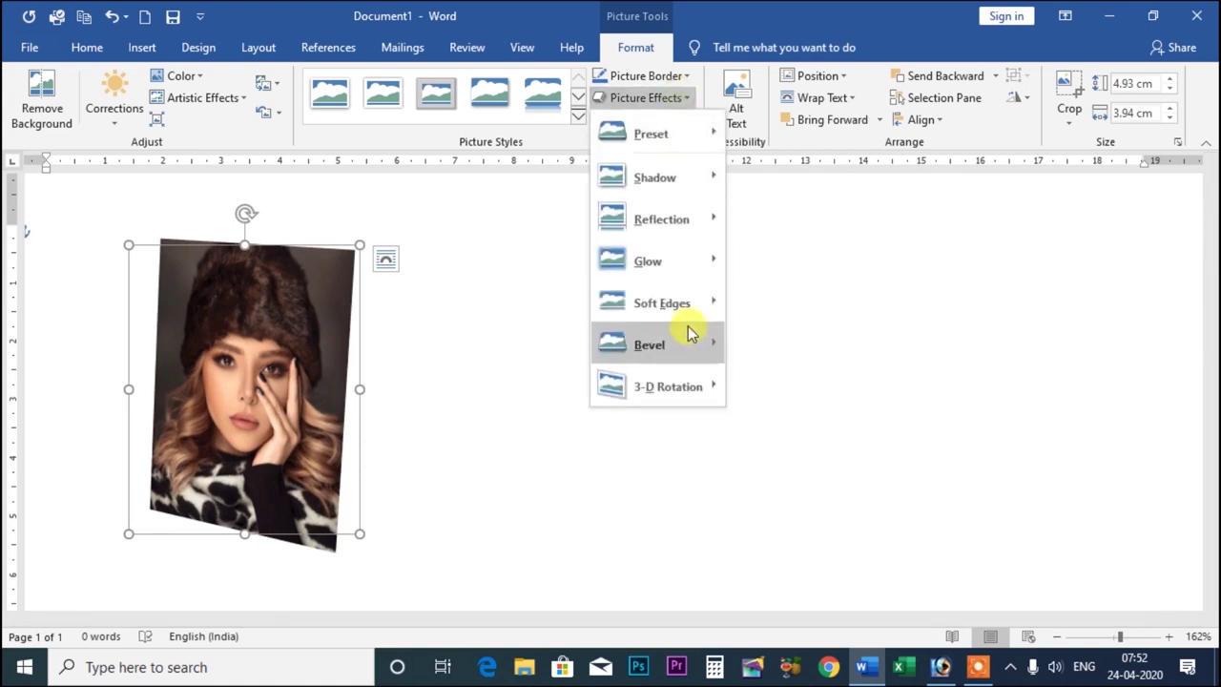
In the 3-D Rotation settings, turn the portrait's X rotation to 151.9°
click(812, 623)
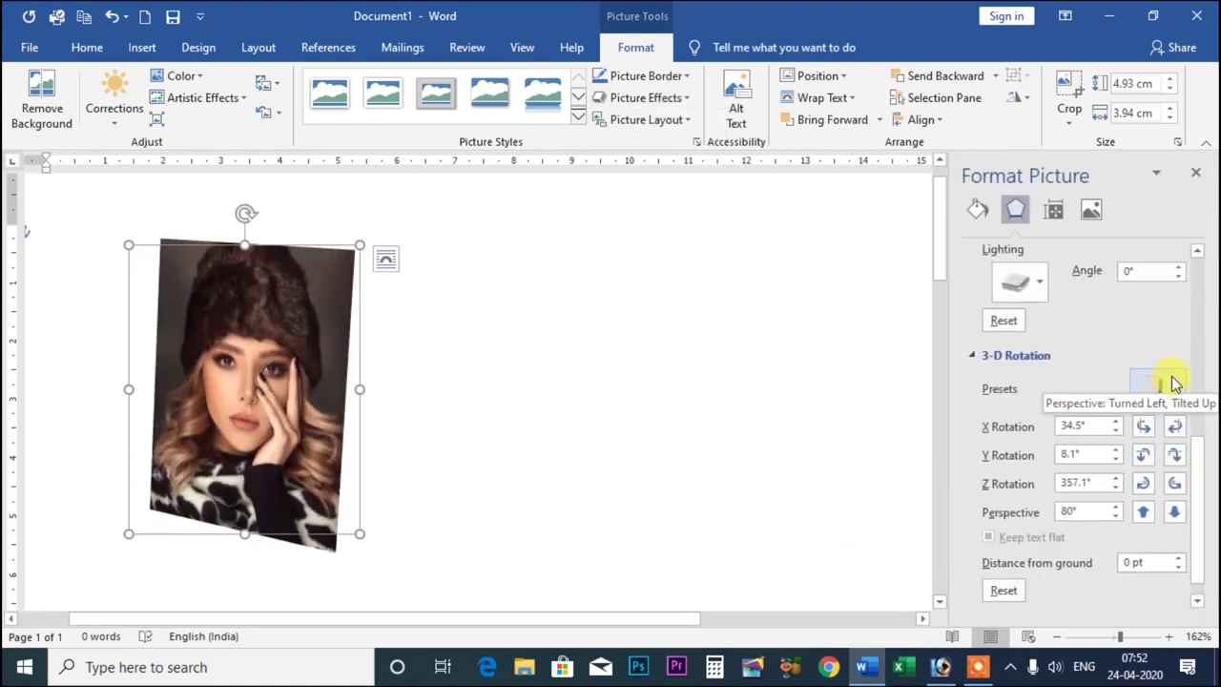
click(1179, 389)
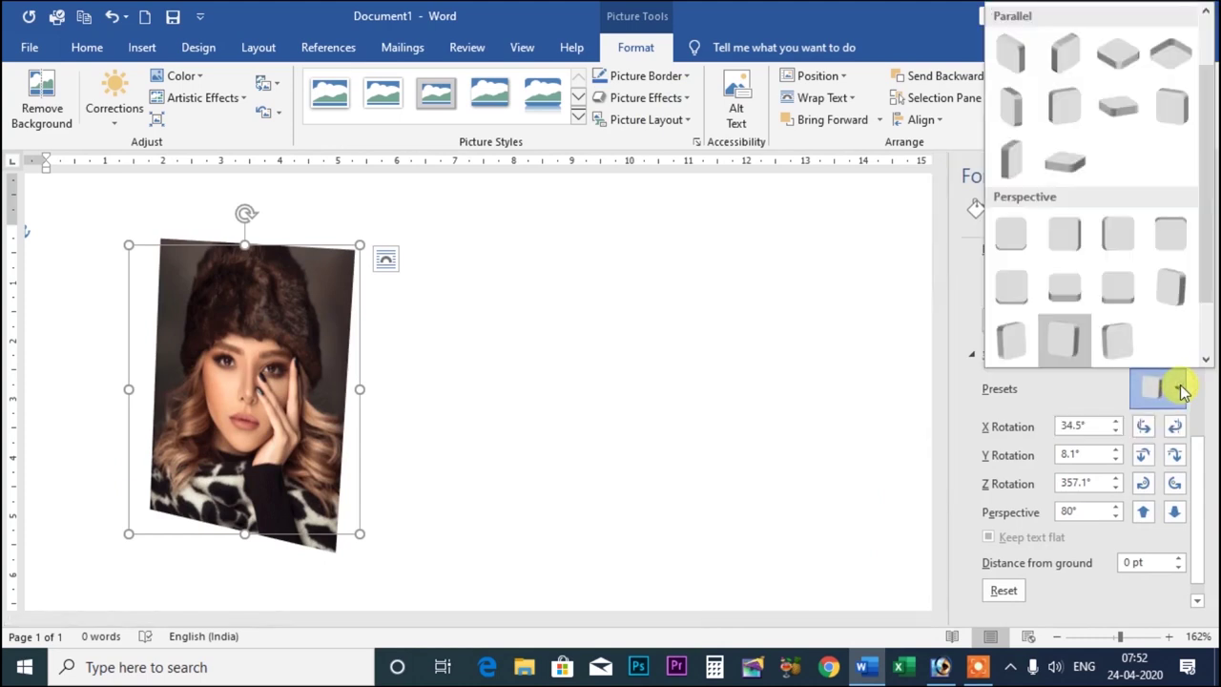
click(970, 391)
click(1144, 426)
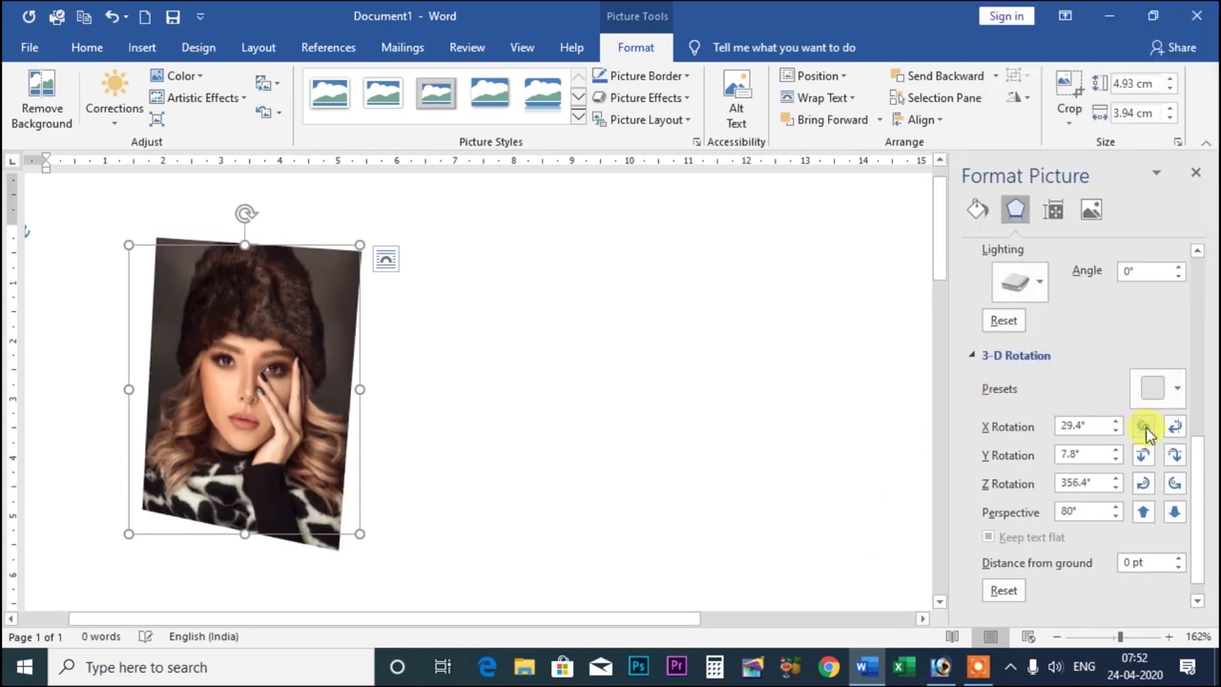
click(1144, 426)
click(1175, 427)
click(1175, 426)
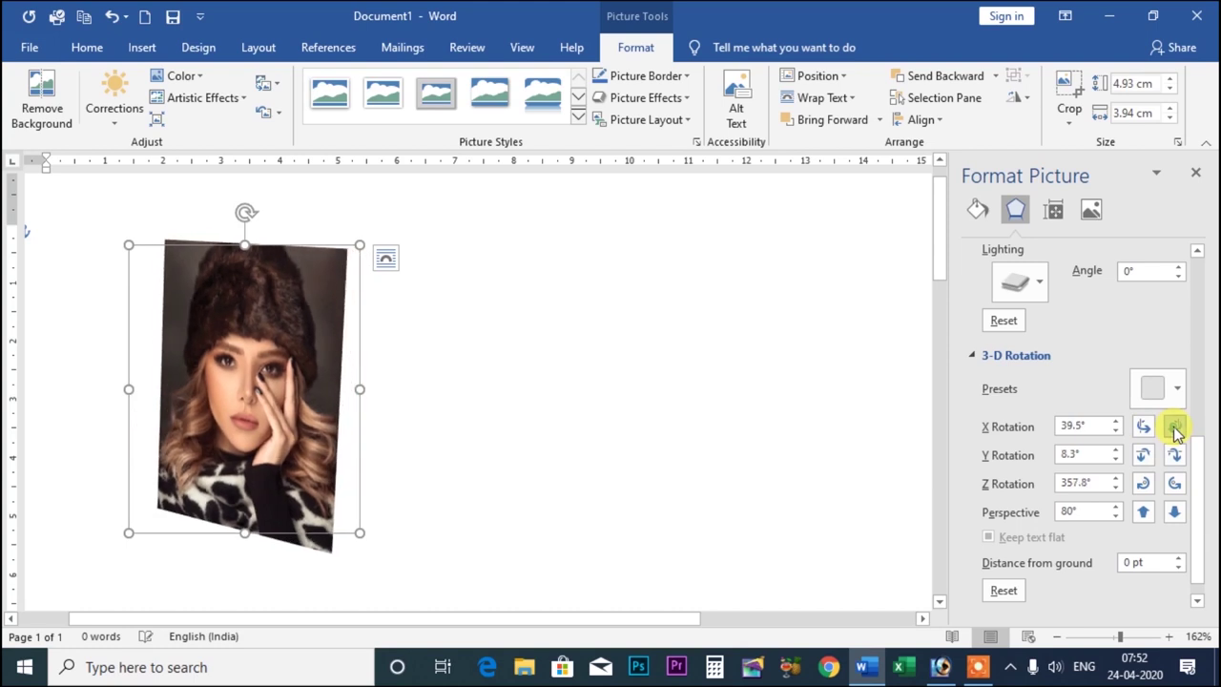
click(1176, 426)
click(1175, 426)
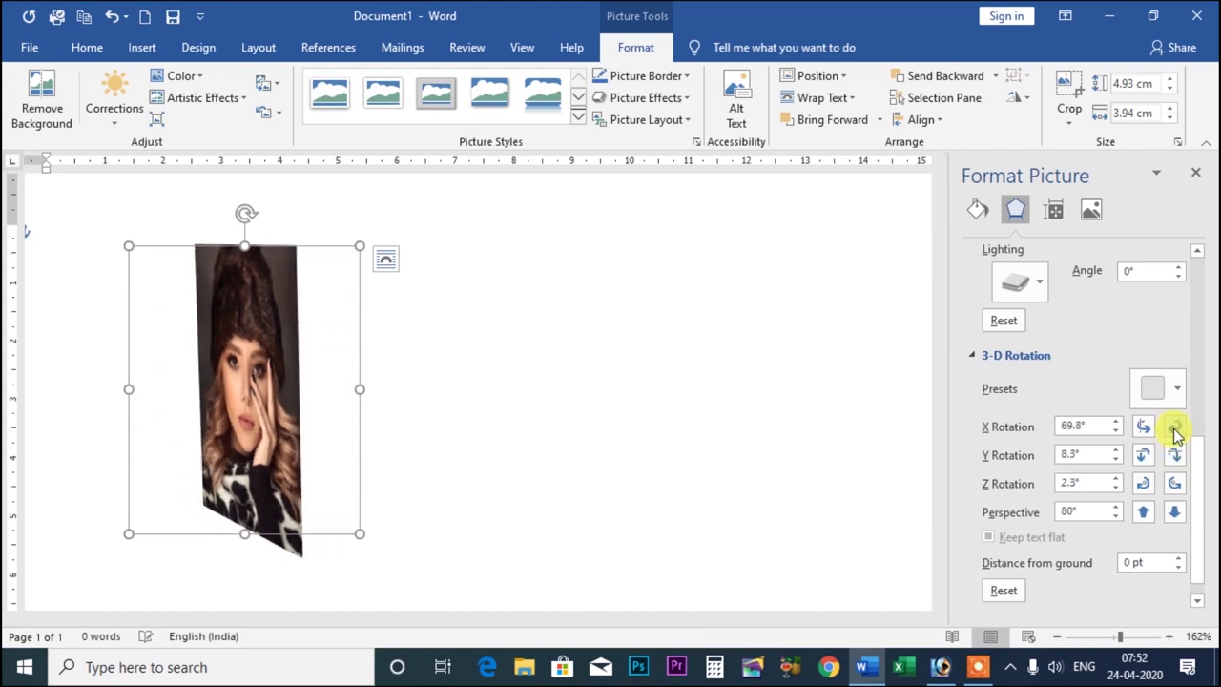
click(1175, 426)
click(1175, 426)
click(1175, 426)
click(1176, 426)
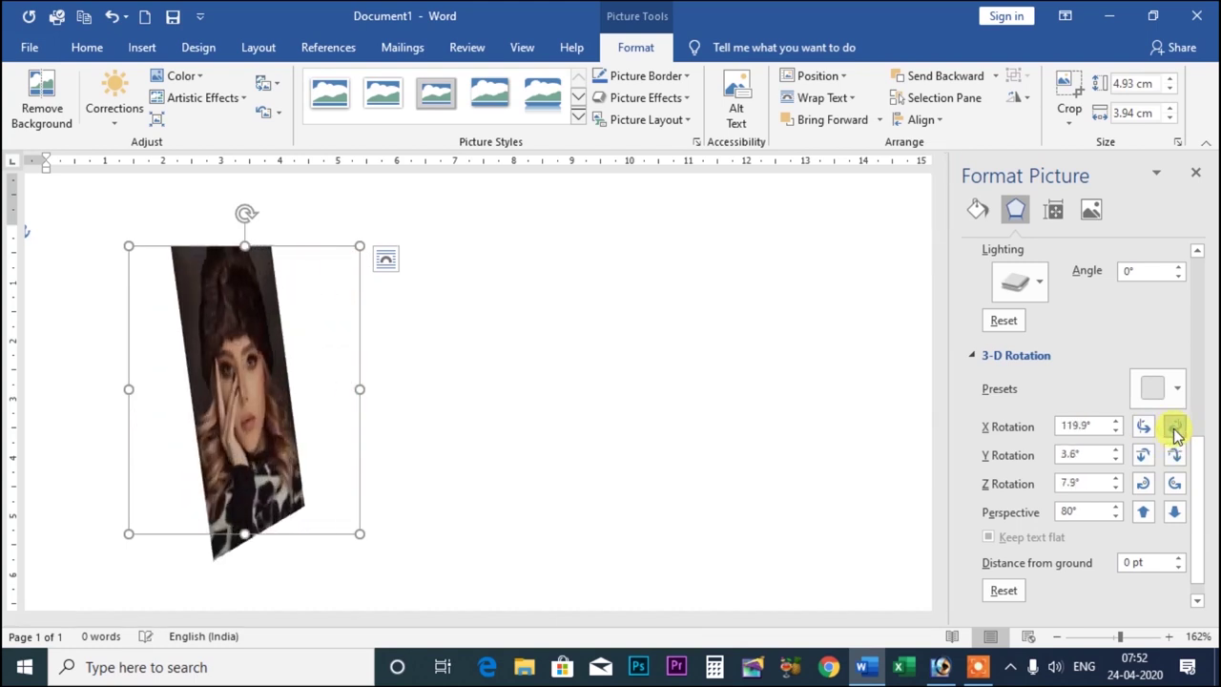
click(1176, 427)
click(1175, 426)
Set the Y rotation to 14°, Z rotation to 3.9°, and perspective to 85°
click(1144, 455)
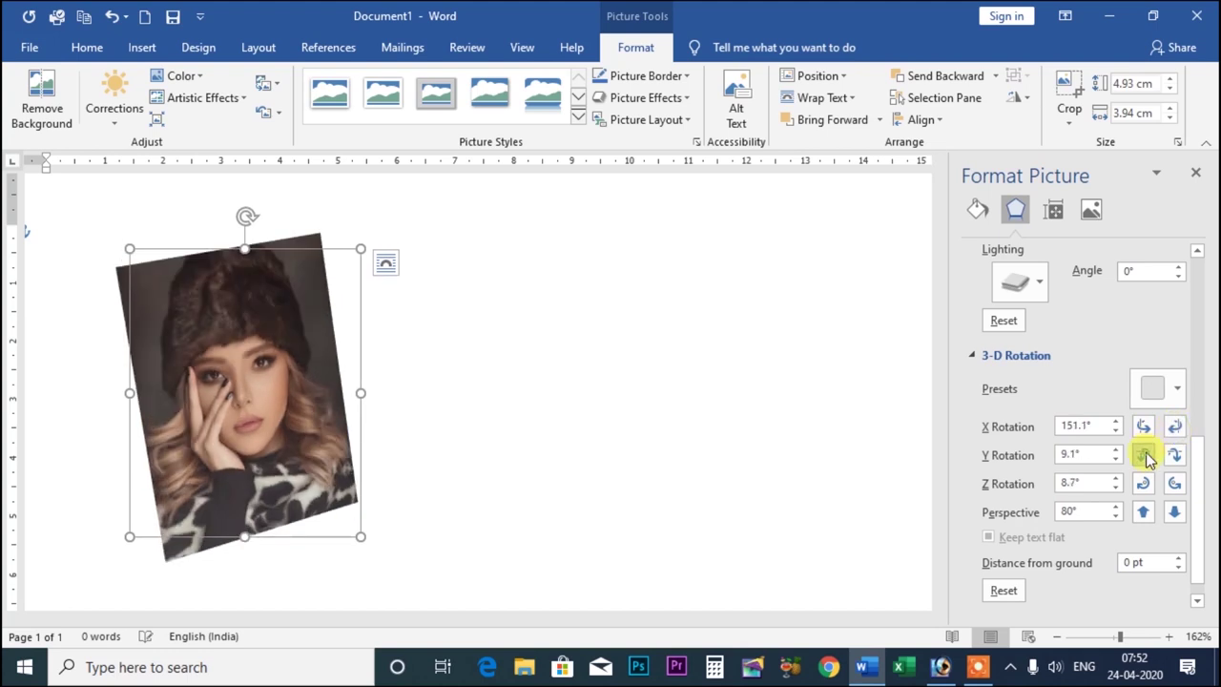
click(1145, 455)
click(1144, 455)
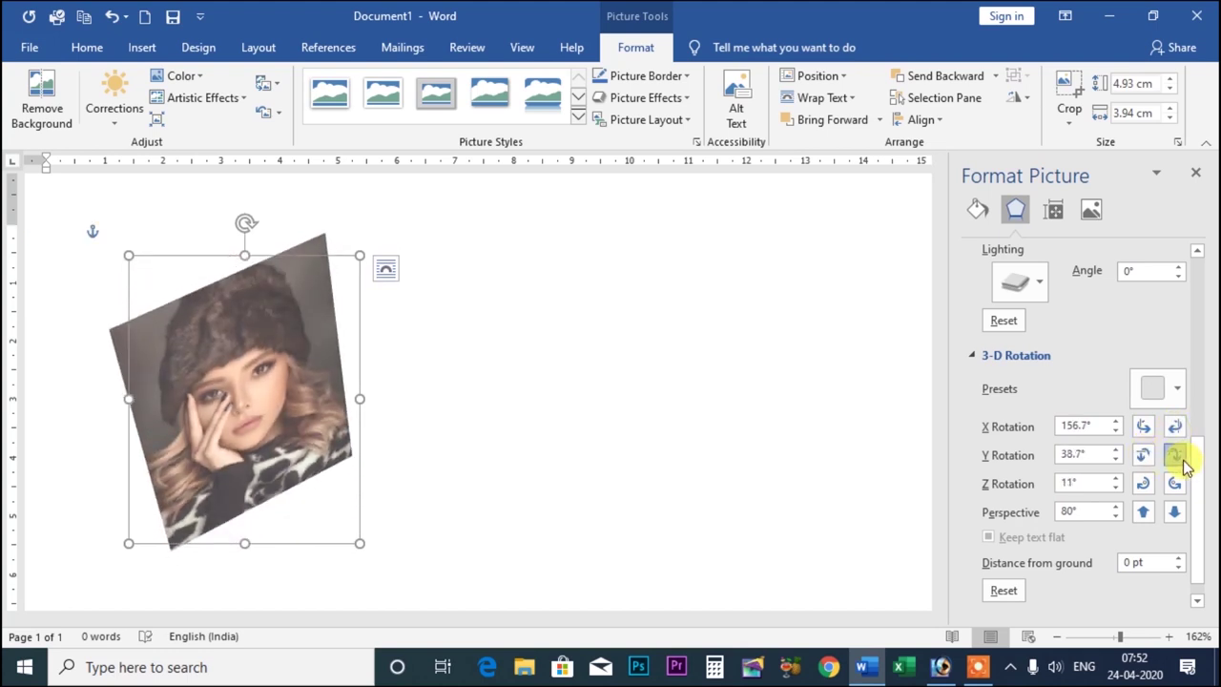
click(1175, 454)
click(1174, 454)
click(1143, 483)
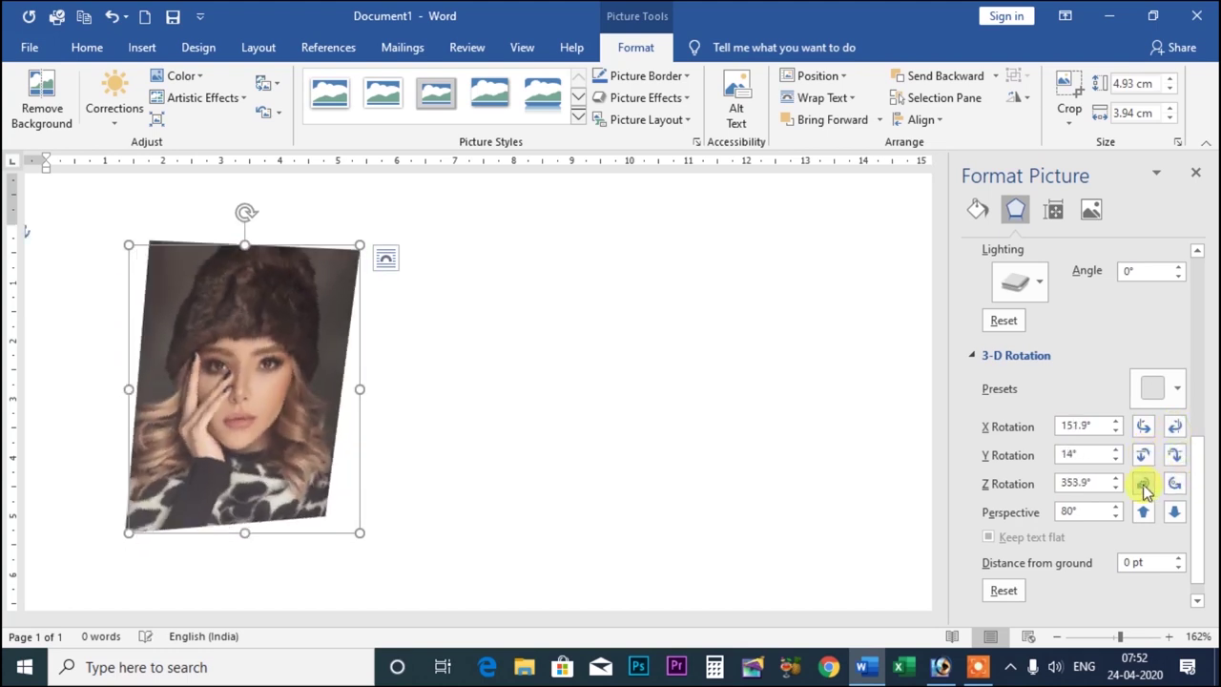
click(1143, 483)
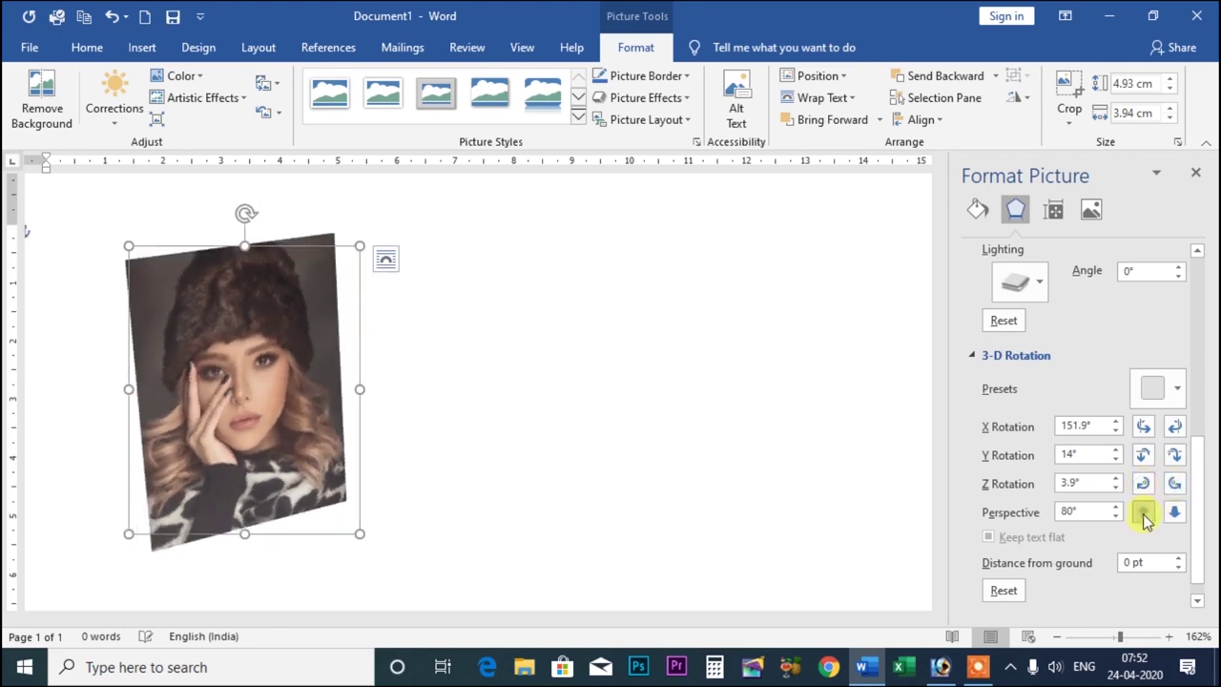
click(1174, 513)
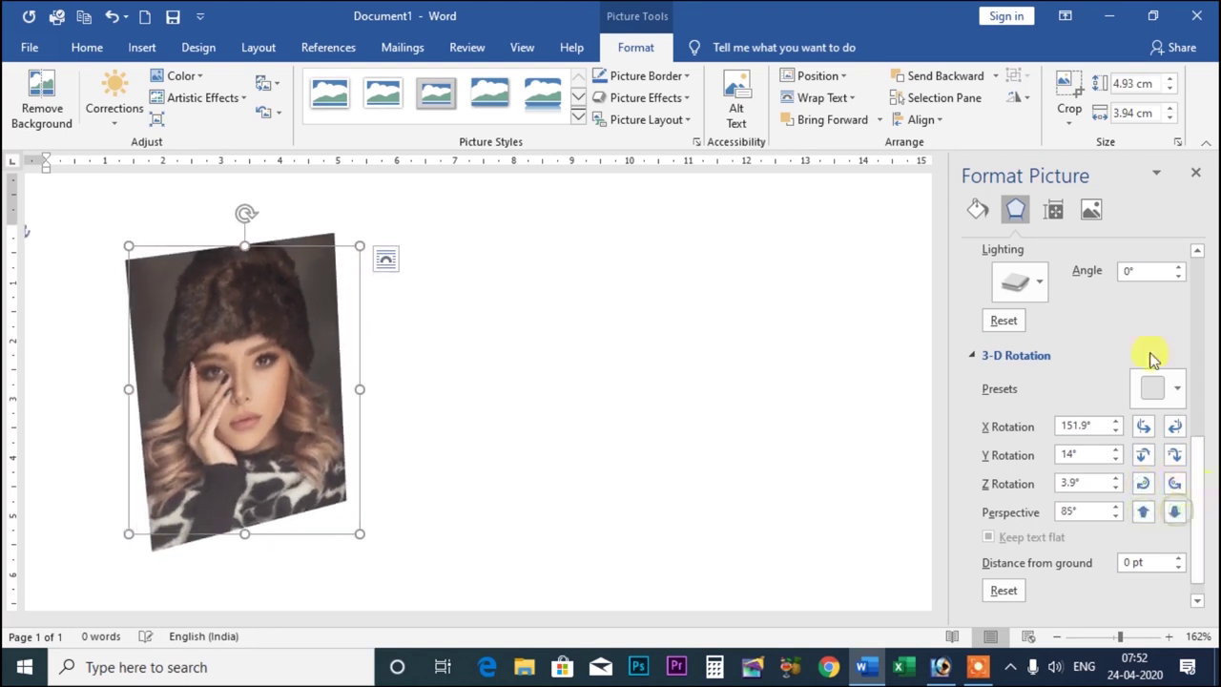
click(1196, 171)
click(652, 98)
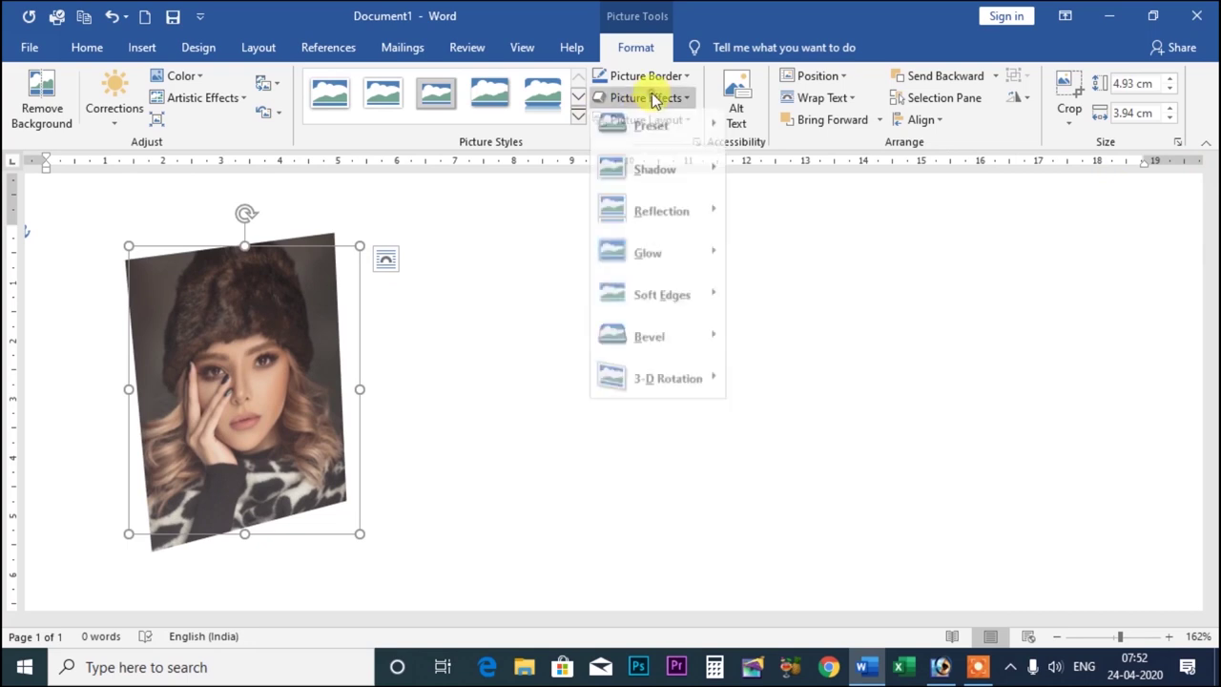
click(761, 460)
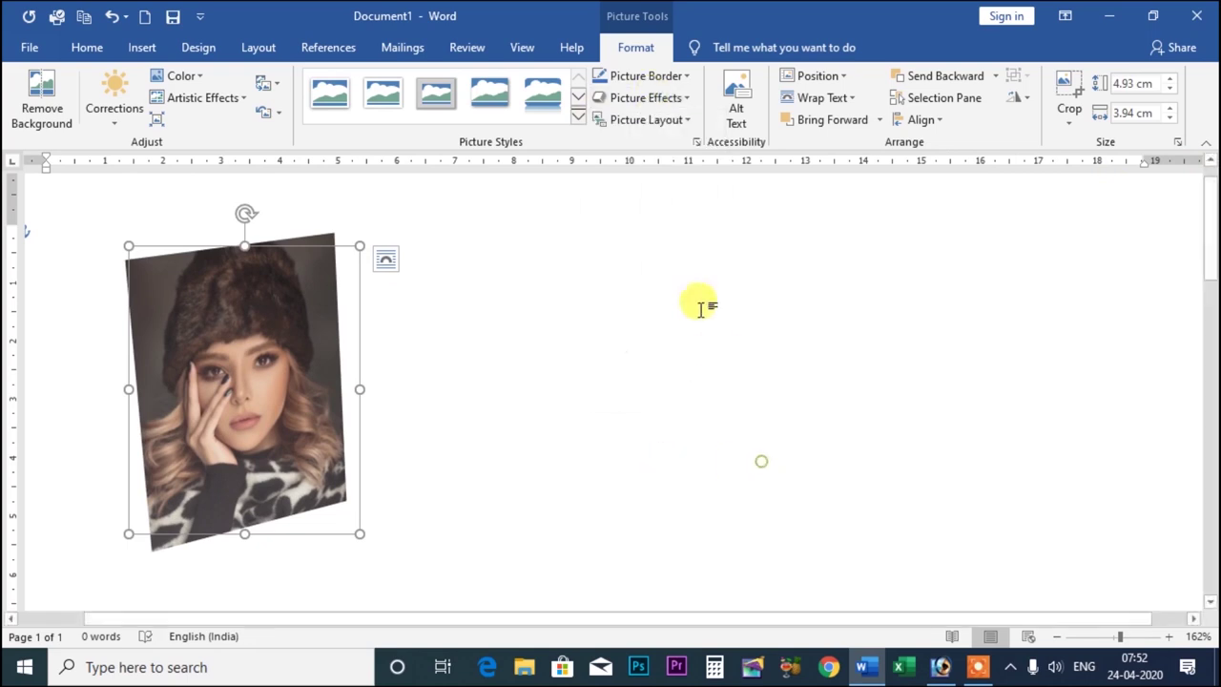
click(677, 117)
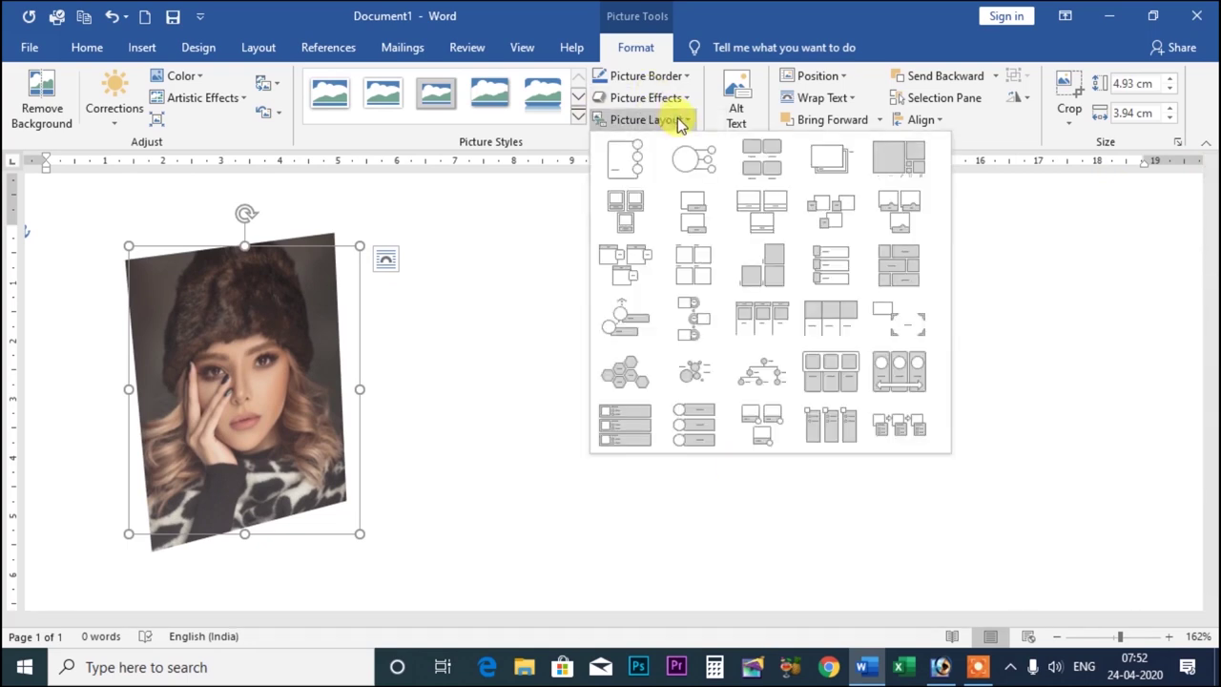
click(520, 256)
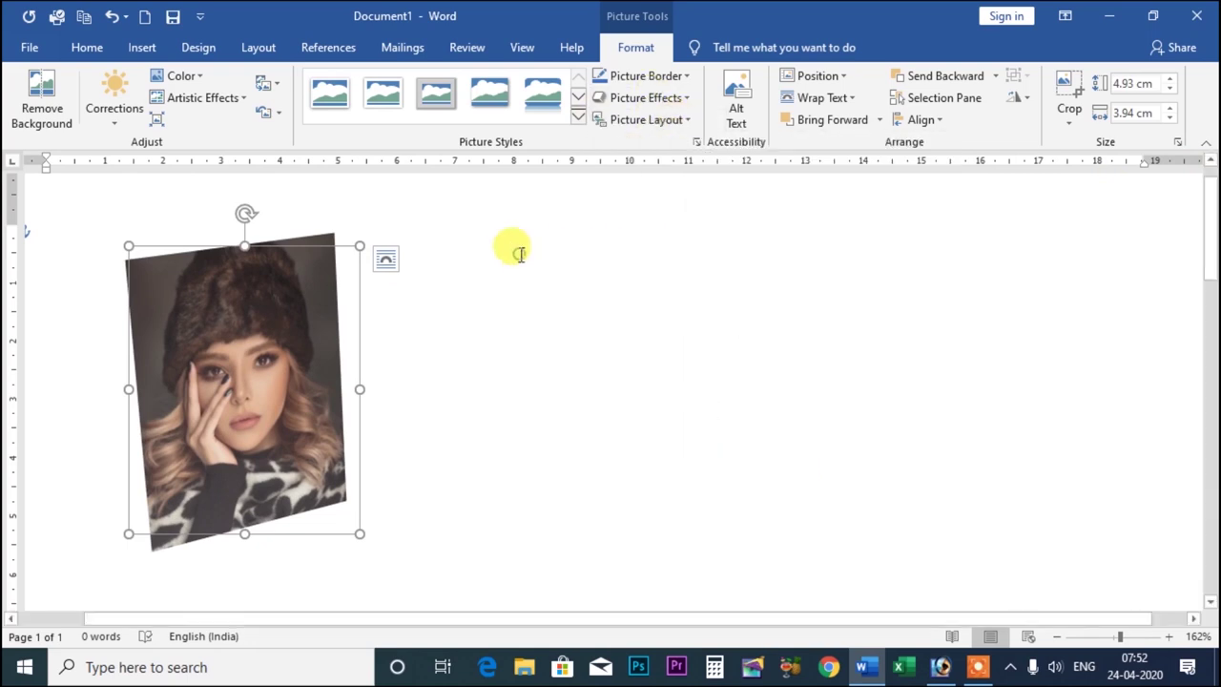
click(978, 667)
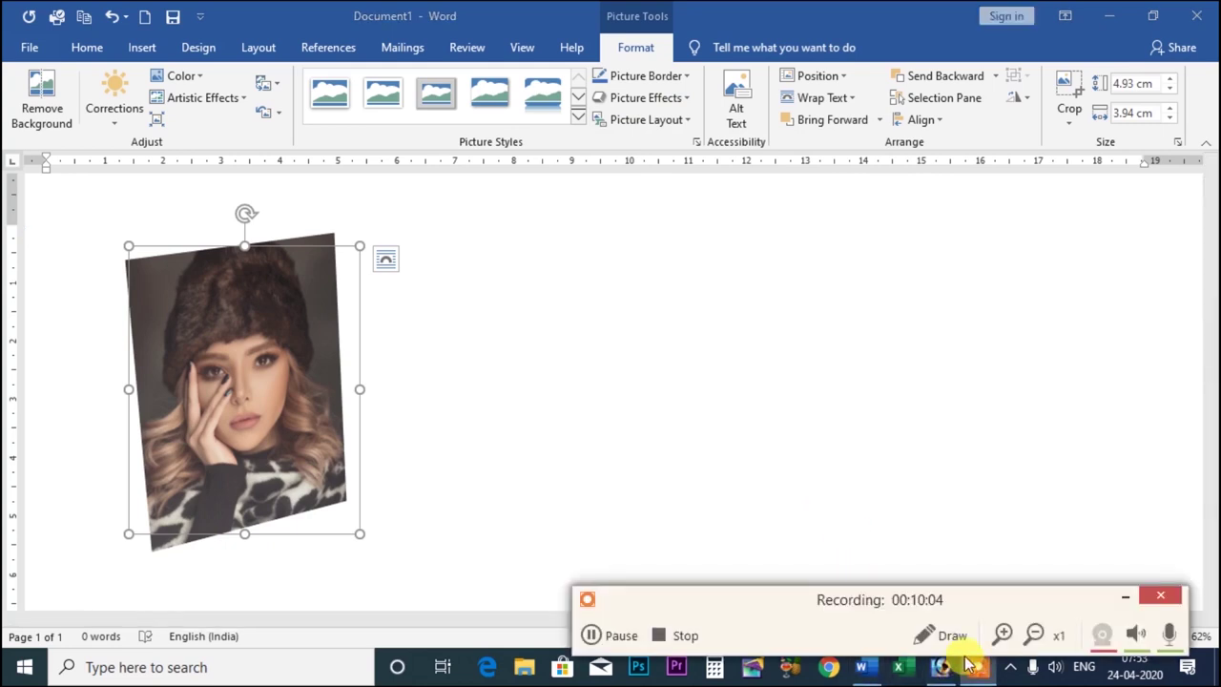
click(667, 636)
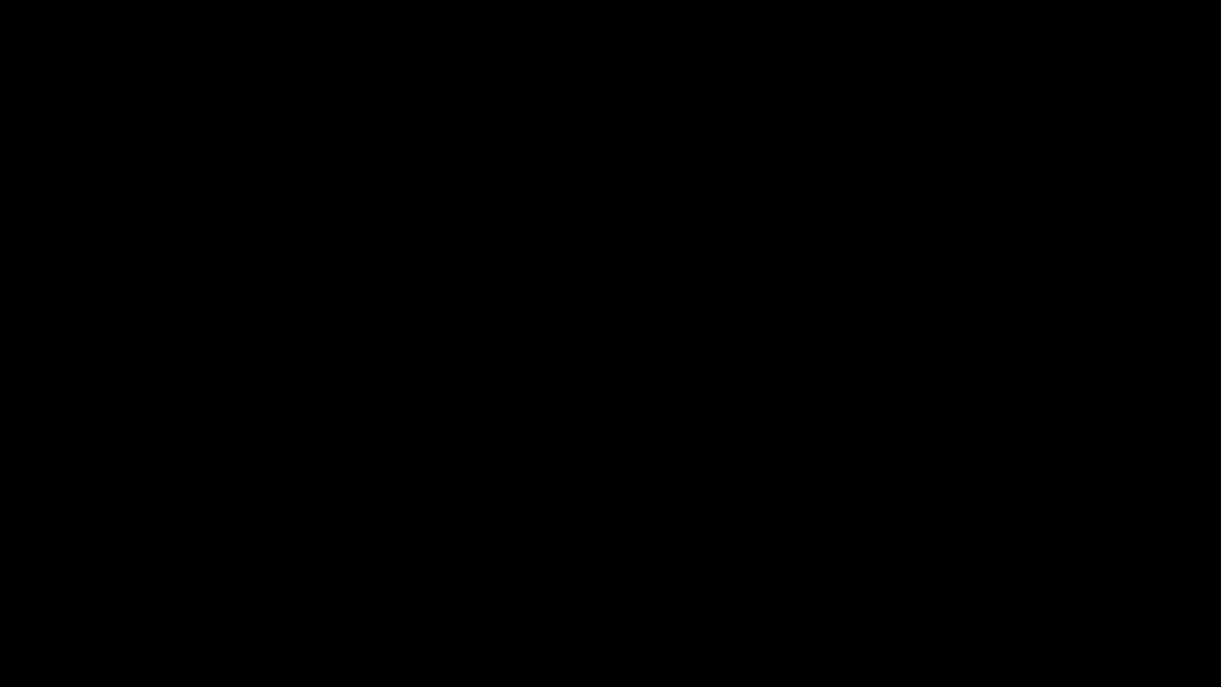